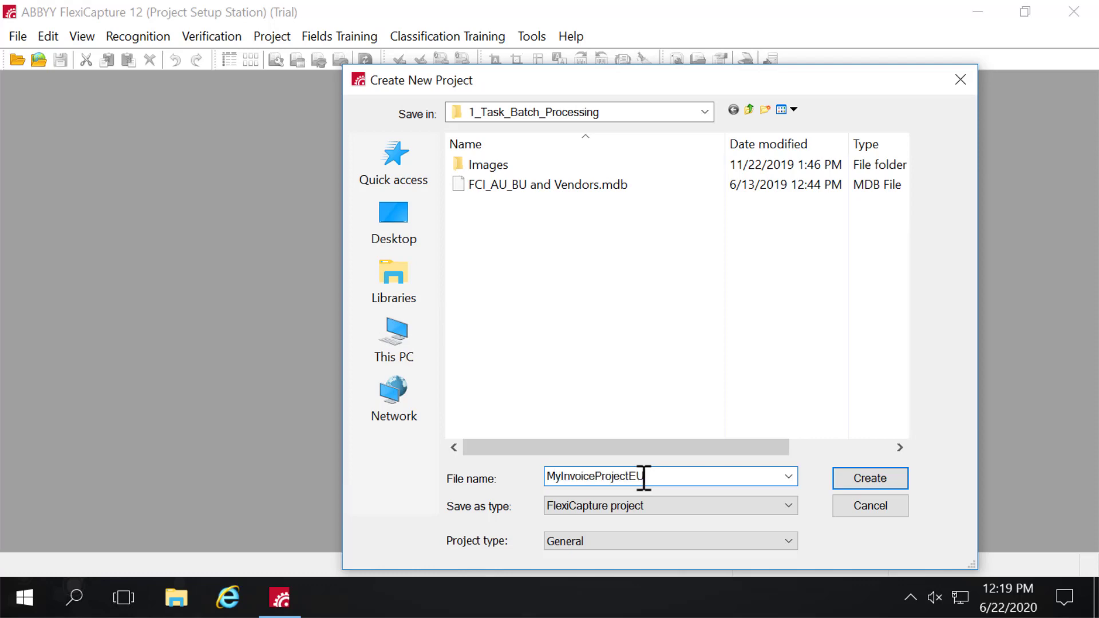
Create the MyInvoiceProjectEU project with the project type Invoice Processing (EU).
click(718, 544)
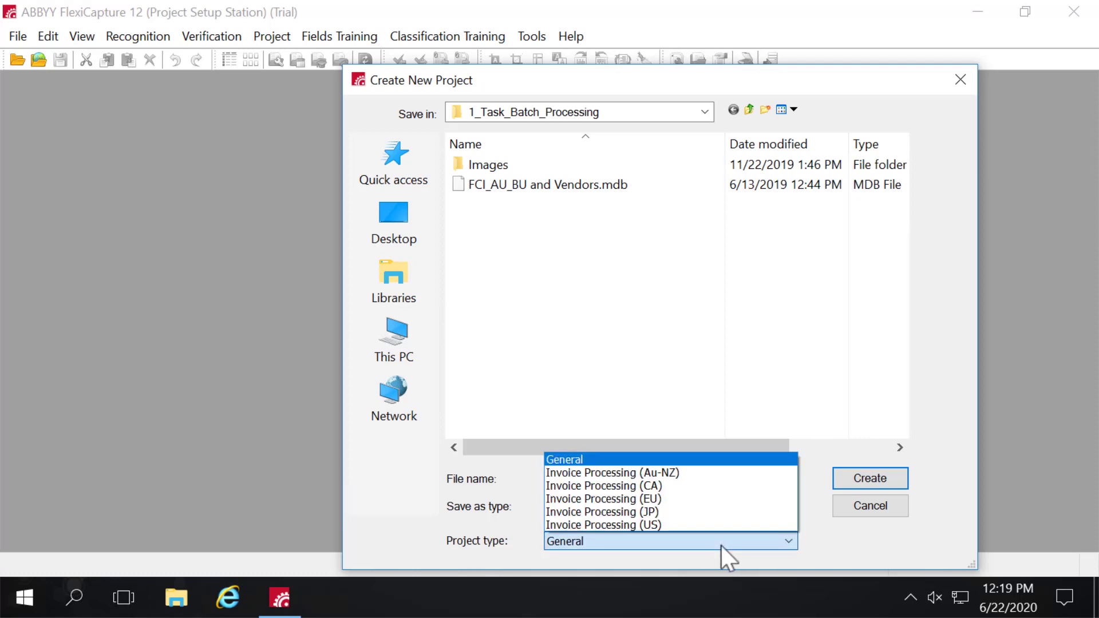
click(681, 499)
click(878, 479)
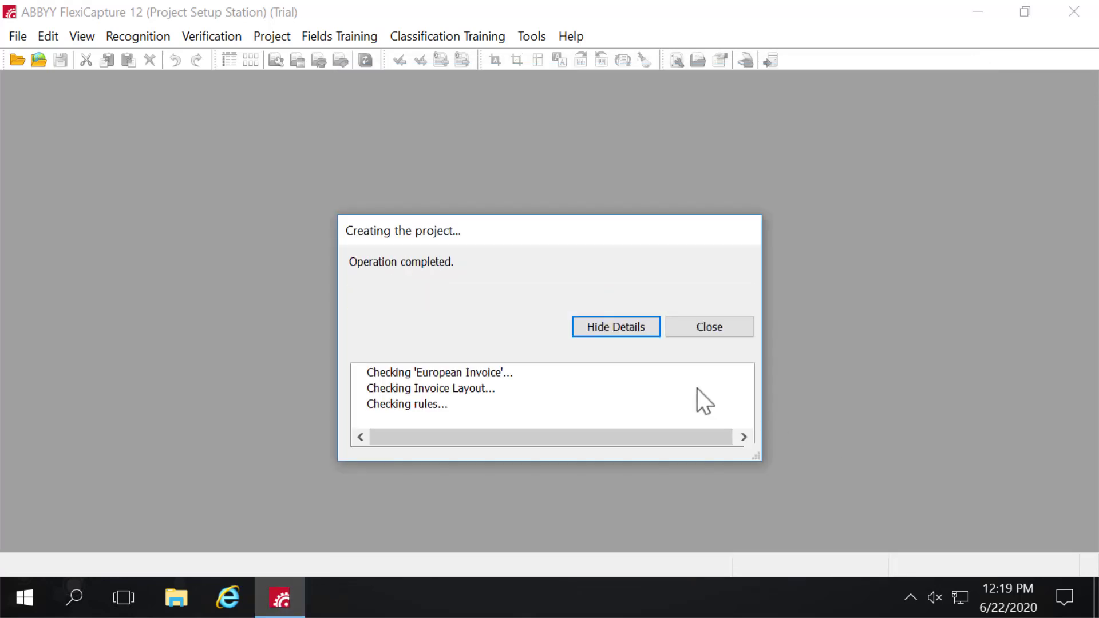
click(702, 332)
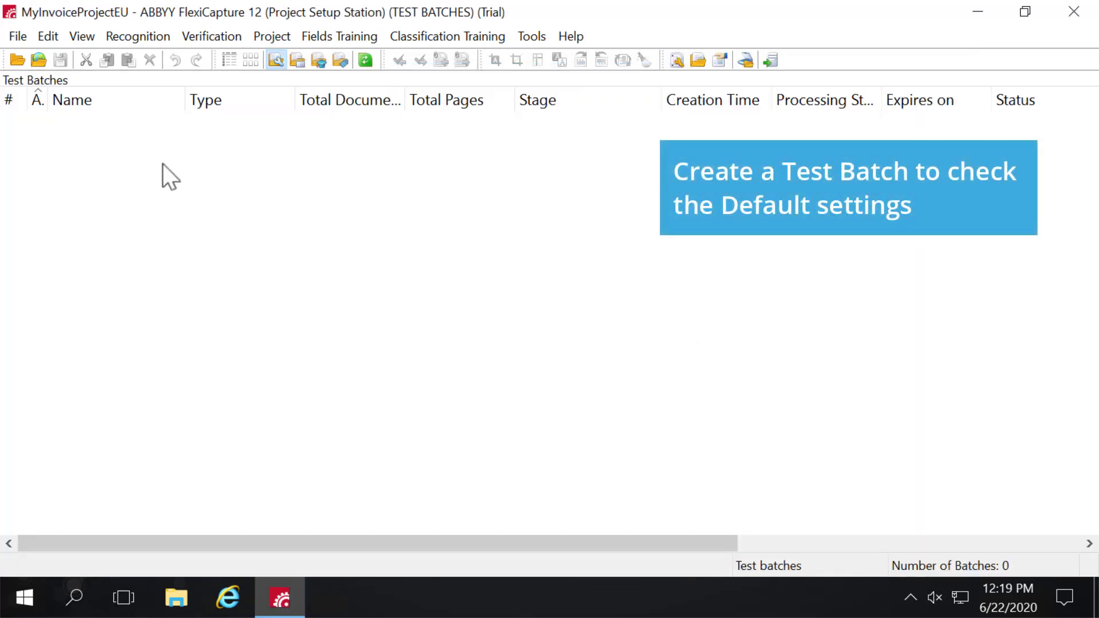
Create a test batch and load the image BestOfficeSuppliers_HS_01.tif into it.
right_click(116, 135)
click(149, 147)
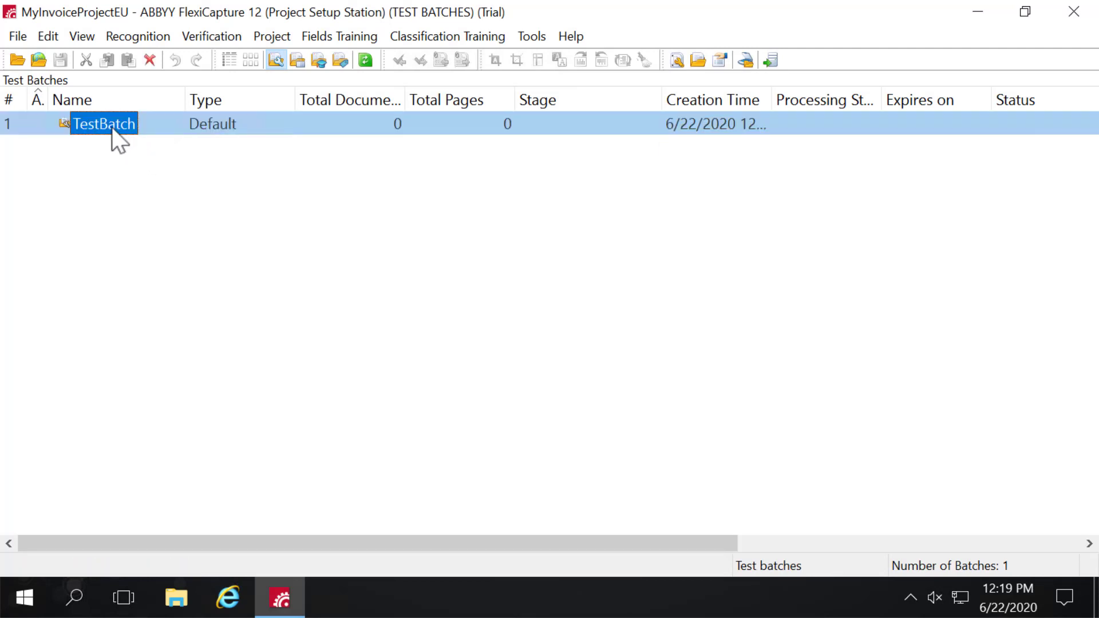
right_click(112, 128)
click(142, 163)
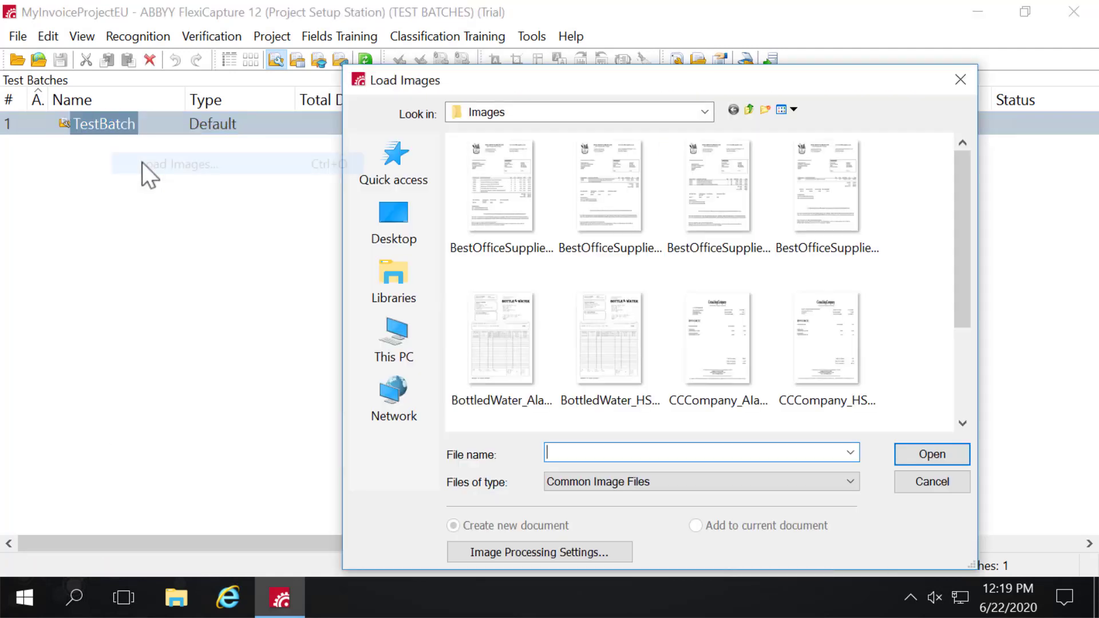
click(492, 189)
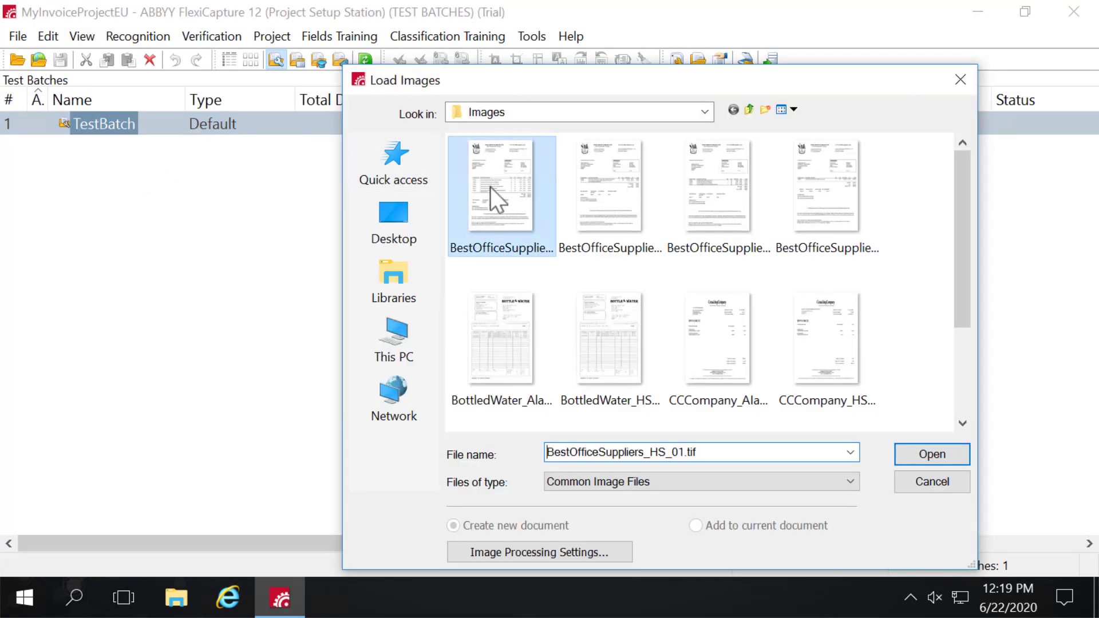
click(905, 447)
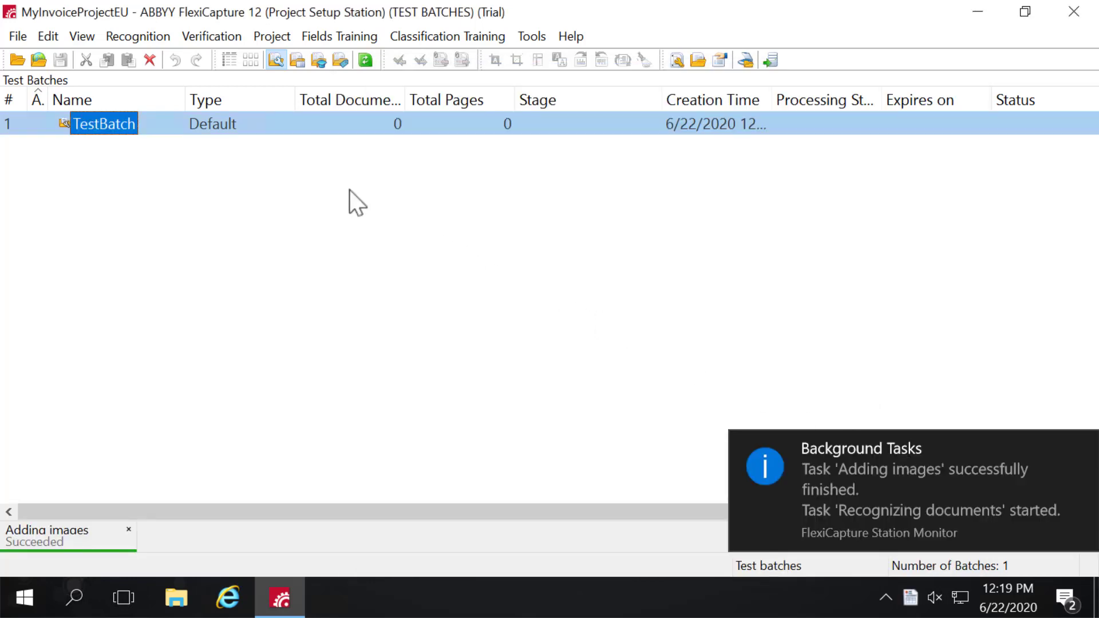
Open the European Invoice document in TestBatch and review its recognized fields from the status down to the invoice data.
double_click(108, 124)
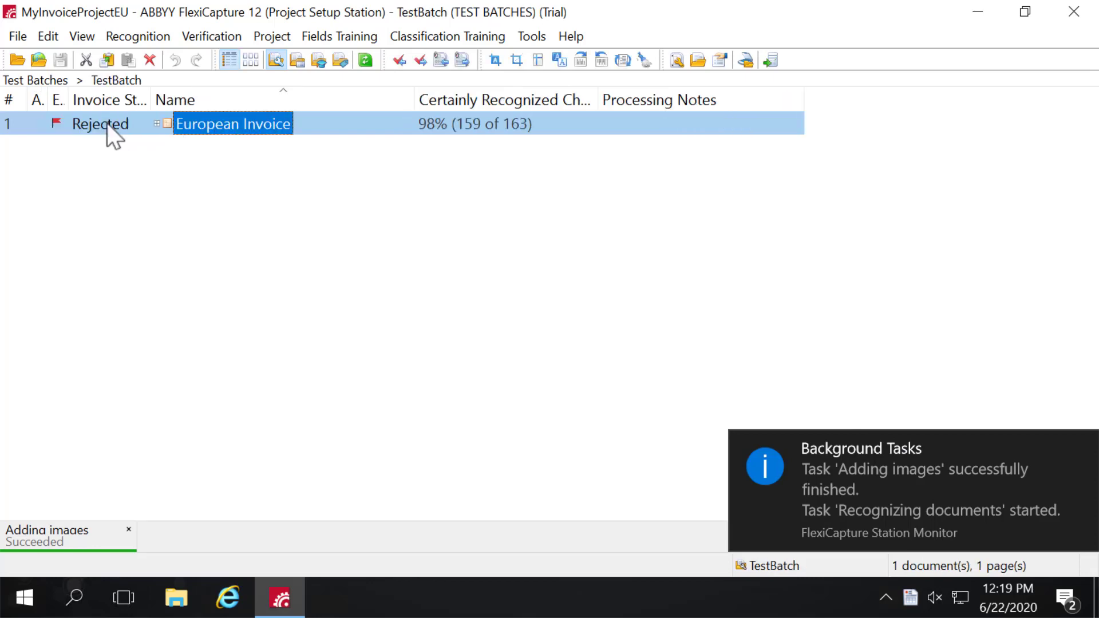
double_click(211, 122)
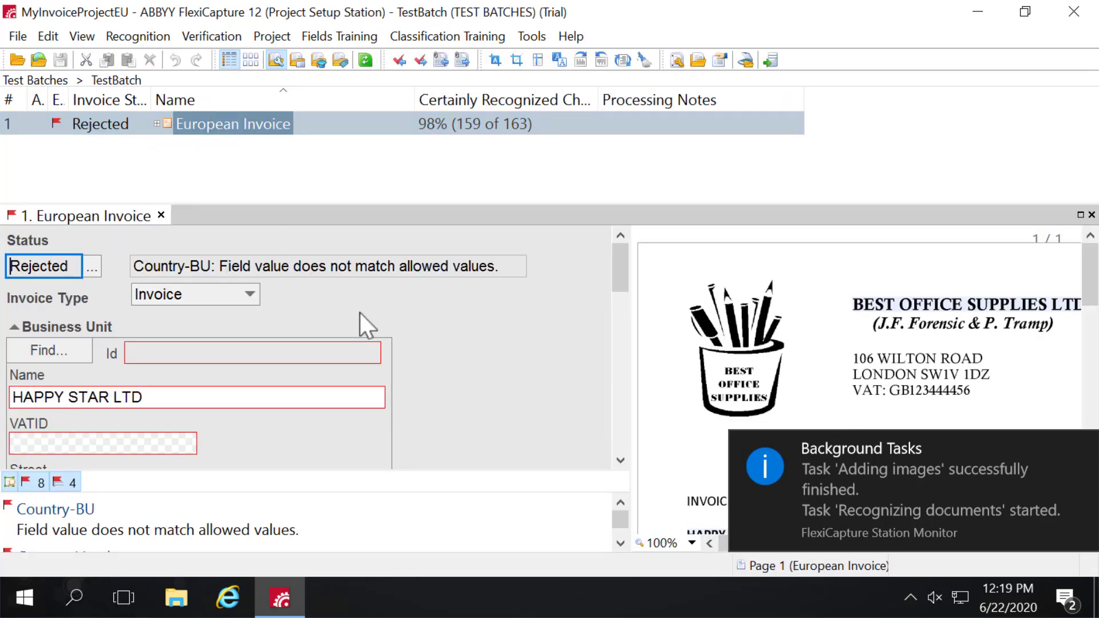
scroll(360, 311, down, 5)
scroll(360, 312, down, 10)
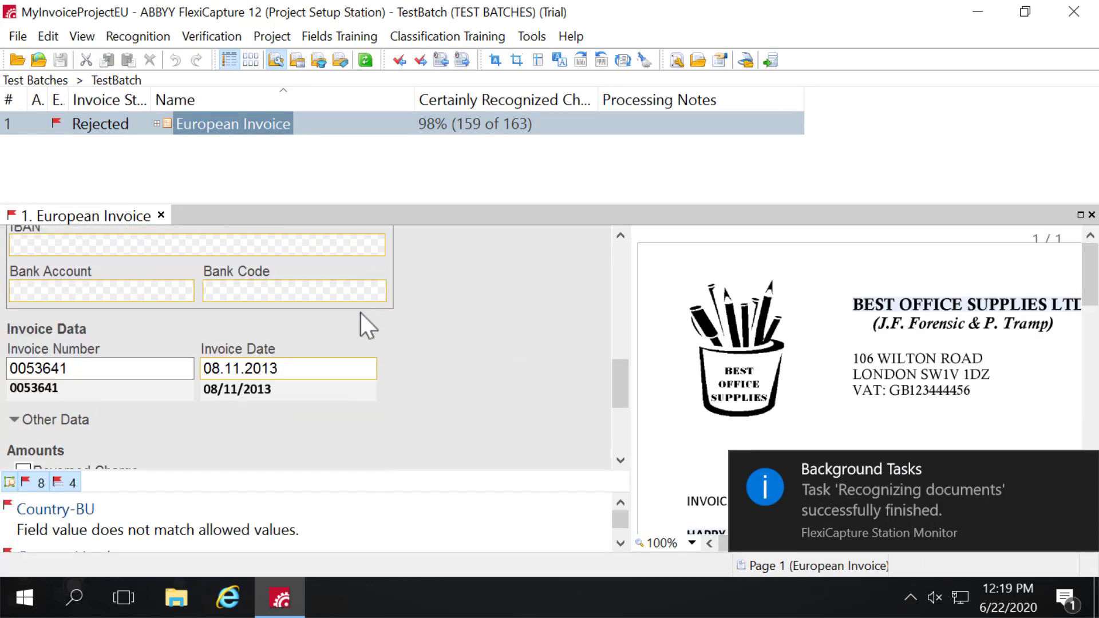
scroll(359, 311, up, 15)
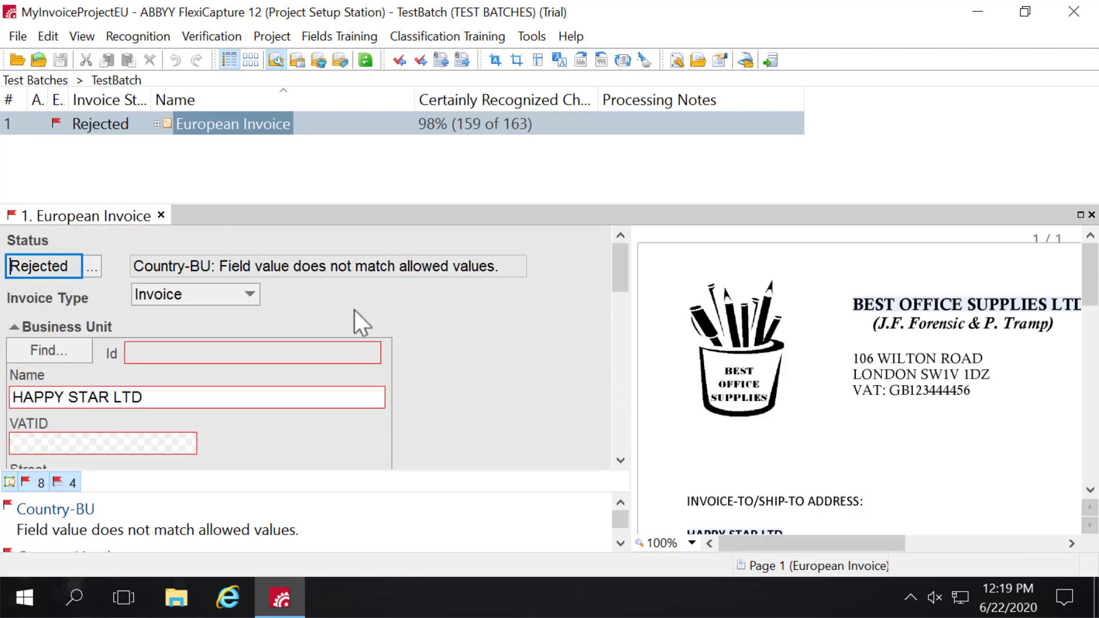
Start a new ADO connection string environment variable in the project properties, using Microsoft OLE DB Provider for ODBC Drivers.
click(266, 37)
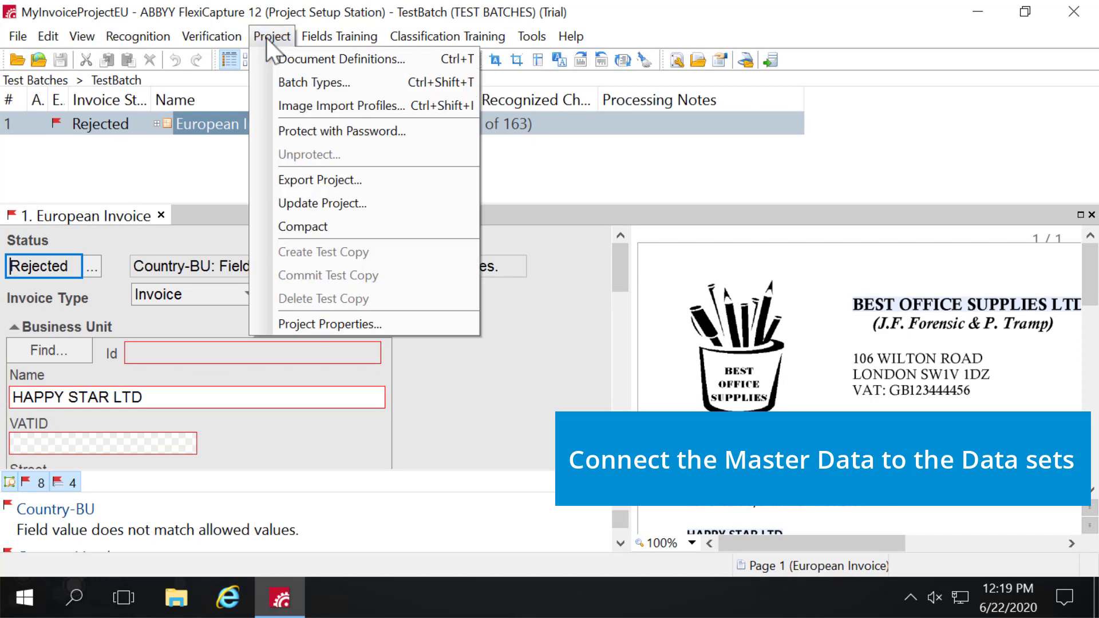
click(325, 323)
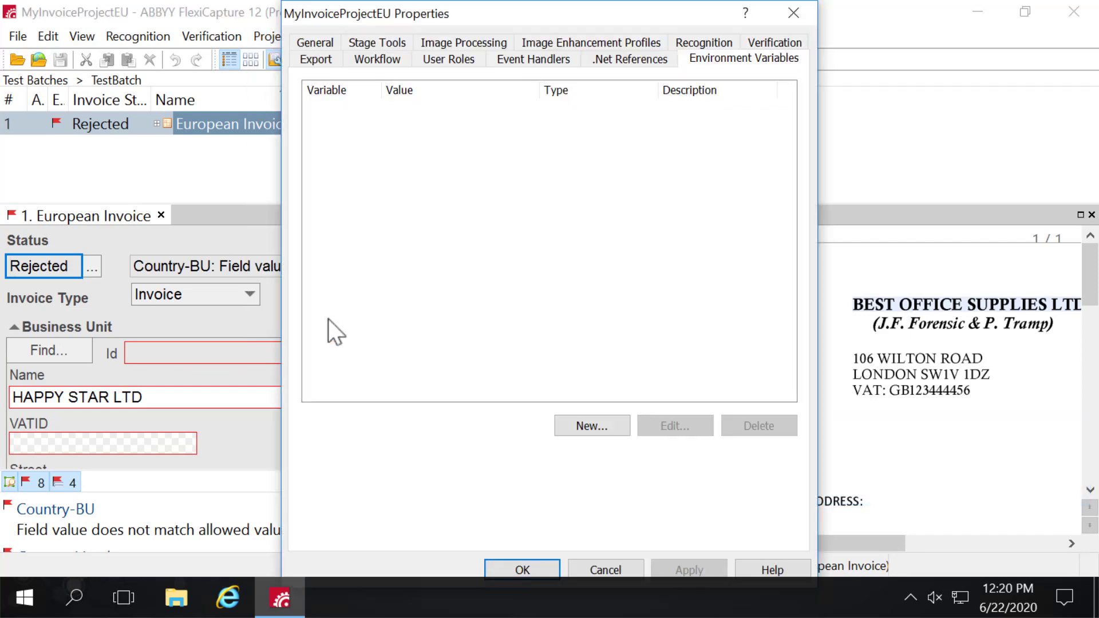
click(580, 424)
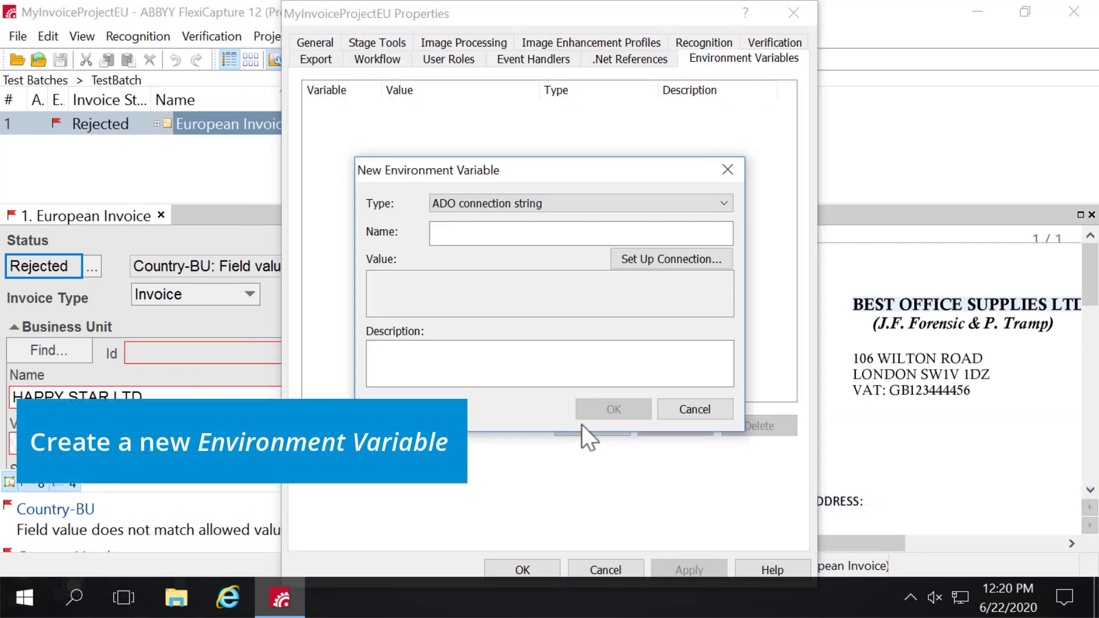
click(651, 259)
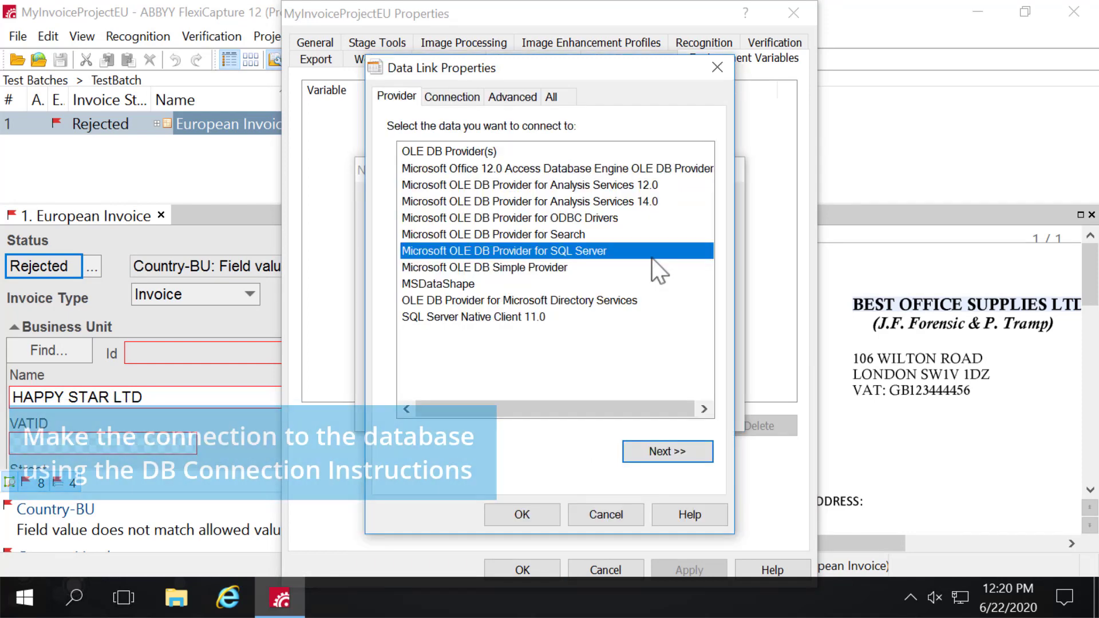
click(610, 217)
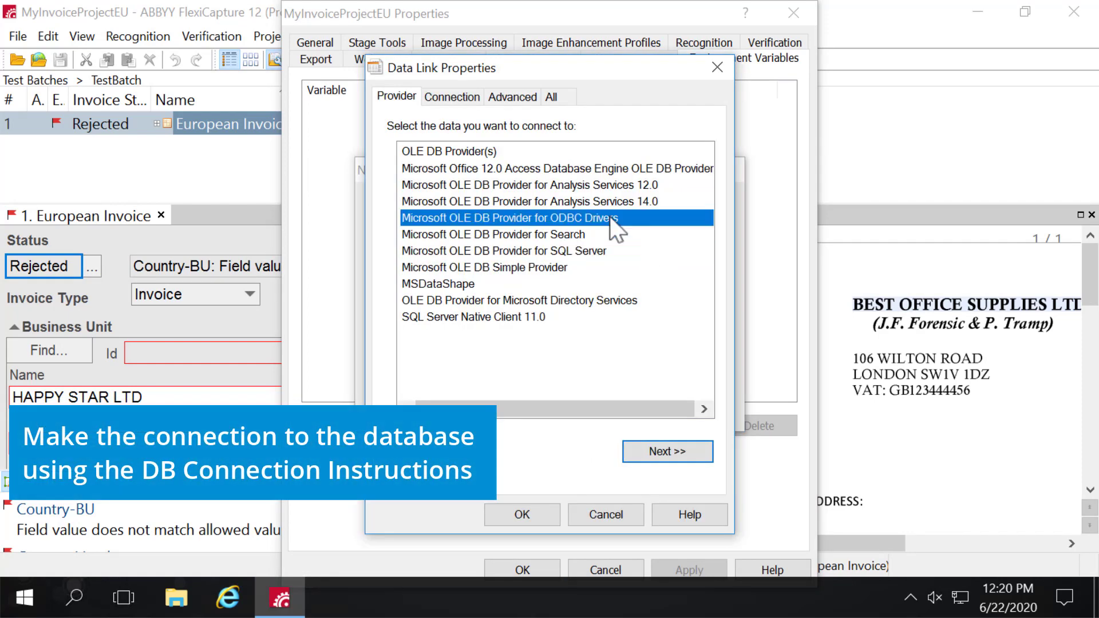
click(650, 455)
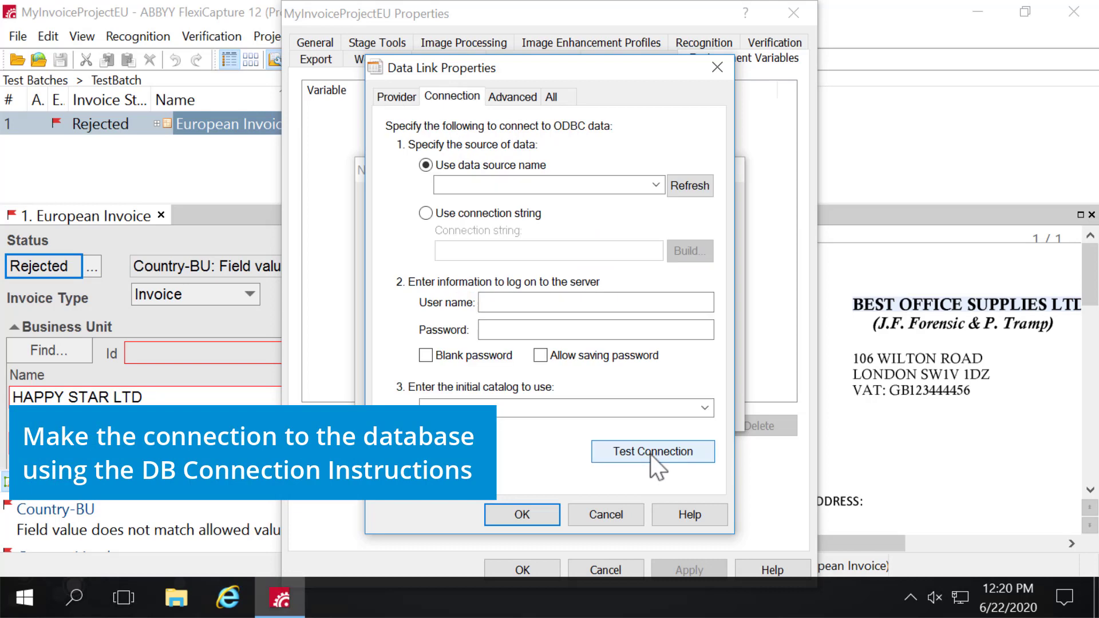
Use a connection string and build a new file data source named BU_Vendors with ODBC Driver 11 for SQL Server.
click(425, 213)
click(690, 253)
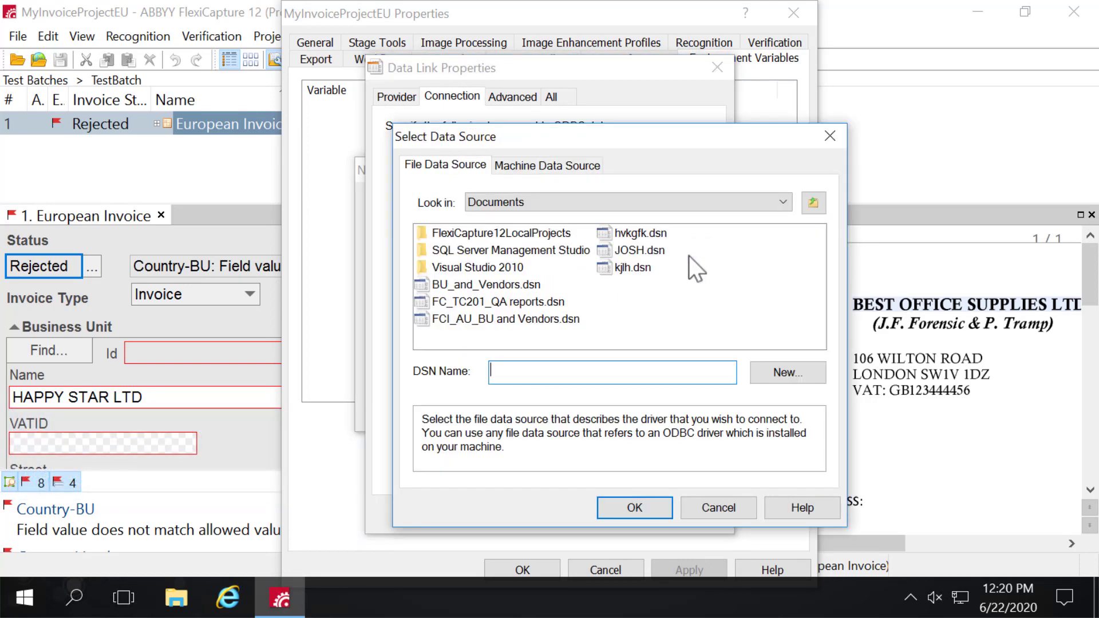
click(784, 373)
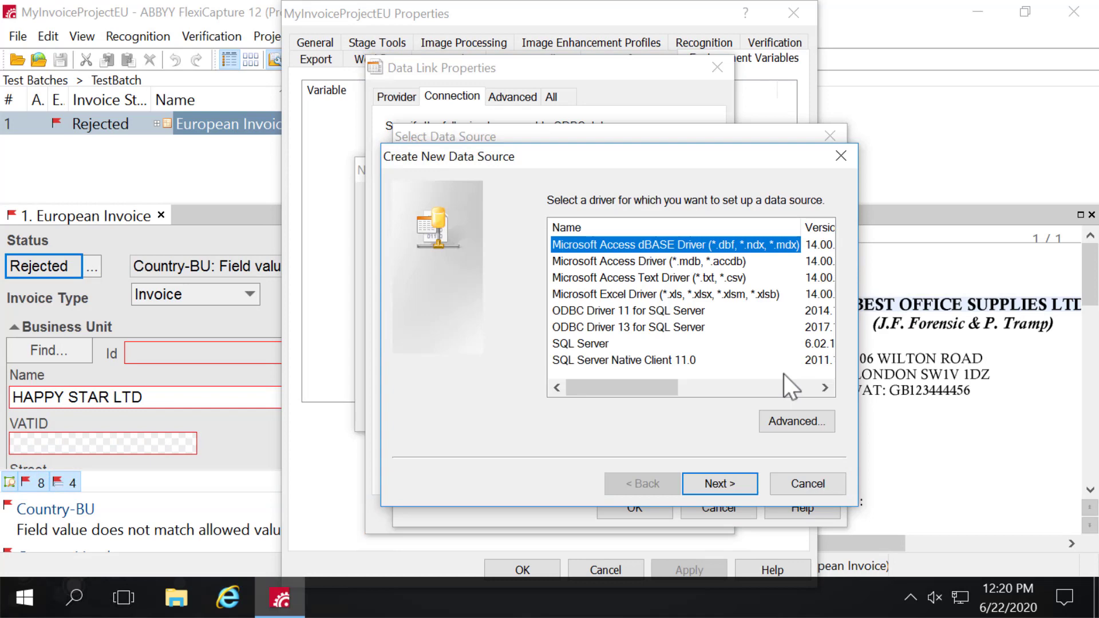
click(688, 312)
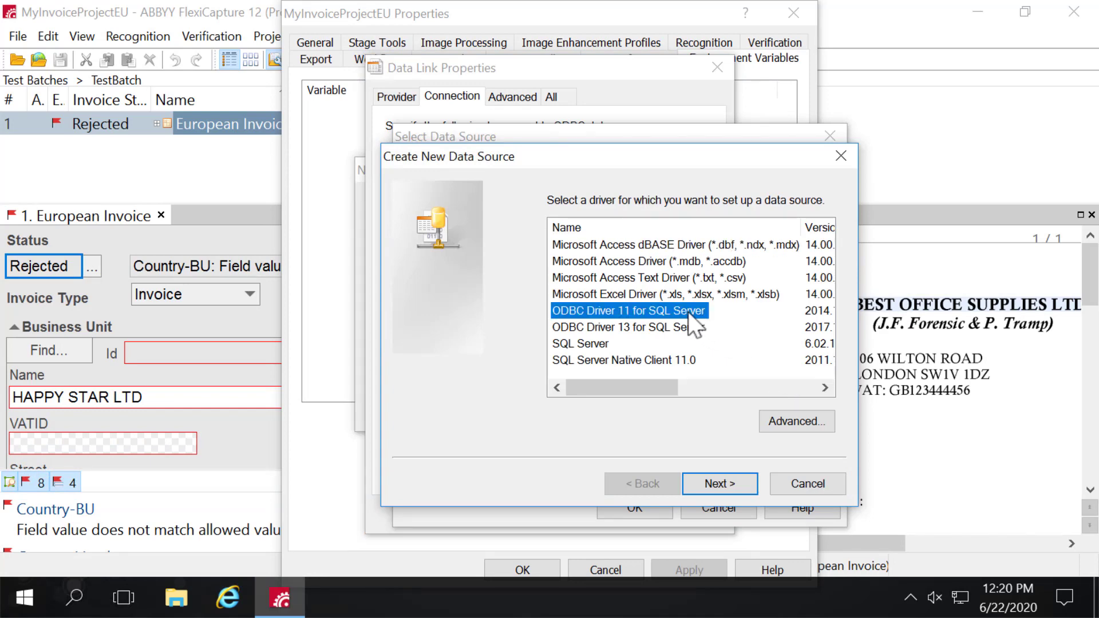
click(716, 484)
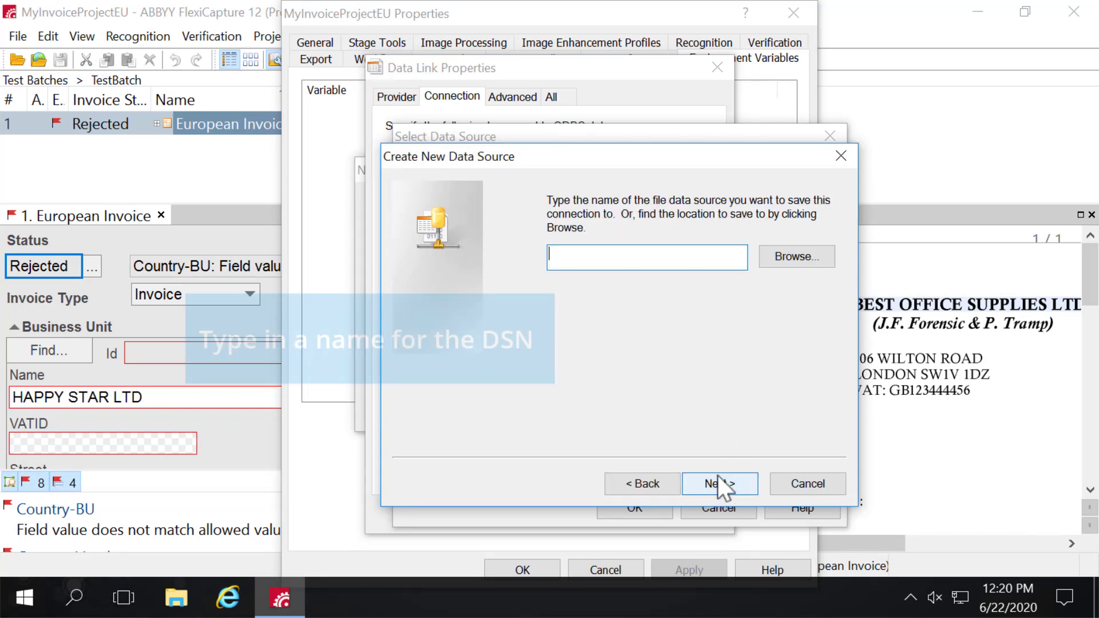
text(BU)
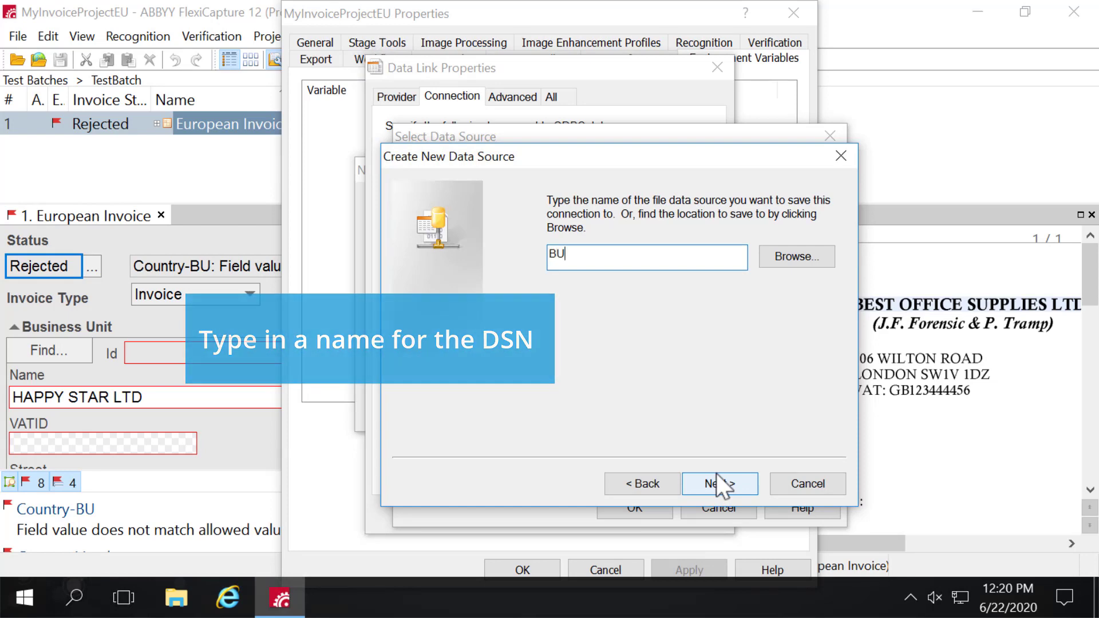
text(_Vend)
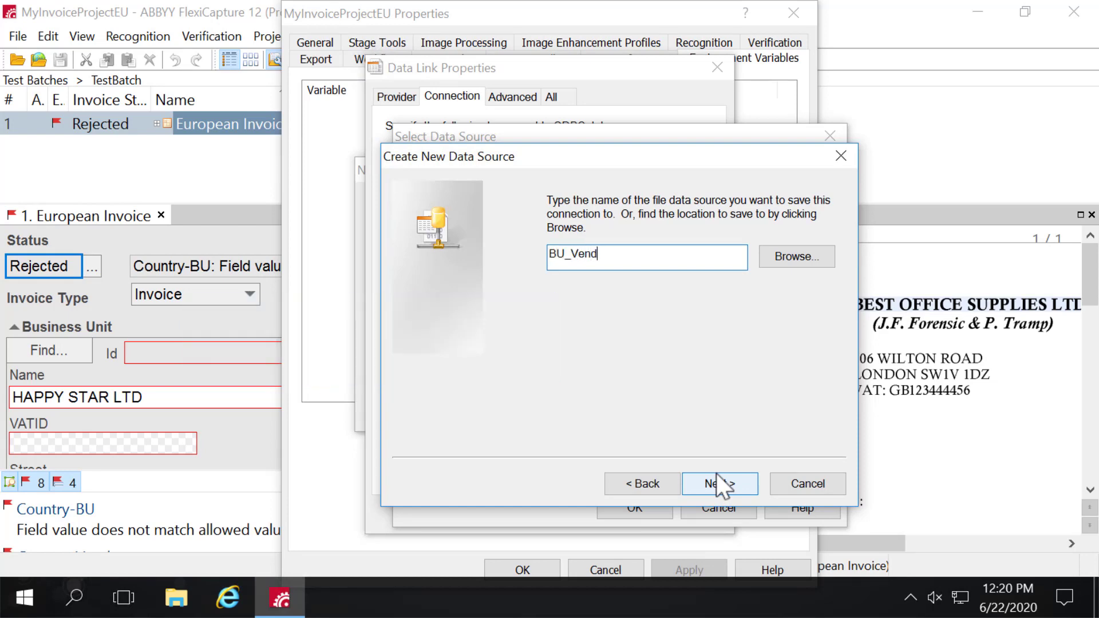
text(ors)
click(716, 474)
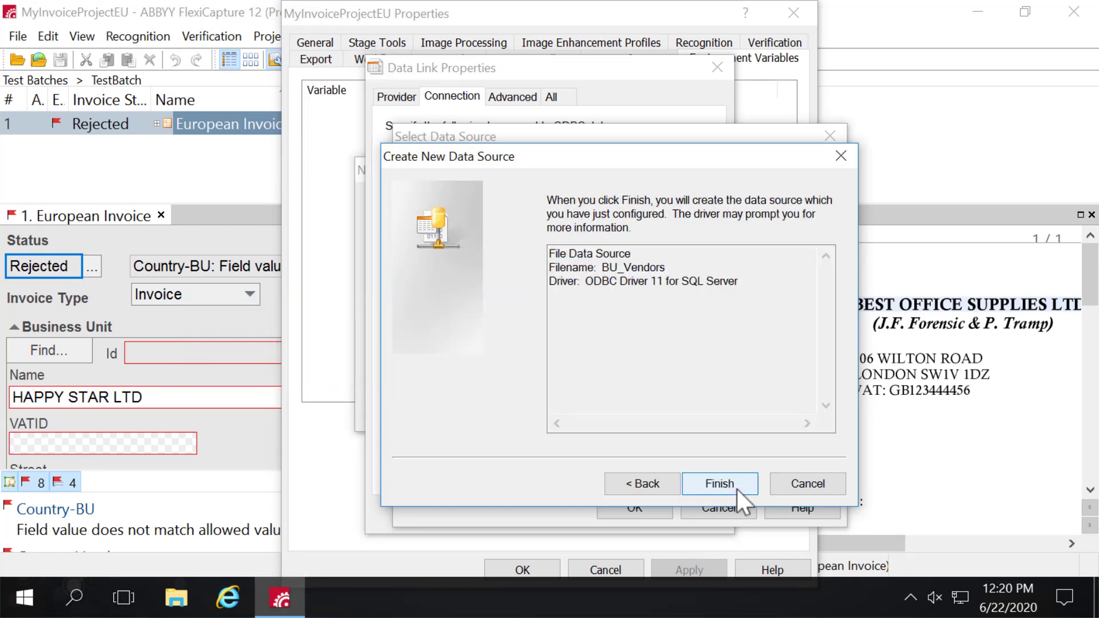
click(738, 485)
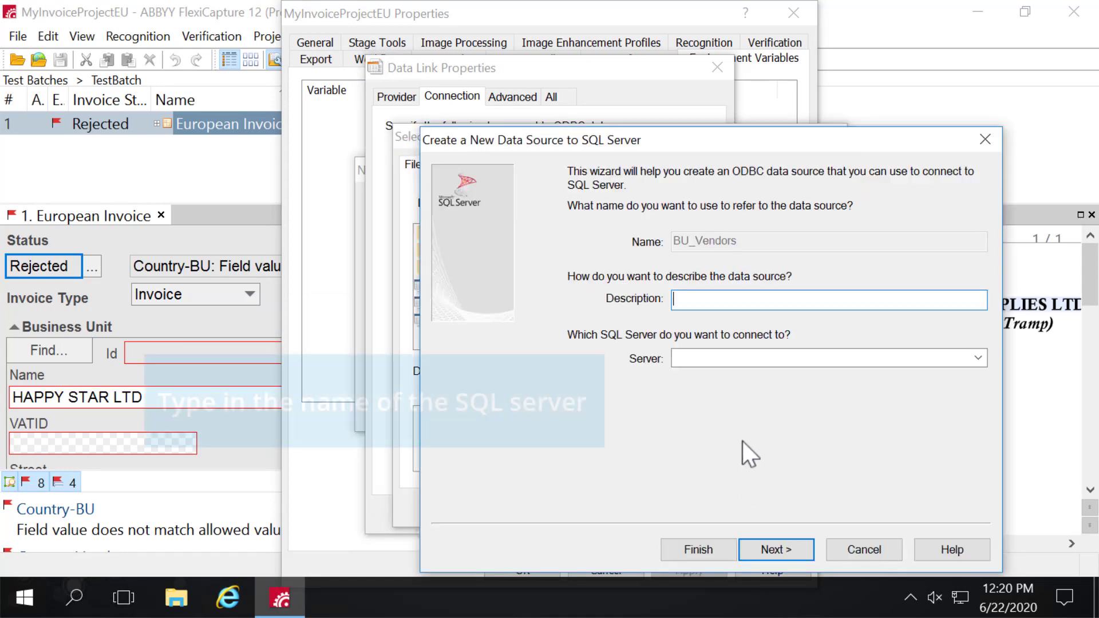
Set the data source's SQL Server to FC12-VM\SQLEXPRESS and keep the default login settings.
click(706, 359)
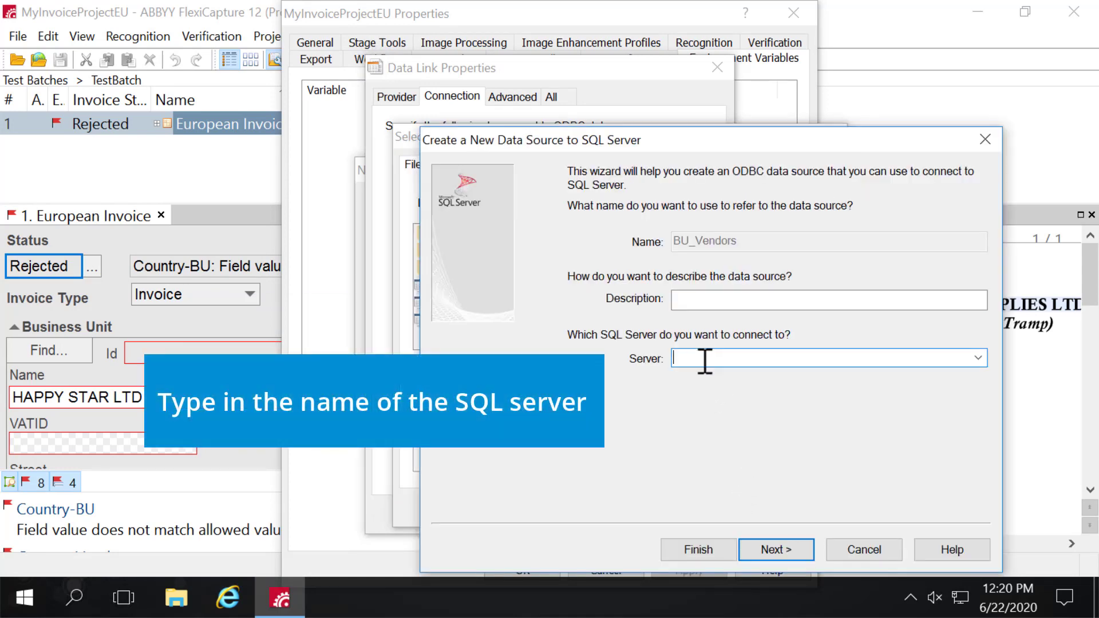
text(FC12-VM\SQLEXPRESS)
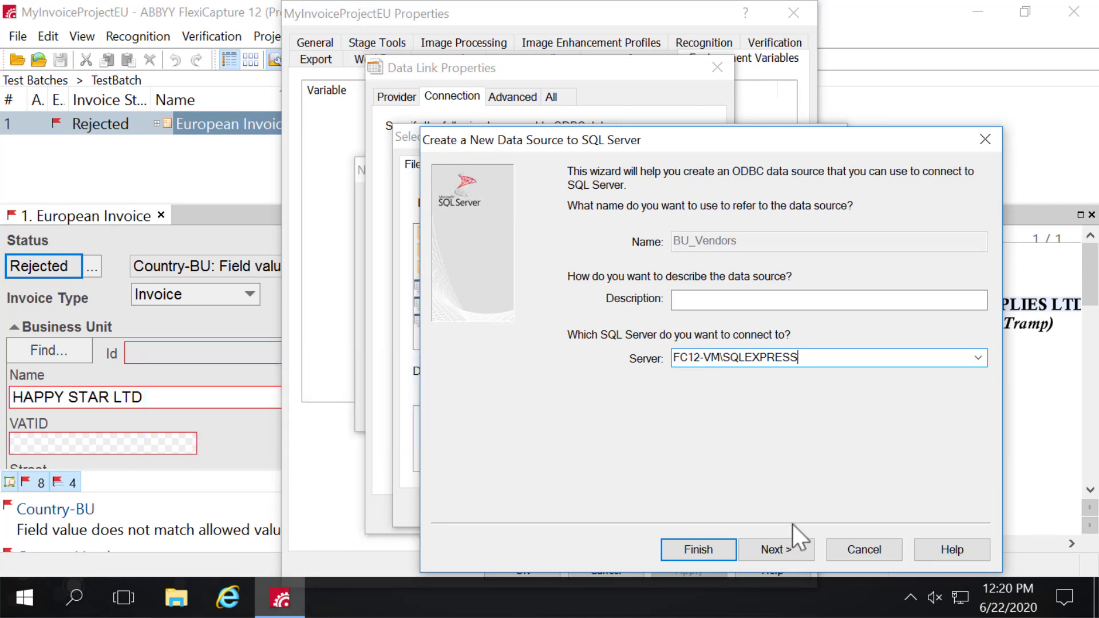
click(792, 547)
click(792, 548)
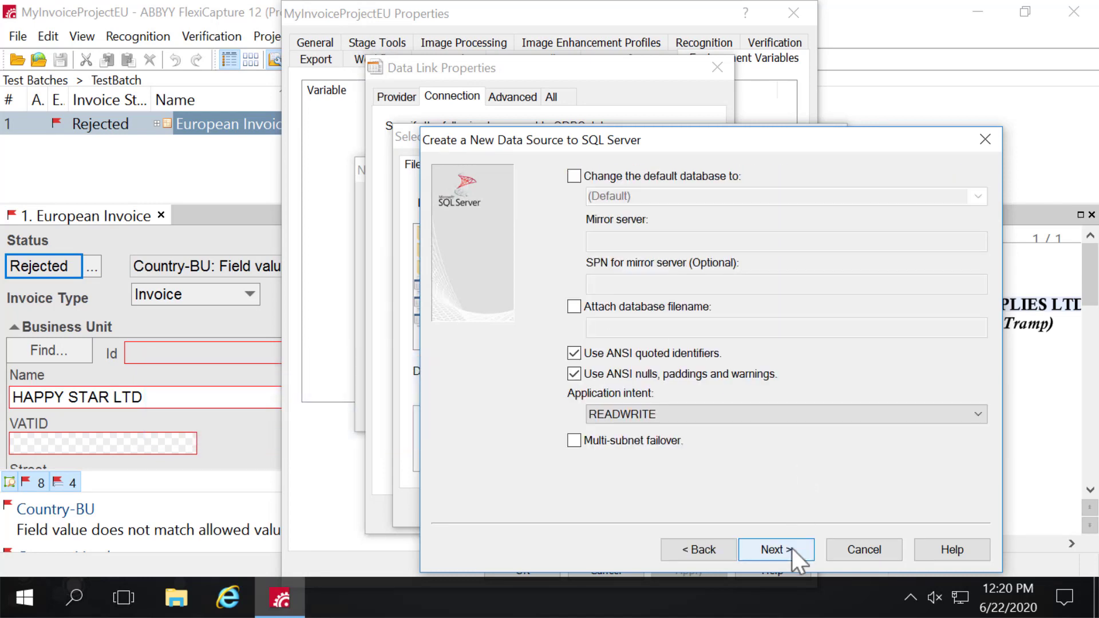
Change the default database to FCI_AU_BU and Vendors and finish the data source configuration with the remaining defaults.
click(575, 177)
click(978, 196)
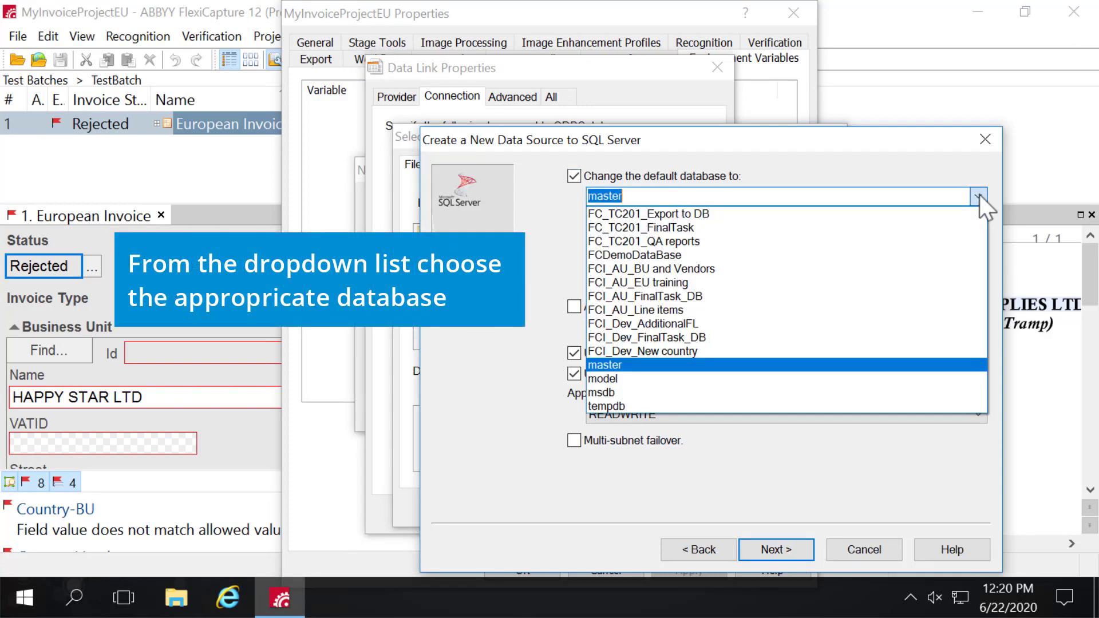
click(692, 268)
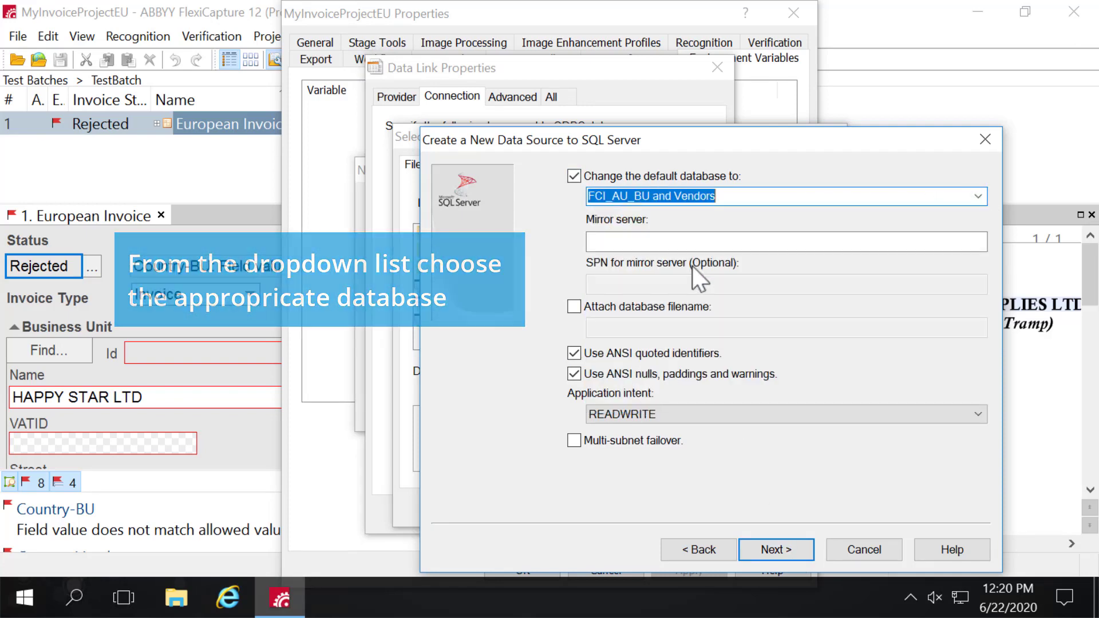
click(776, 546)
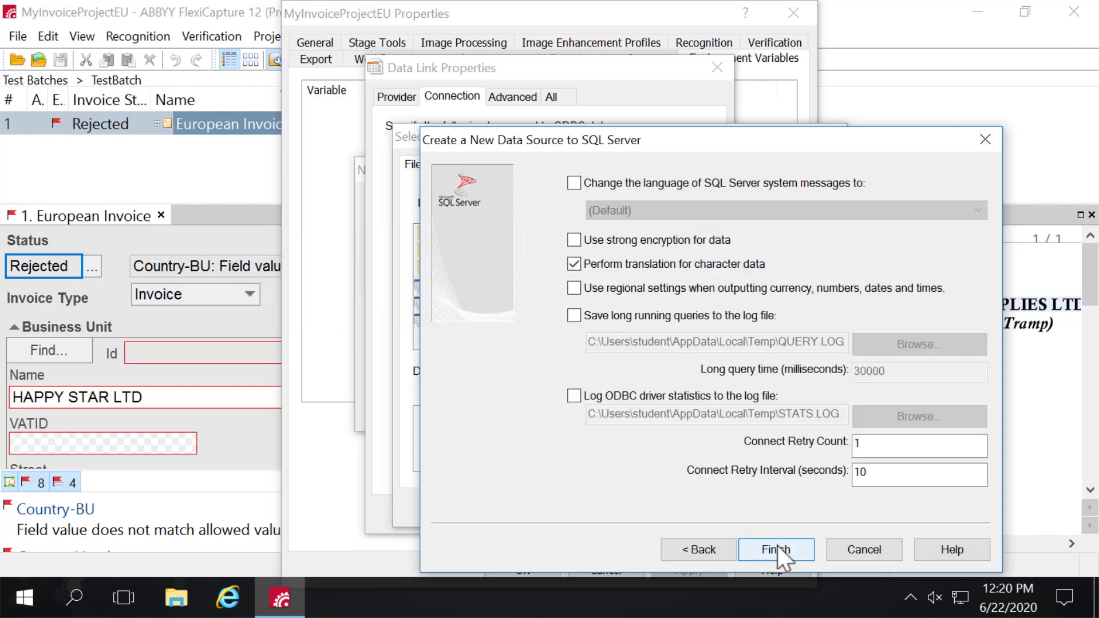
click(777, 547)
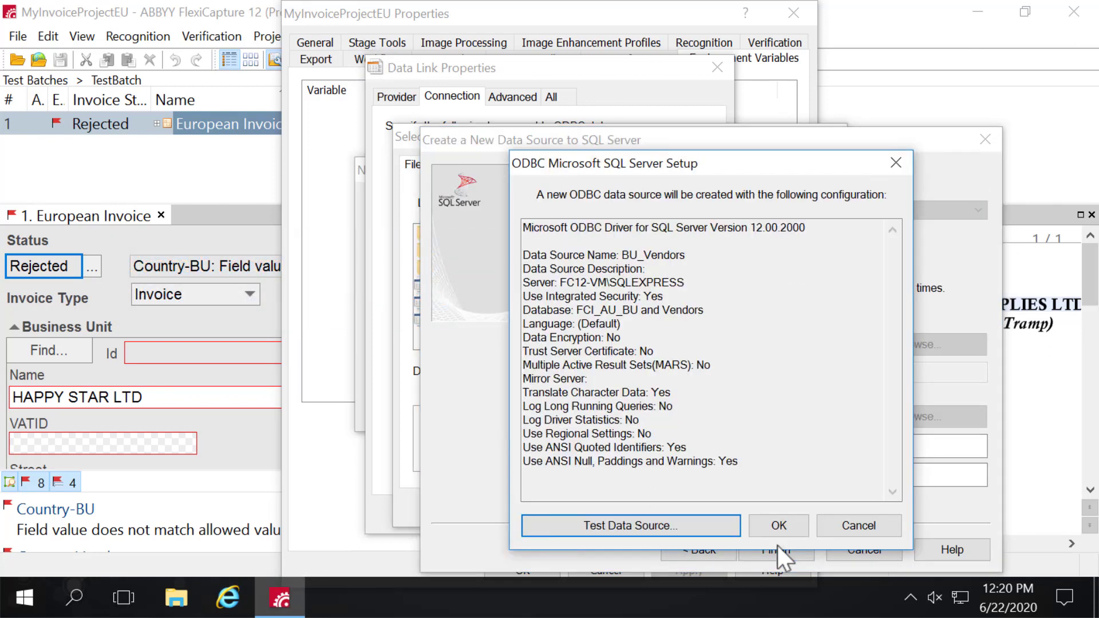
Test the connection of the BU_Vendors data source and confirm its creation.
click(696, 527)
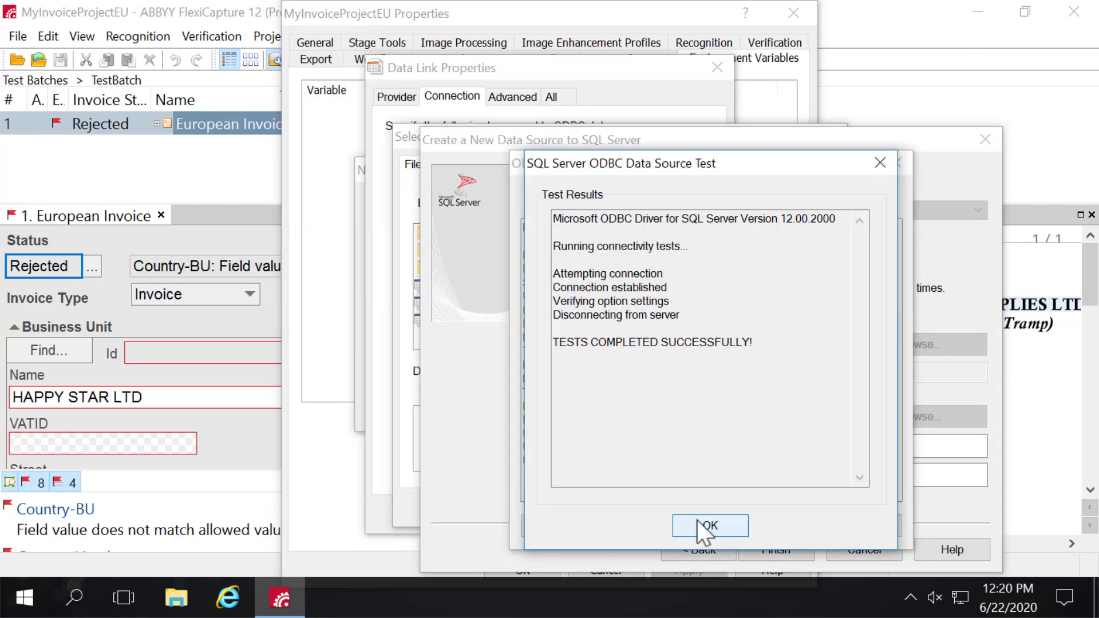
click(730, 533)
click(780, 526)
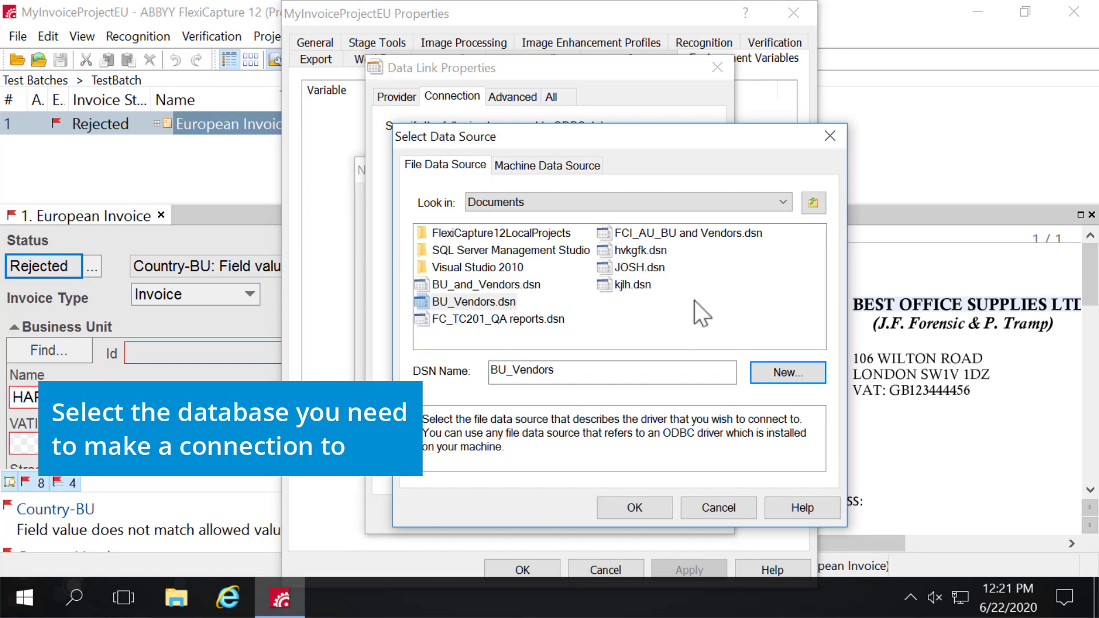
Build the connection string from the FCI_AU_BU and Vendors.dsn file data source using a trusted connection, and test the data link.
click(695, 230)
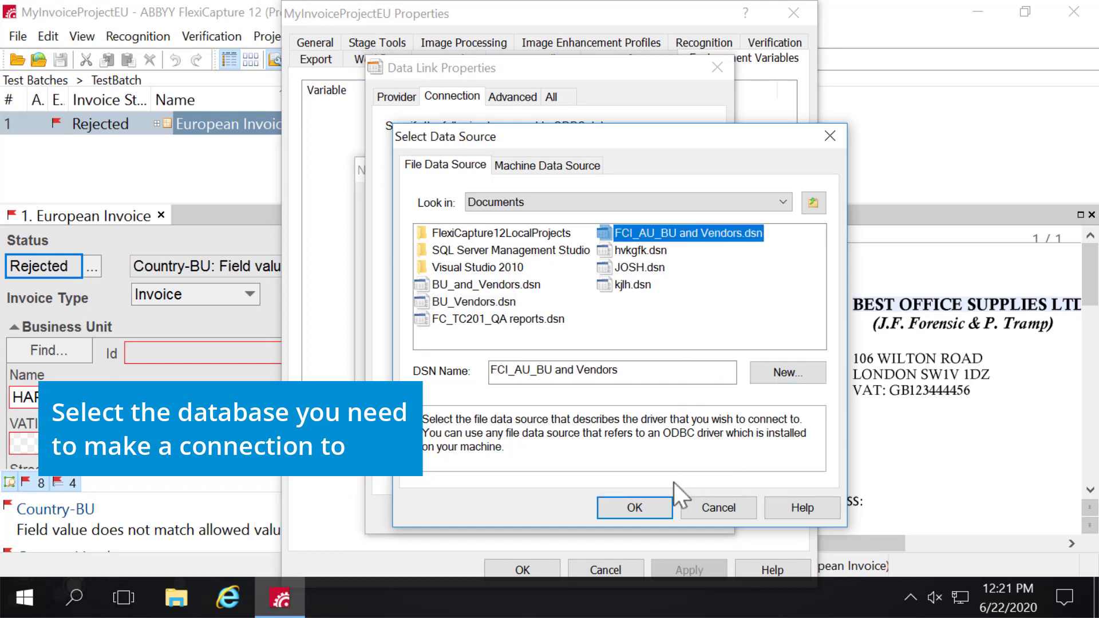
click(655, 506)
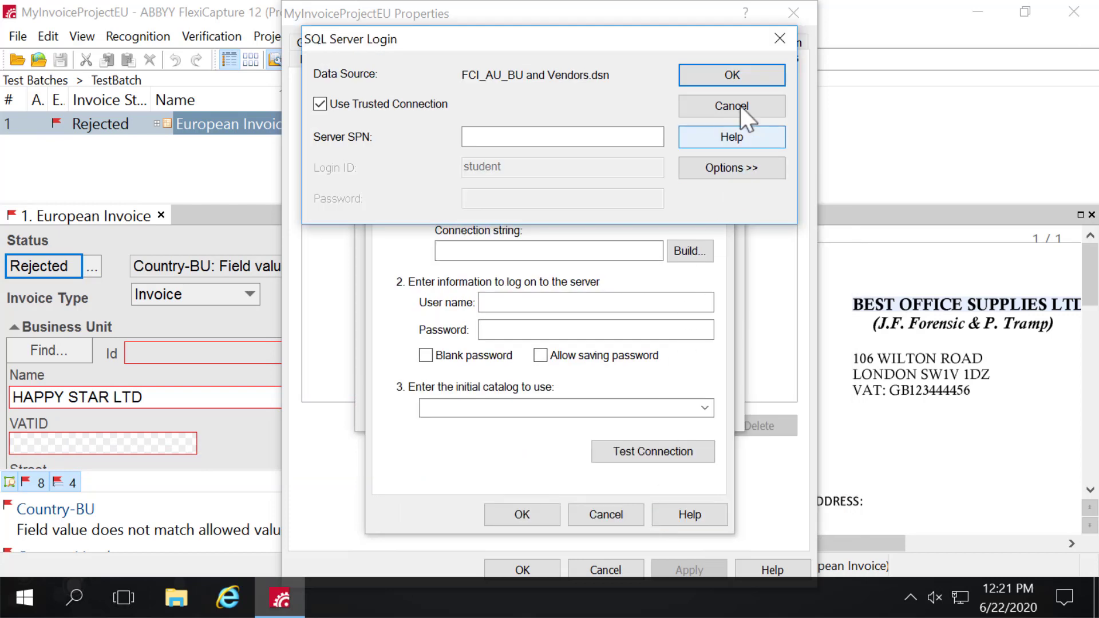
click(743, 74)
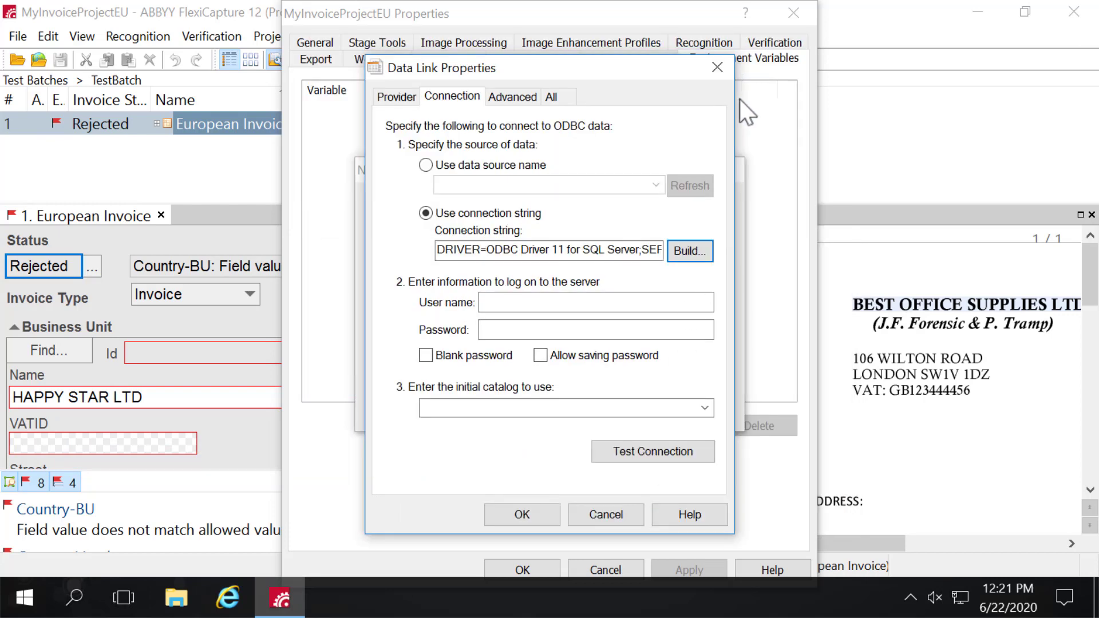
click(640, 452)
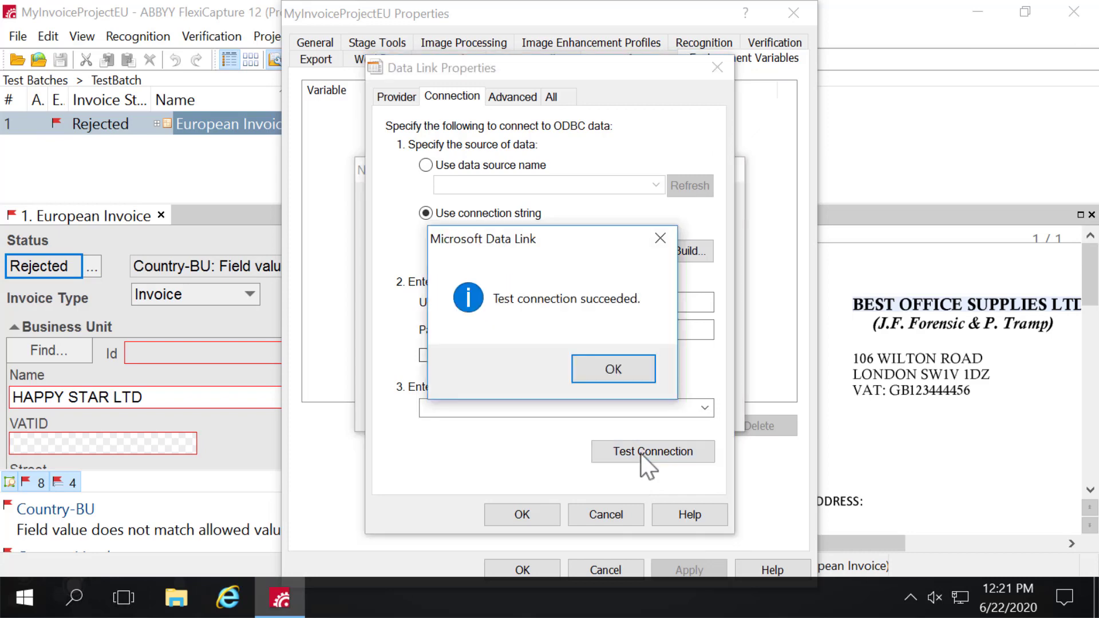
click(623, 367)
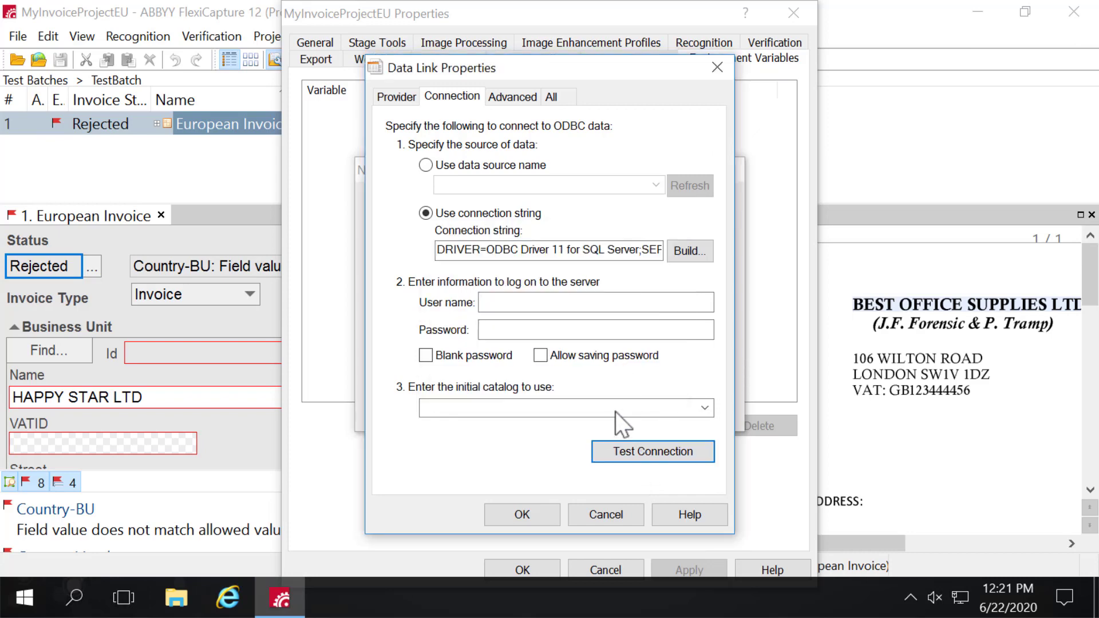
click(541, 516)
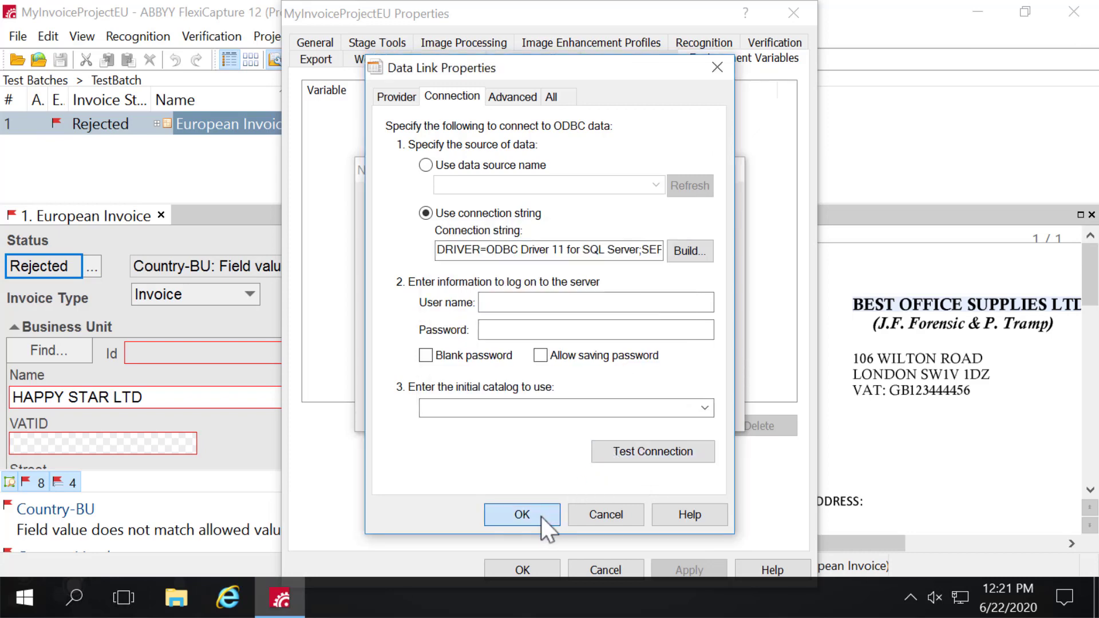
Name the new environment variable Connection to BU_Vendors and save it in the project properties.
click(517, 232)
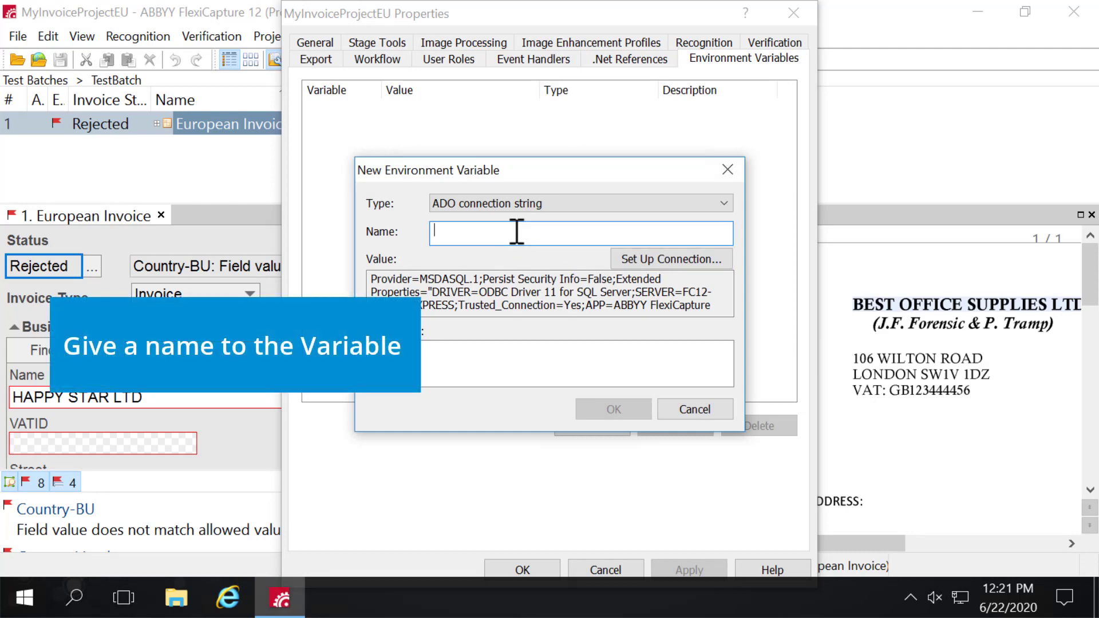
text(Connection to BU_Vendo)
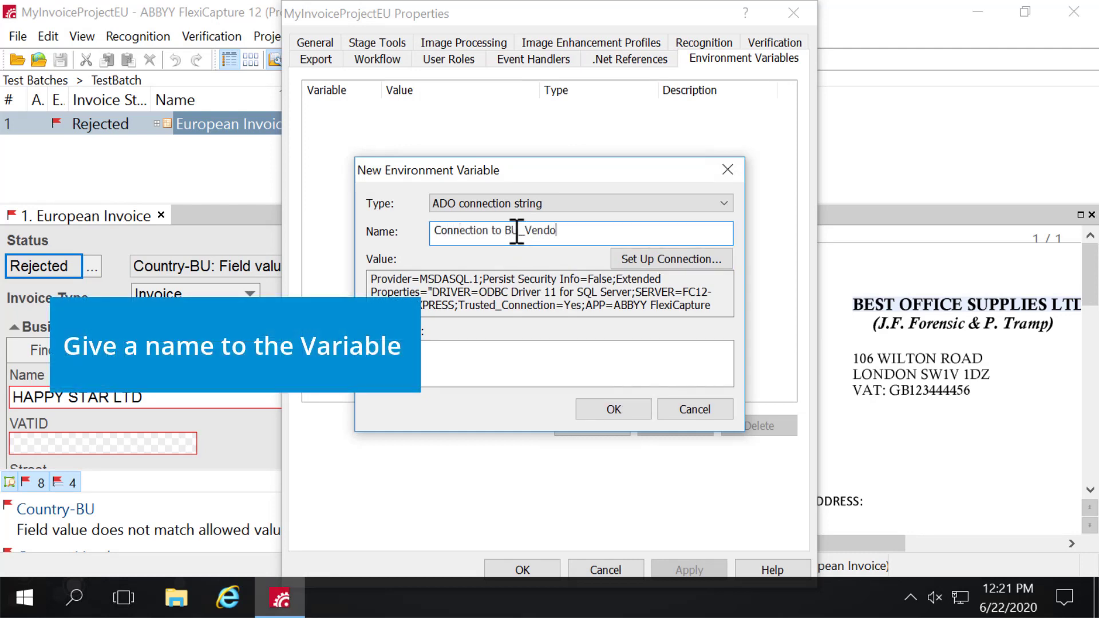
text(rs)
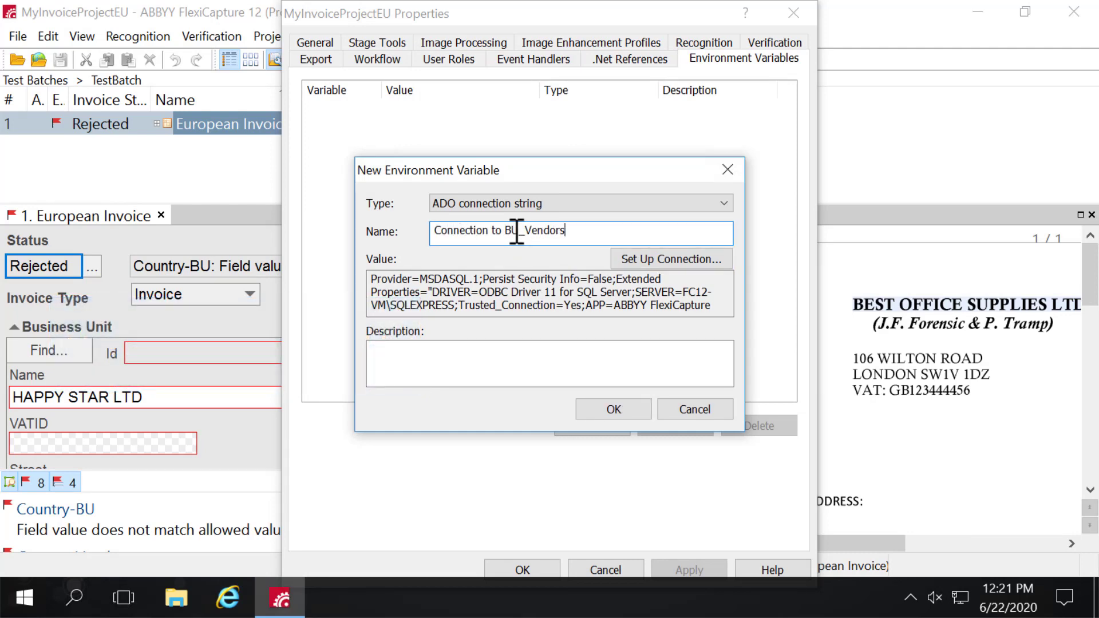
click(596, 413)
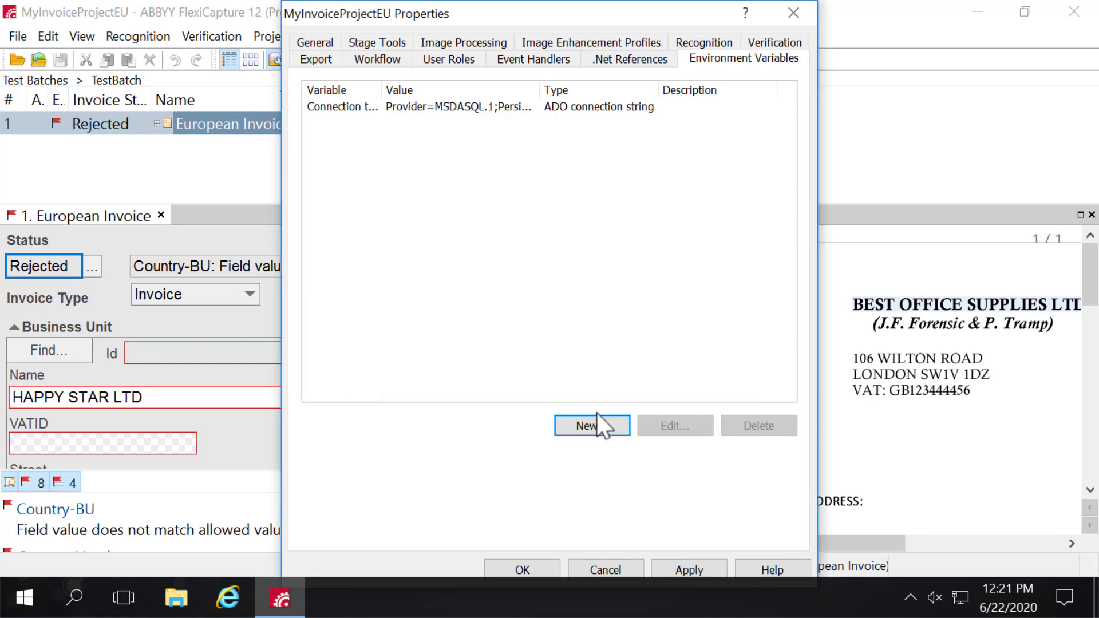
click(681, 568)
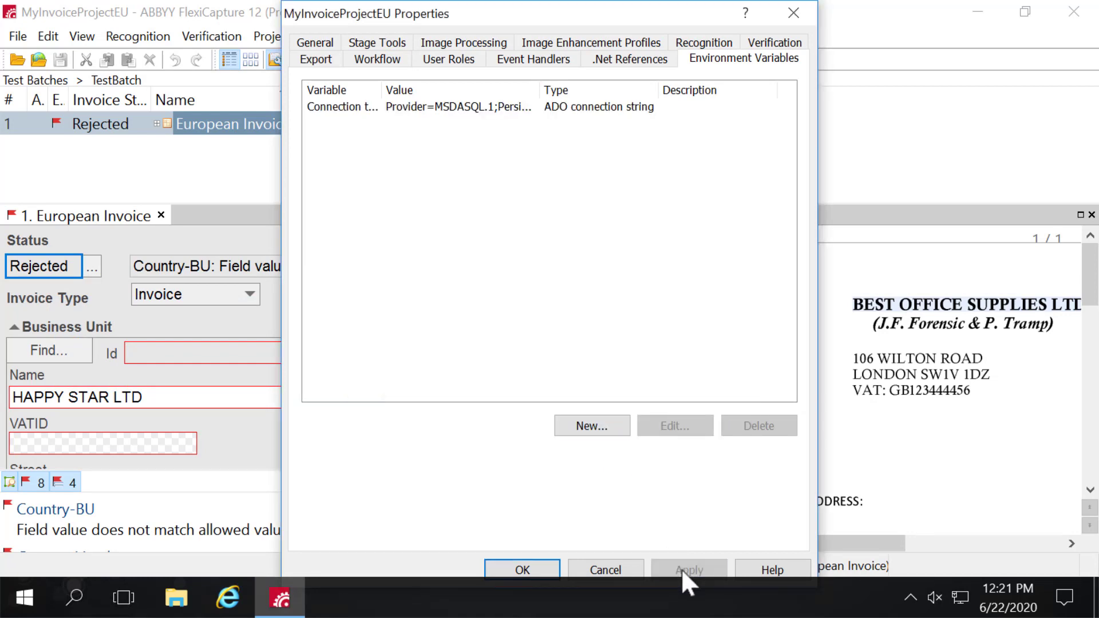
click(542, 567)
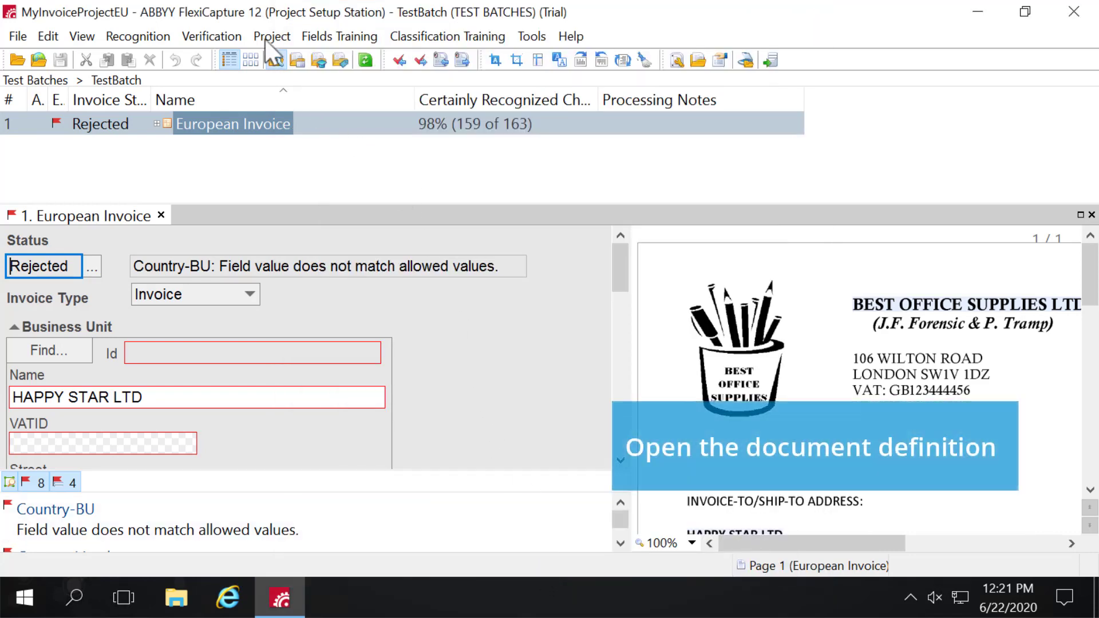
Open the European Invoice document definition for editing and display the data sets in its properties.
click(264, 32)
click(283, 60)
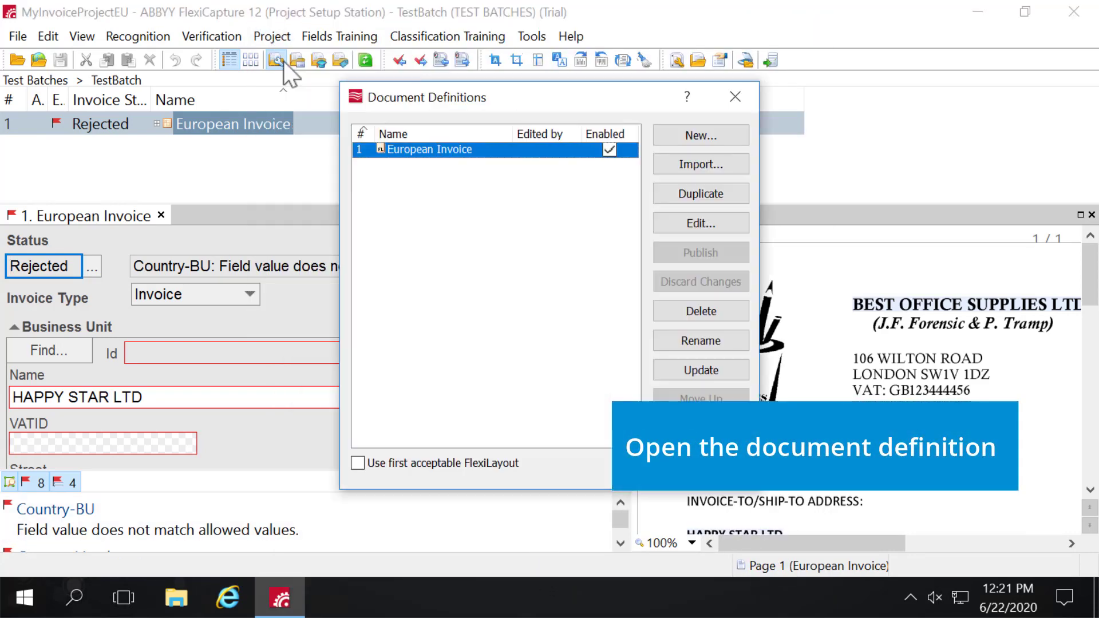
click(684, 225)
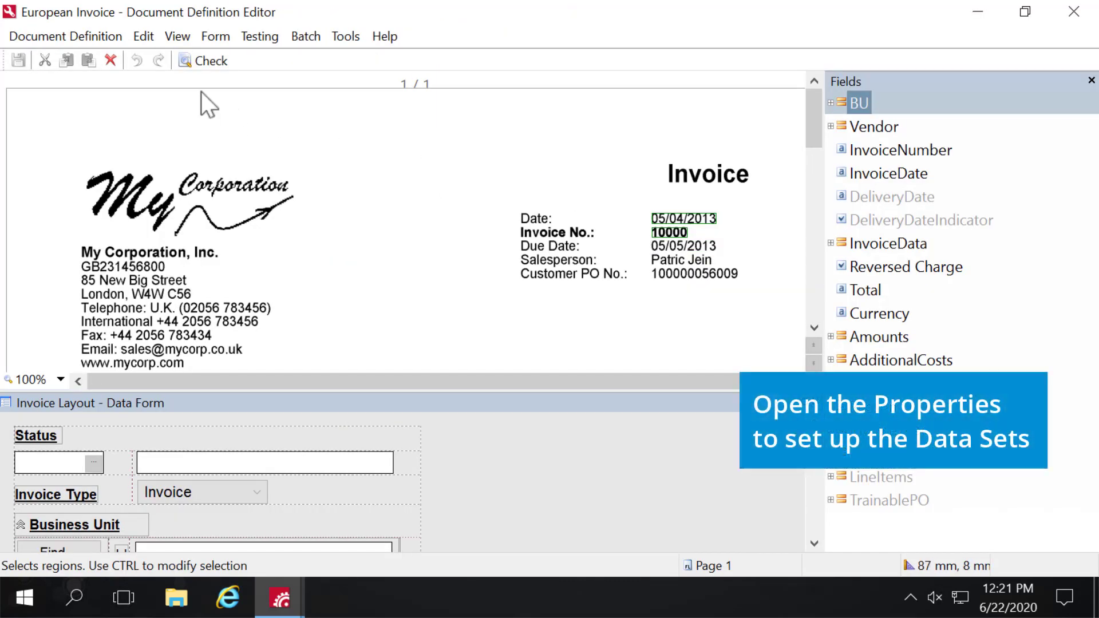
click(77, 32)
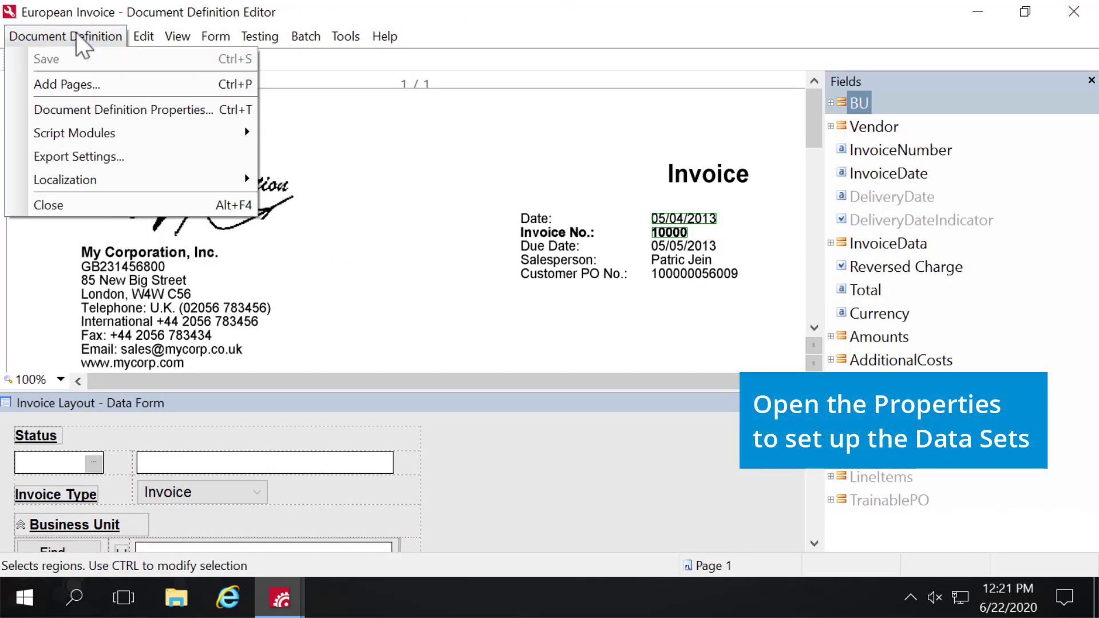
click(95, 110)
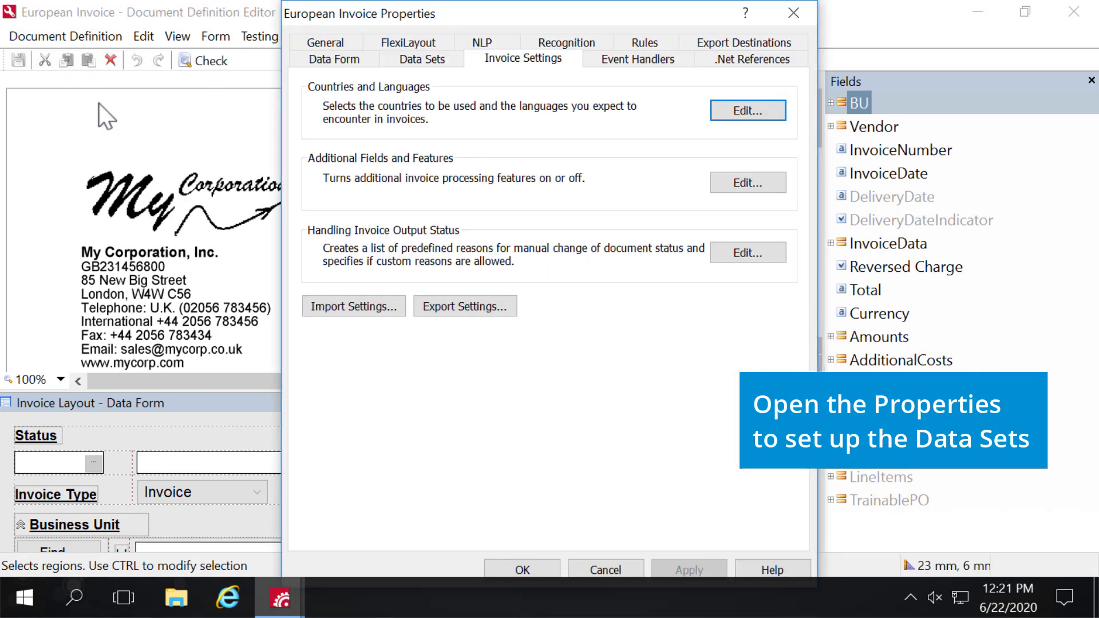
click(403, 53)
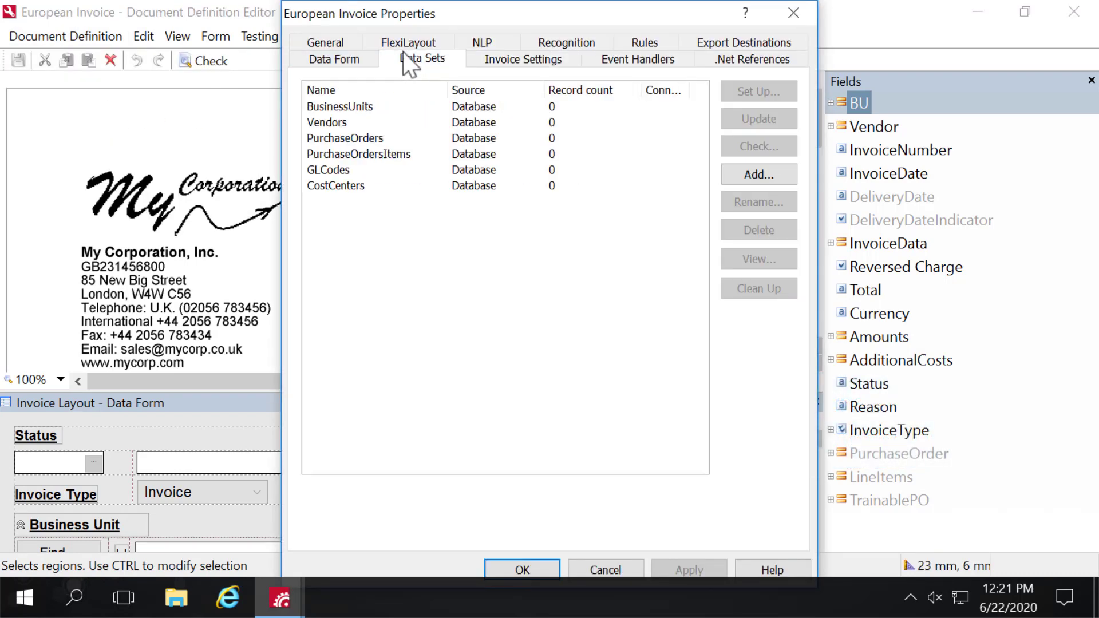
Set up the BusinessUnits data set with the Connection to BU_Vendors connection string, the dbo data schema and the BU database table.
click(378, 108)
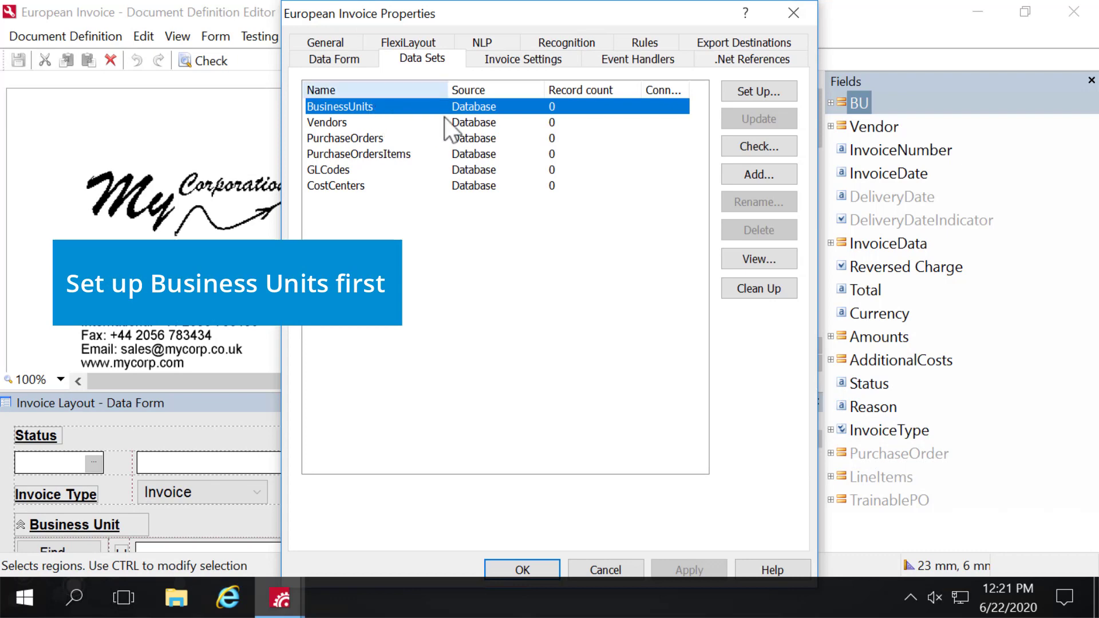
click(761, 91)
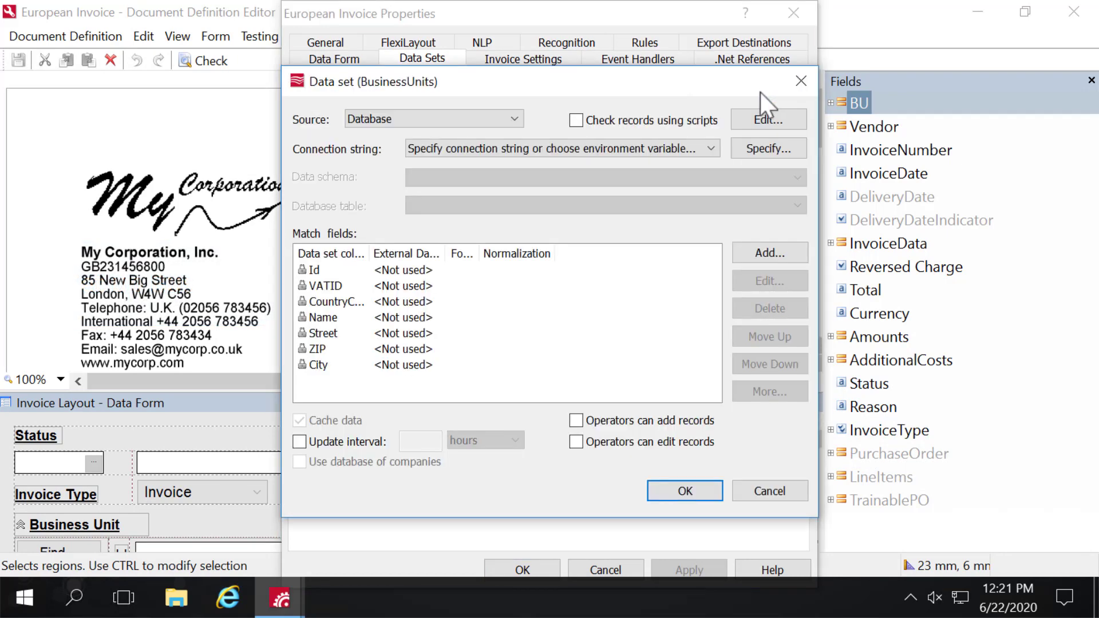
click(703, 148)
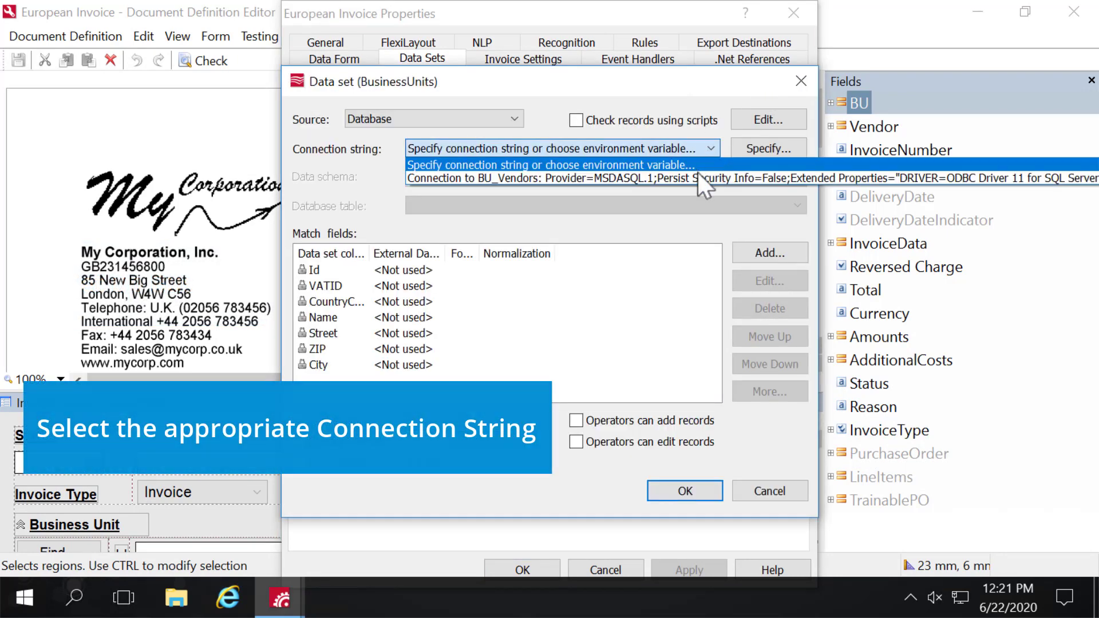
click(696, 174)
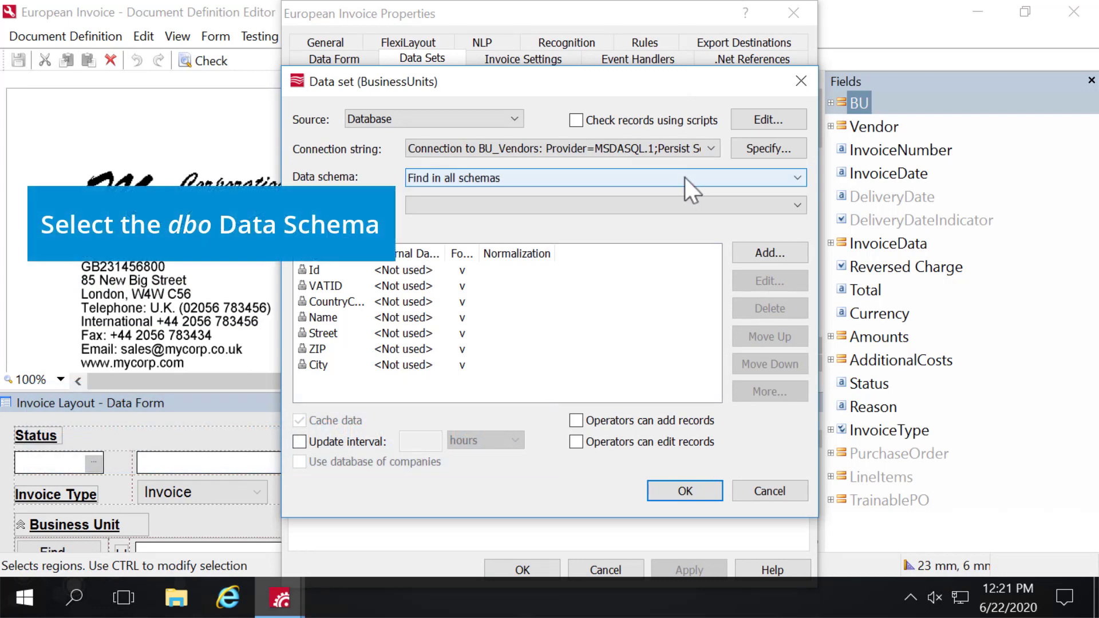
click(685, 177)
click(531, 201)
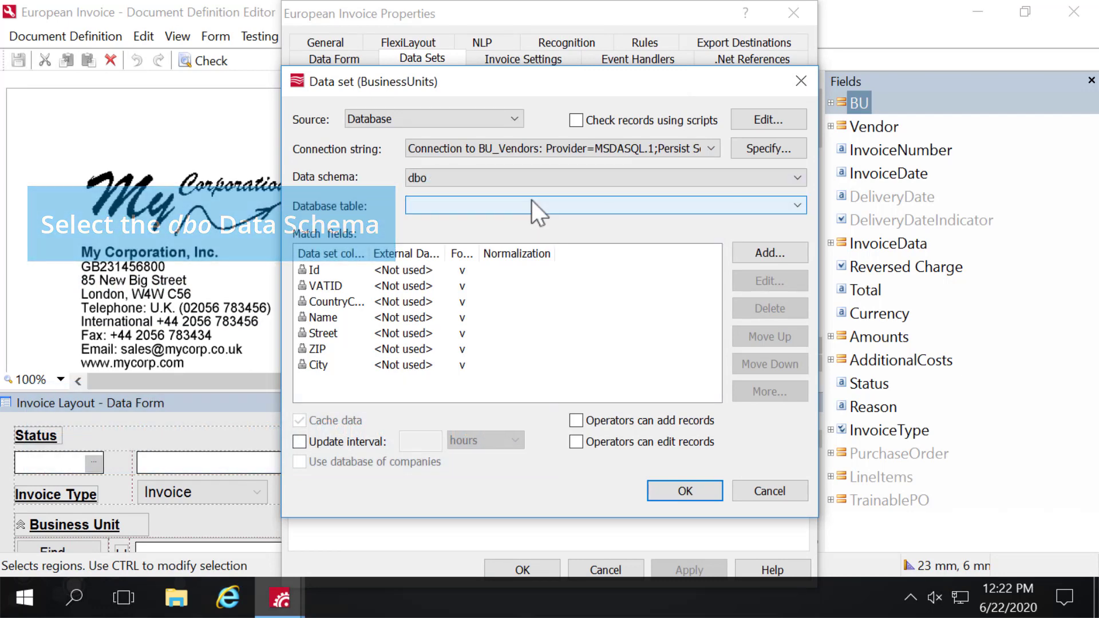
click(531, 200)
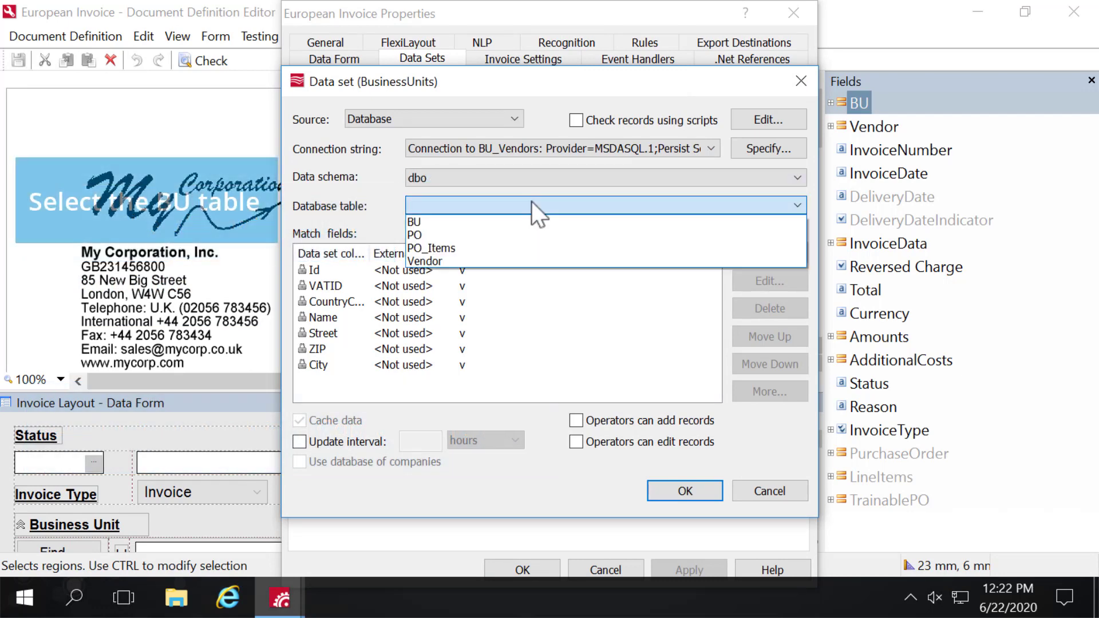
click(445, 222)
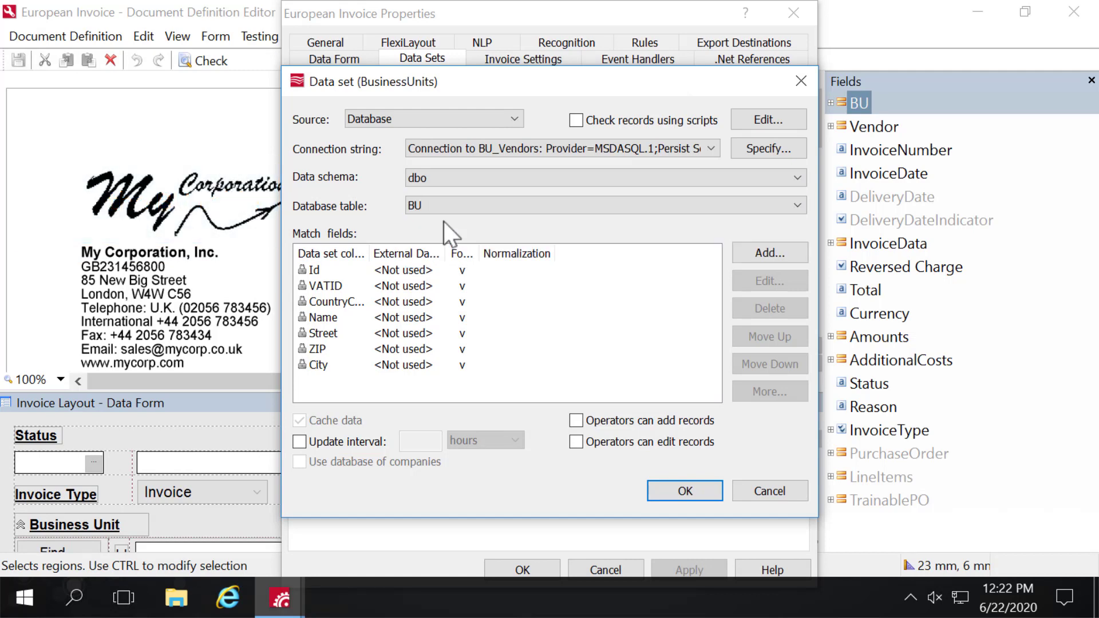
Map the Id column of the BusinessUnits data set to the ID database column.
click(327, 272)
double_click(328, 271)
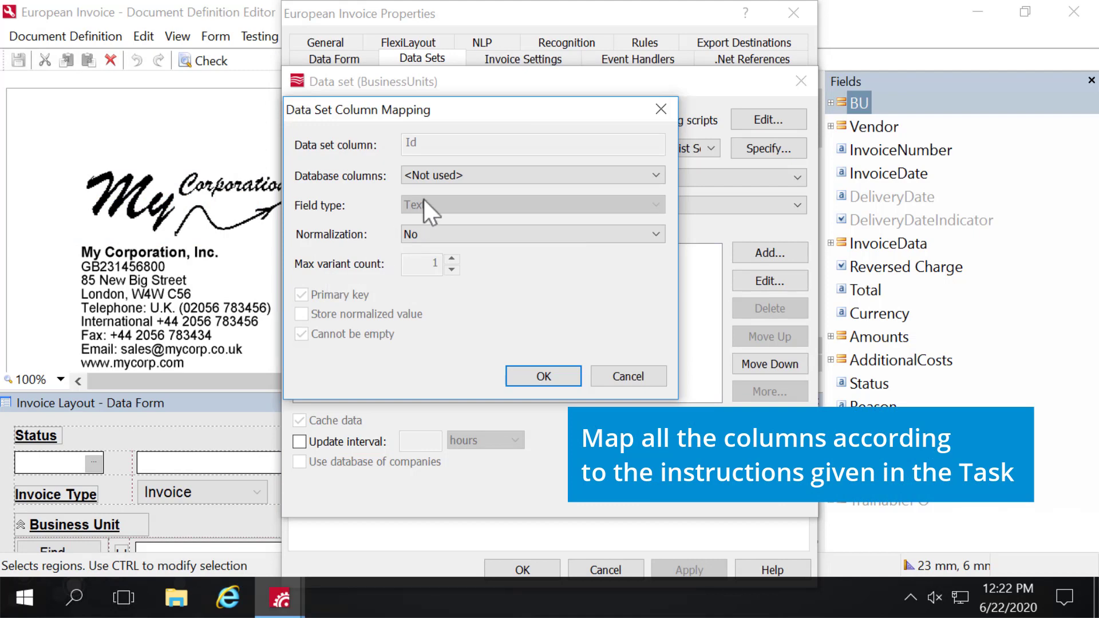
click(462, 174)
click(418, 266)
click(541, 376)
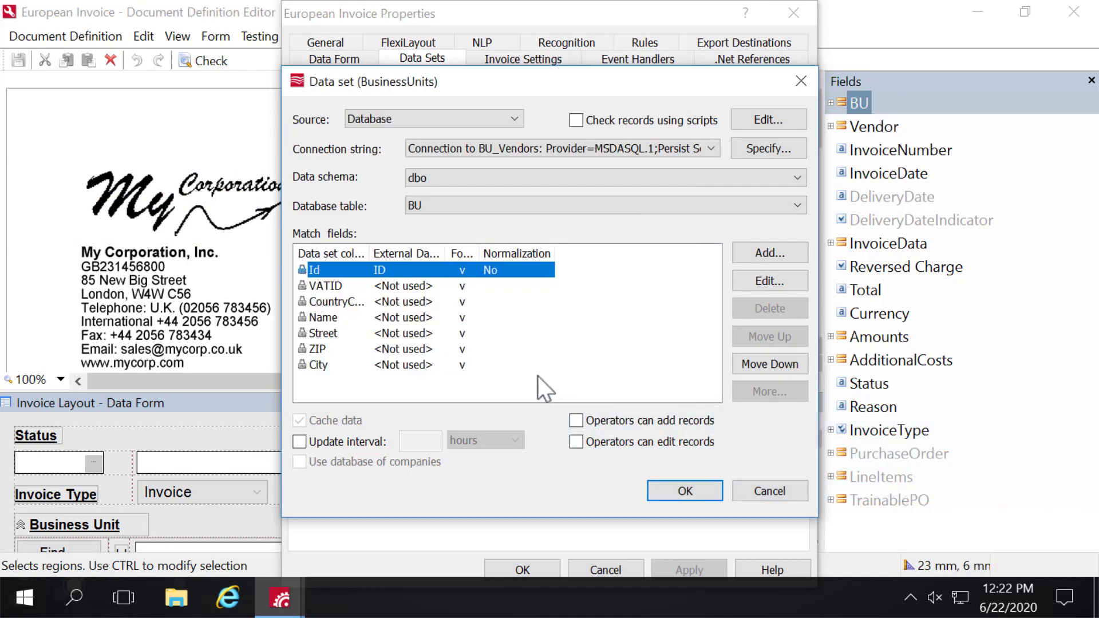
Map the VATID data set column to the VATID database column, keeping its alphanumeric code normalization.
double_click(338, 290)
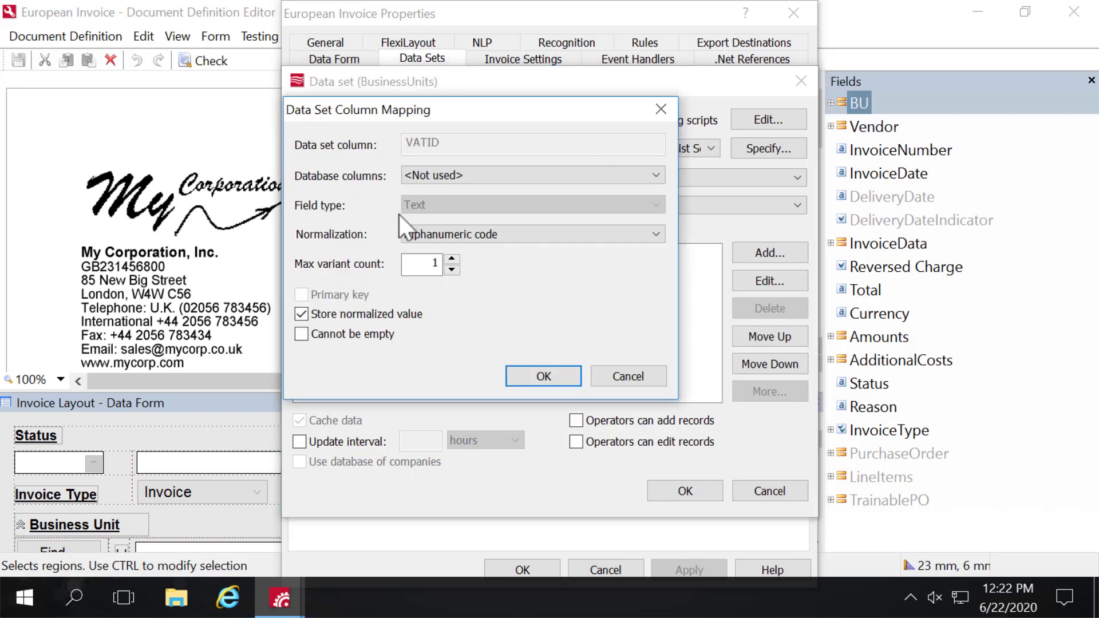
click(456, 176)
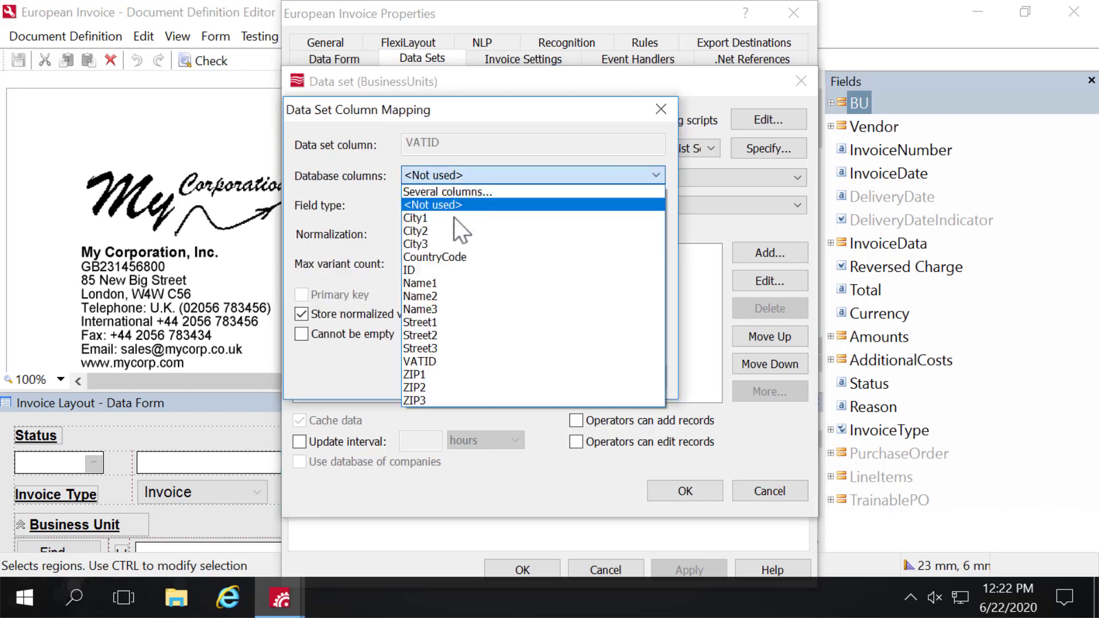
click(443, 361)
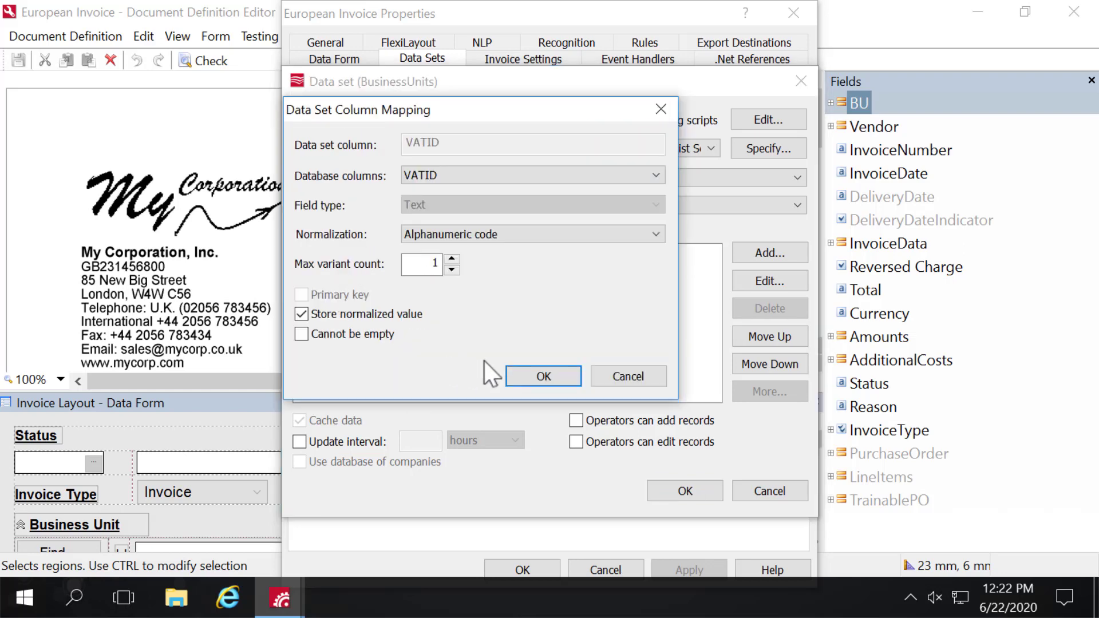
click(538, 376)
Map the CountryCode data set column to the CountryCode database column with its default mapping options.
double_click(349, 300)
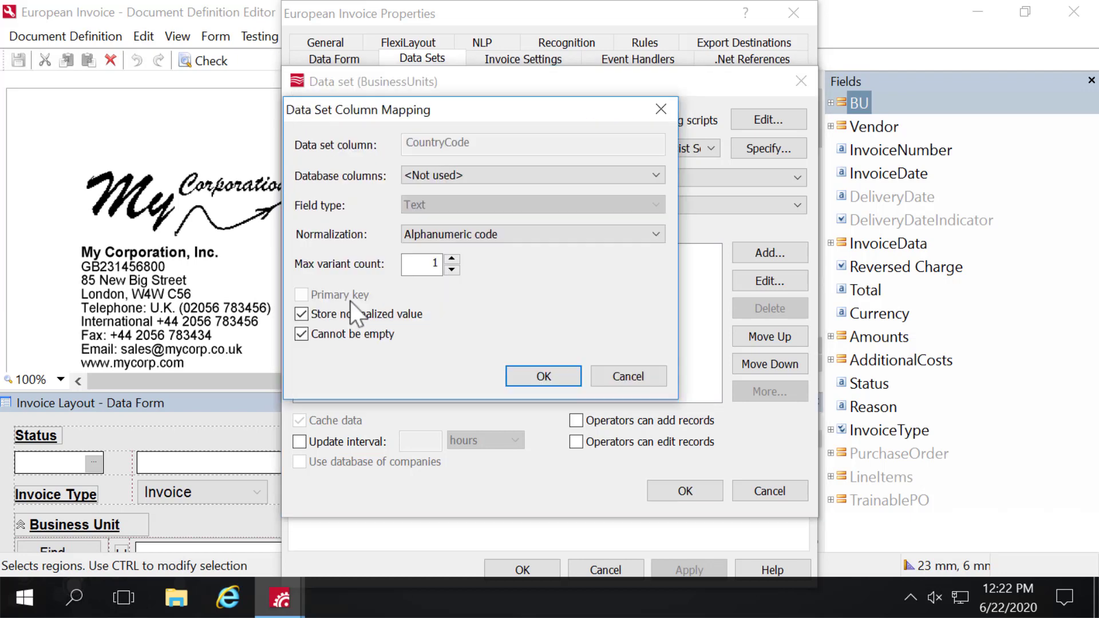
click(435, 173)
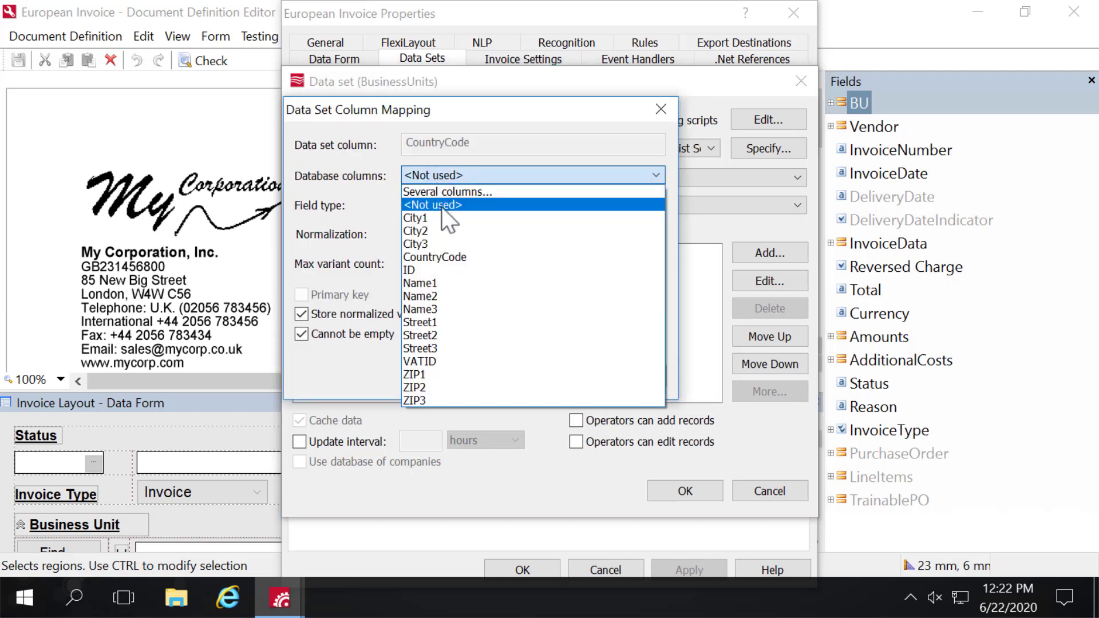
click(448, 259)
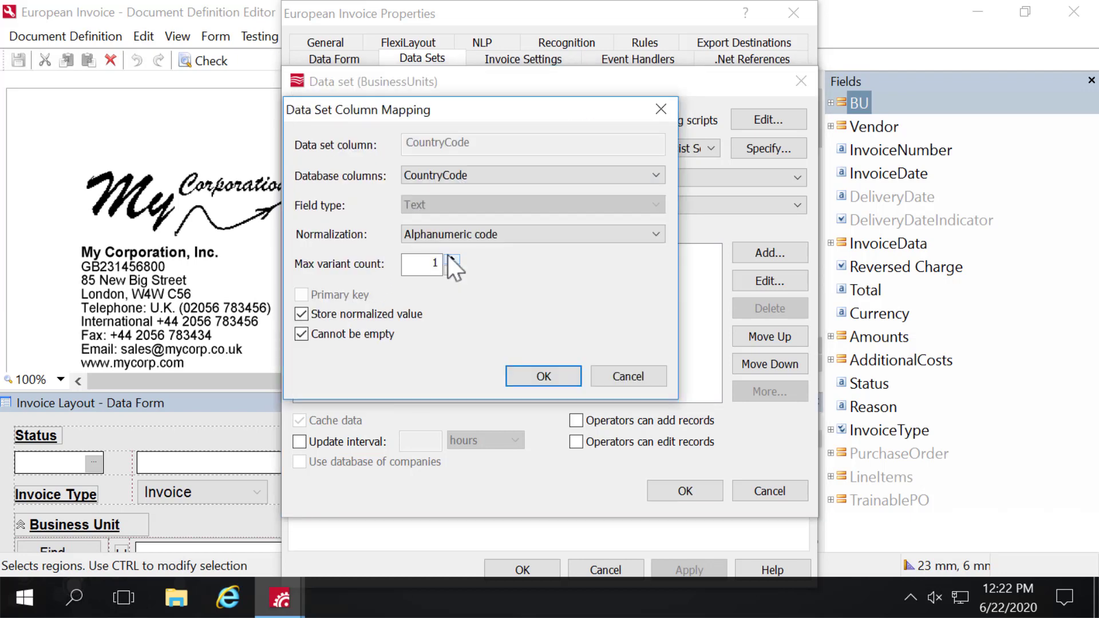
click(539, 378)
Map the Name column of the BusinessUnits data set to the Name1, Name2 and Name3 database columns.
click(393, 319)
double_click(393, 318)
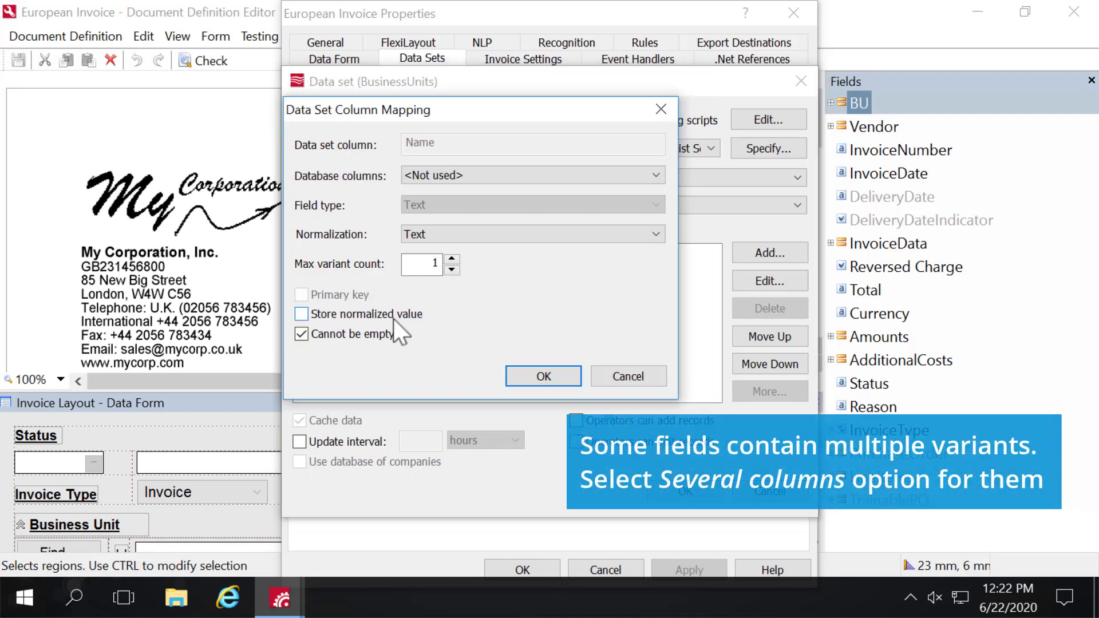
click(467, 176)
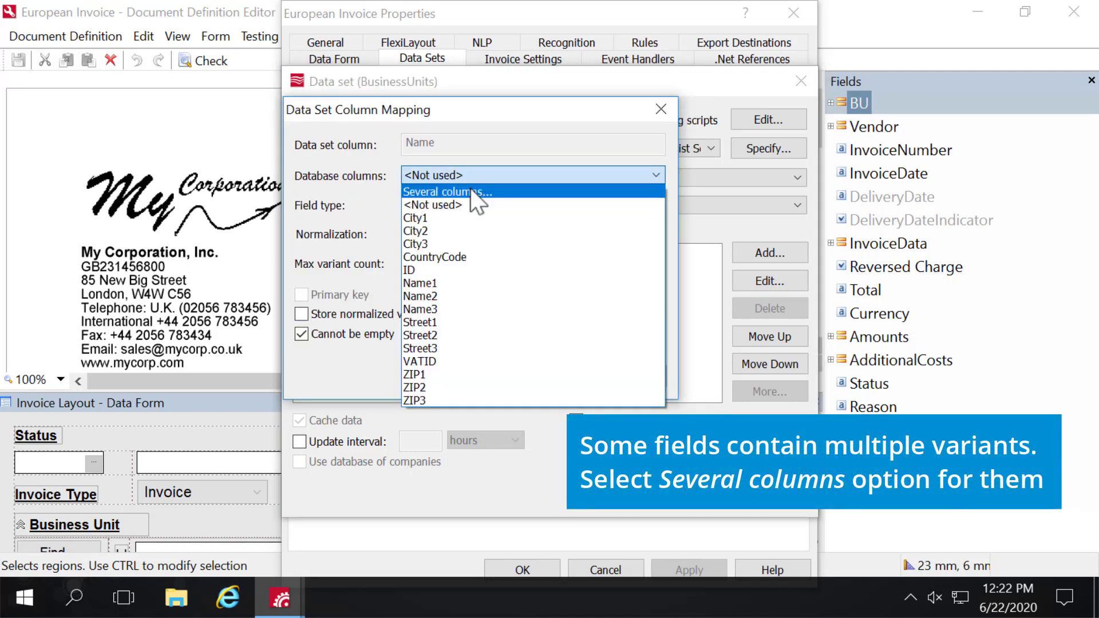
click(471, 192)
click(326, 205)
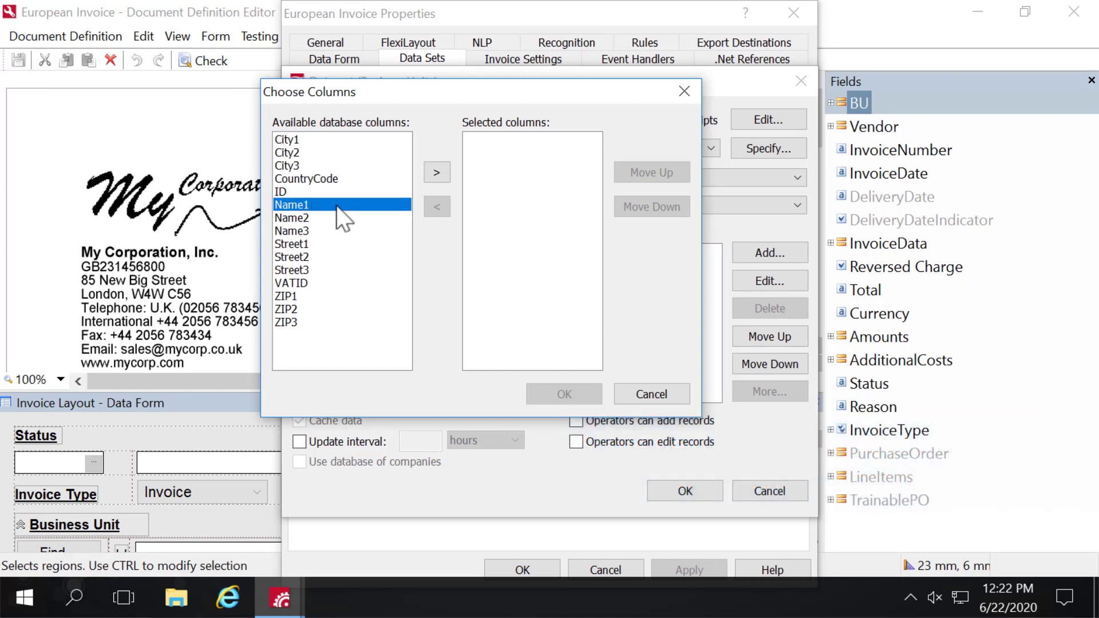
click(436, 172)
click(309, 204)
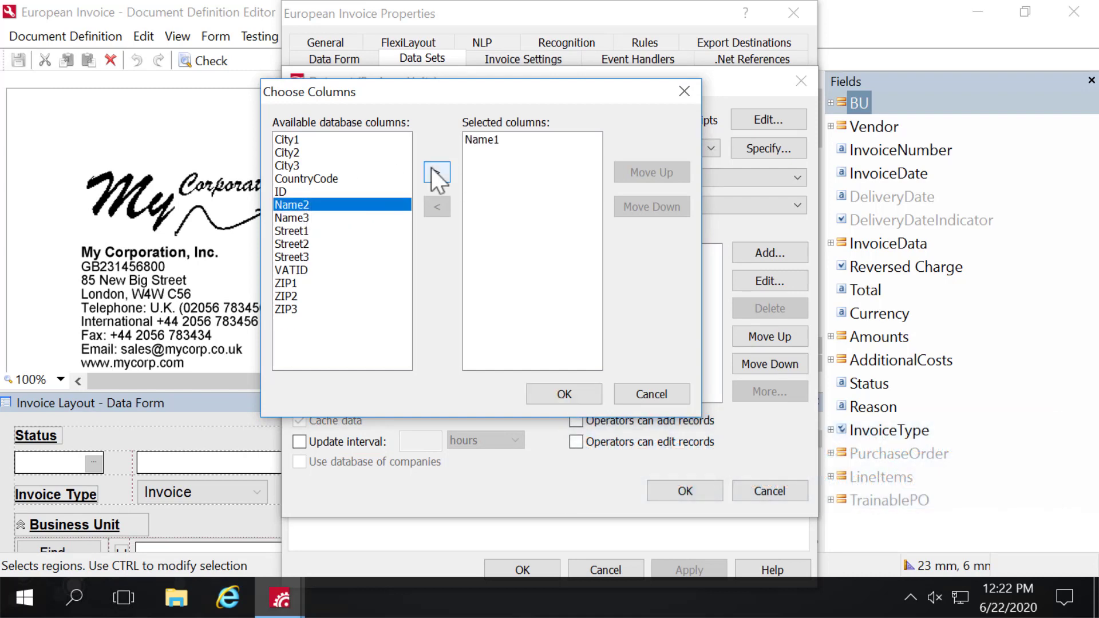
click(431, 167)
click(324, 205)
click(440, 173)
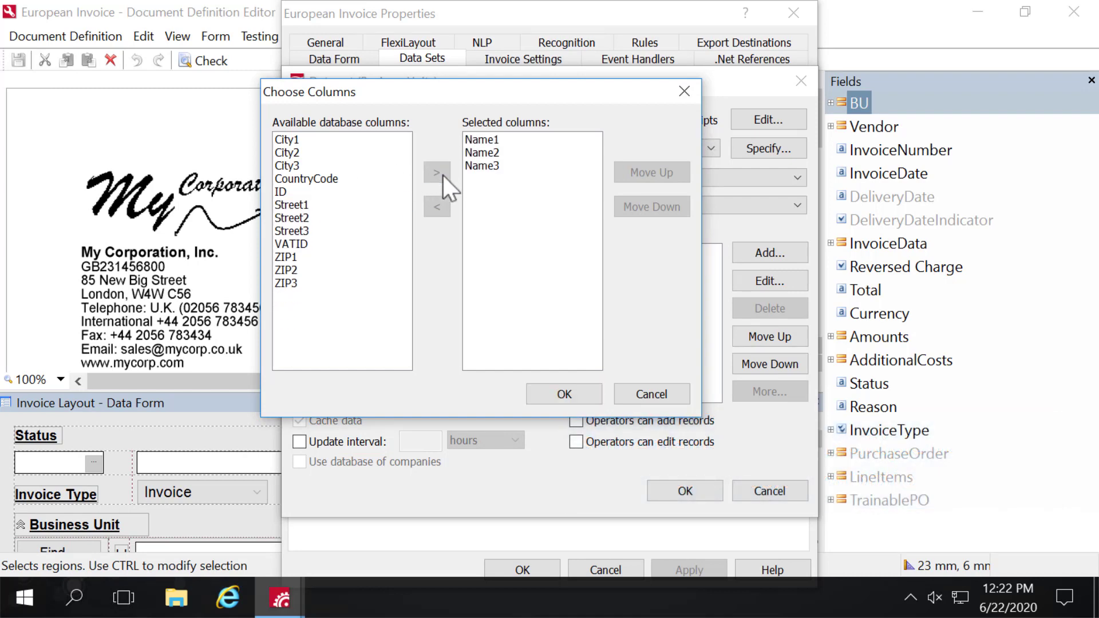
click(554, 392)
Set the max variant count of the Name column mapping to 5 and accept the mapping.
click(451, 258)
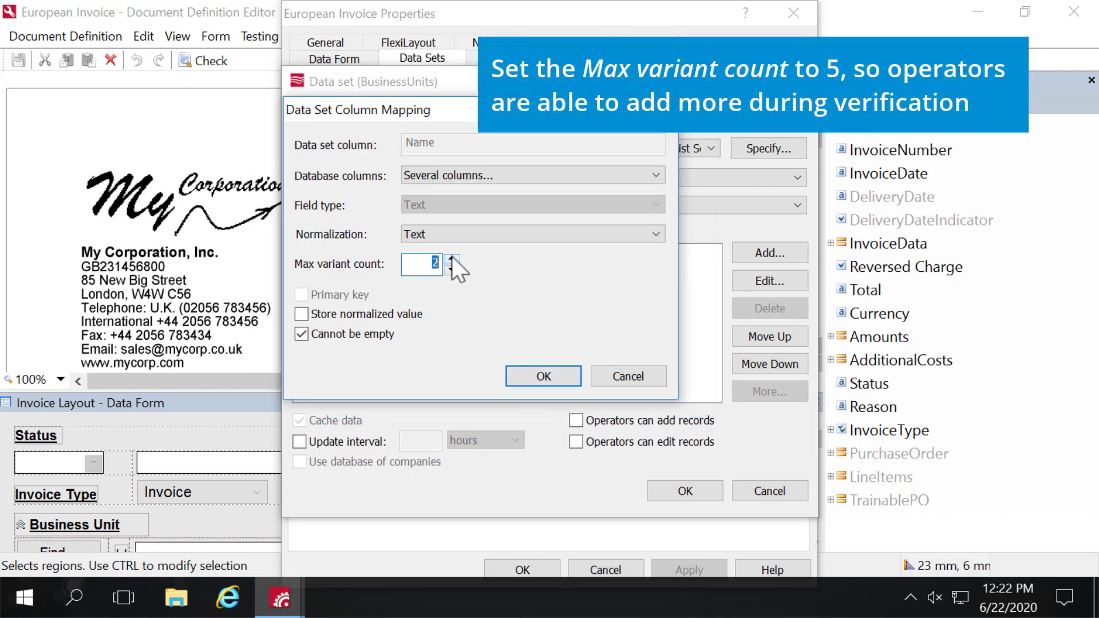
click(451, 258)
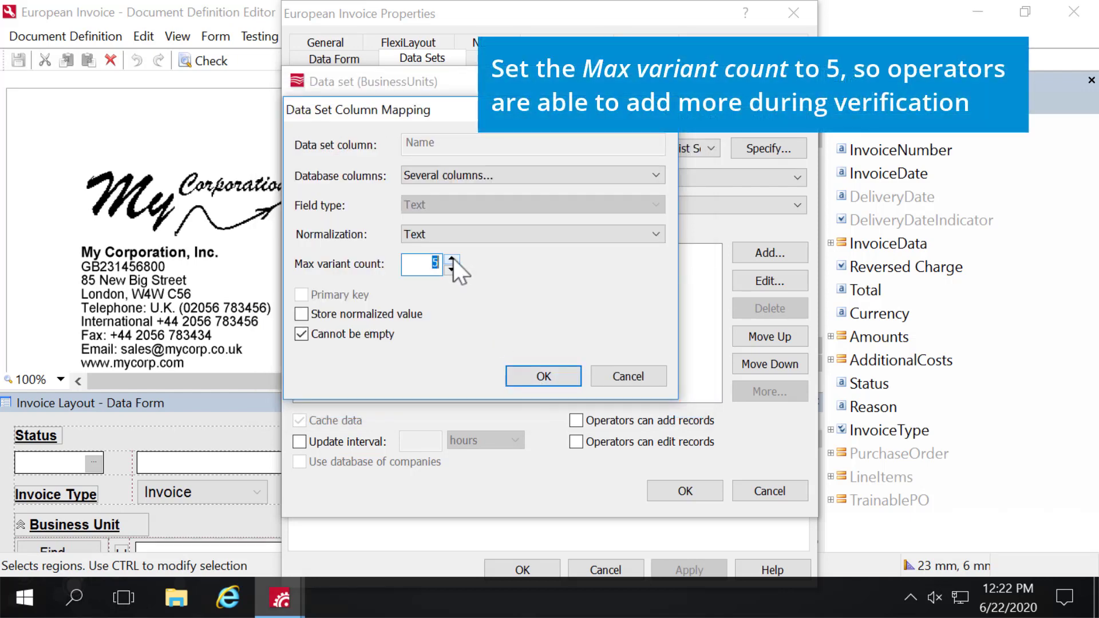
click(541, 379)
Map the Street data set column to the Street1, Street2 and Street3 database columns and raise its max variant count.
double_click(401, 333)
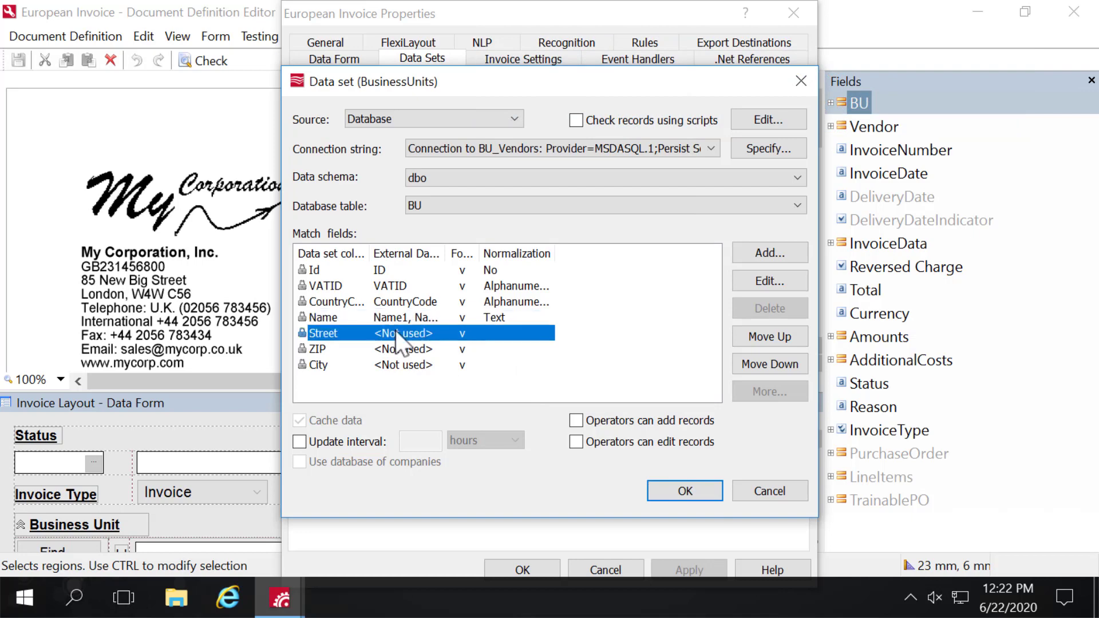
click(511, 175)
click(494, 191)
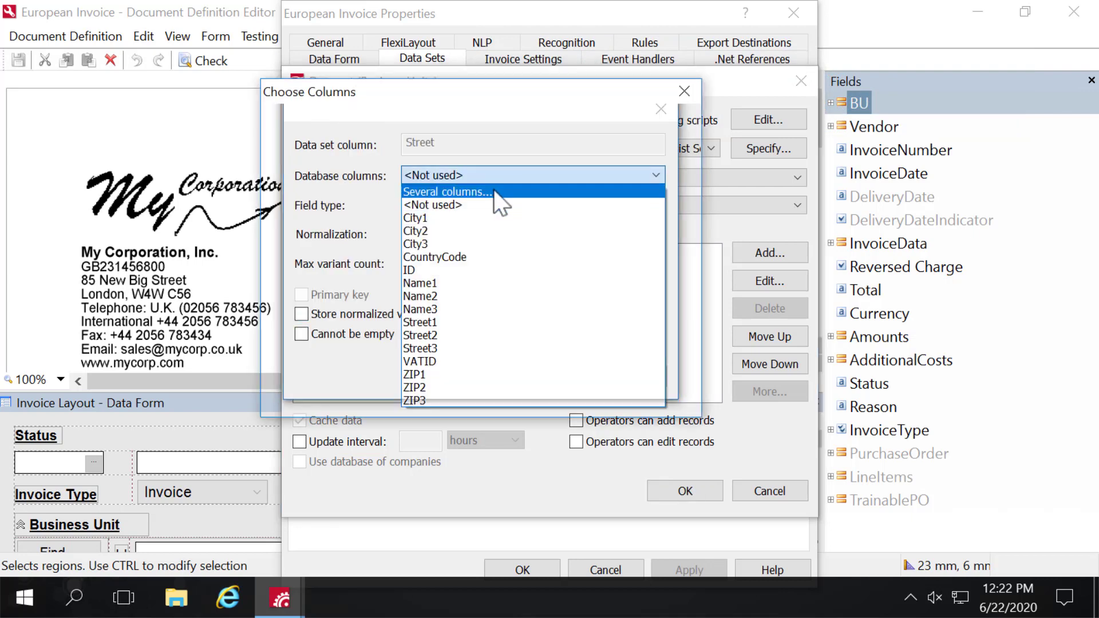
click(315, 242)
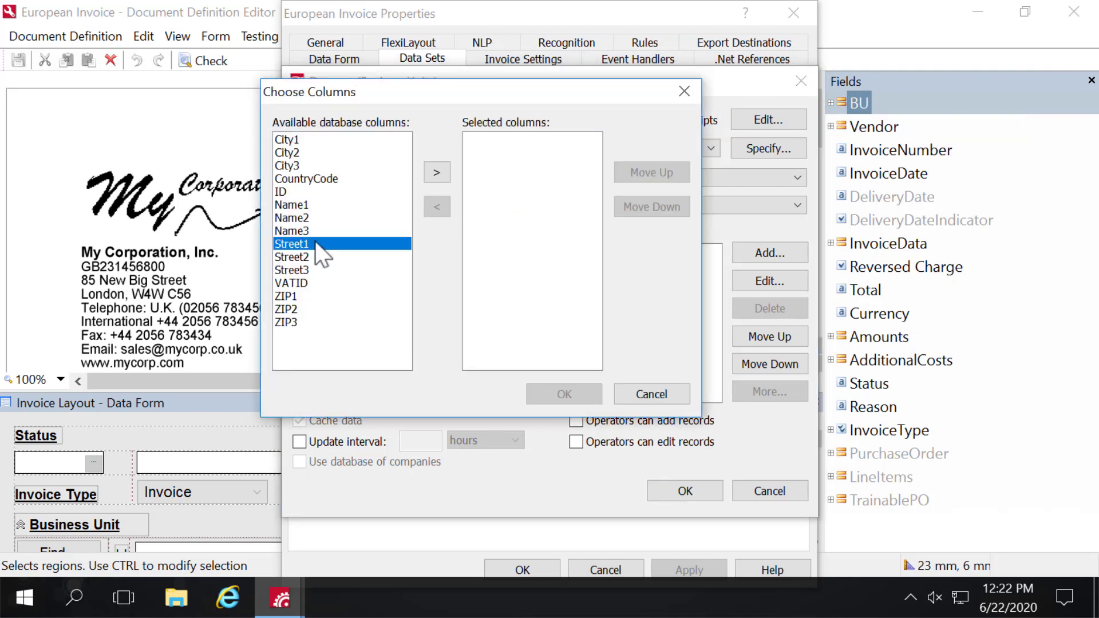
click(429, 179)
click(307, 245)
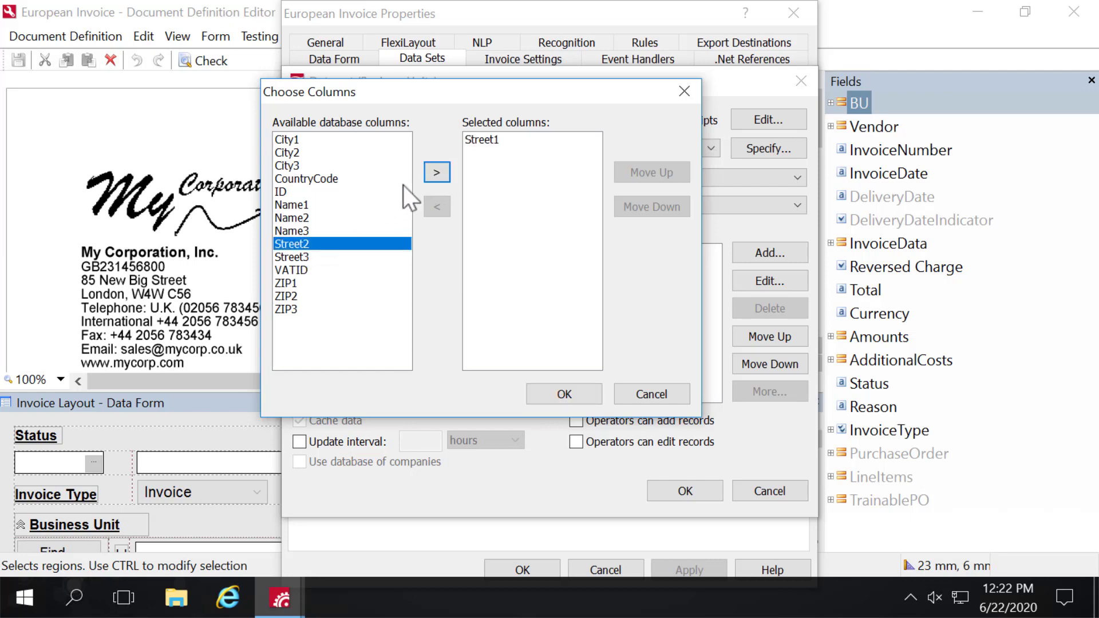
click(435, 173)
click(304, 245)
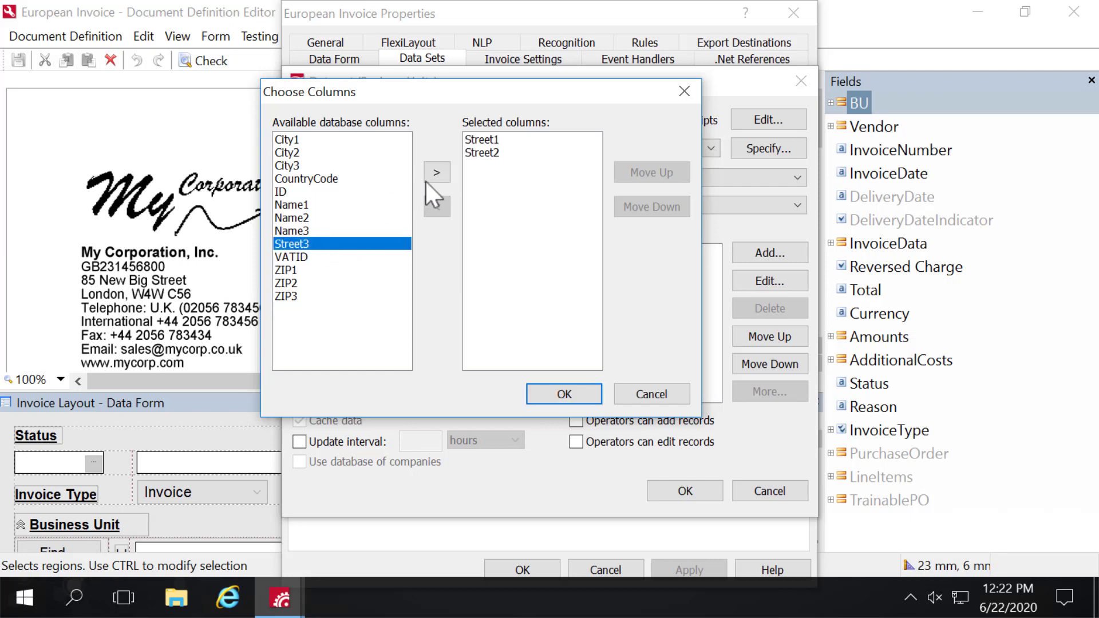
click(427, 178)
click(559, 394)
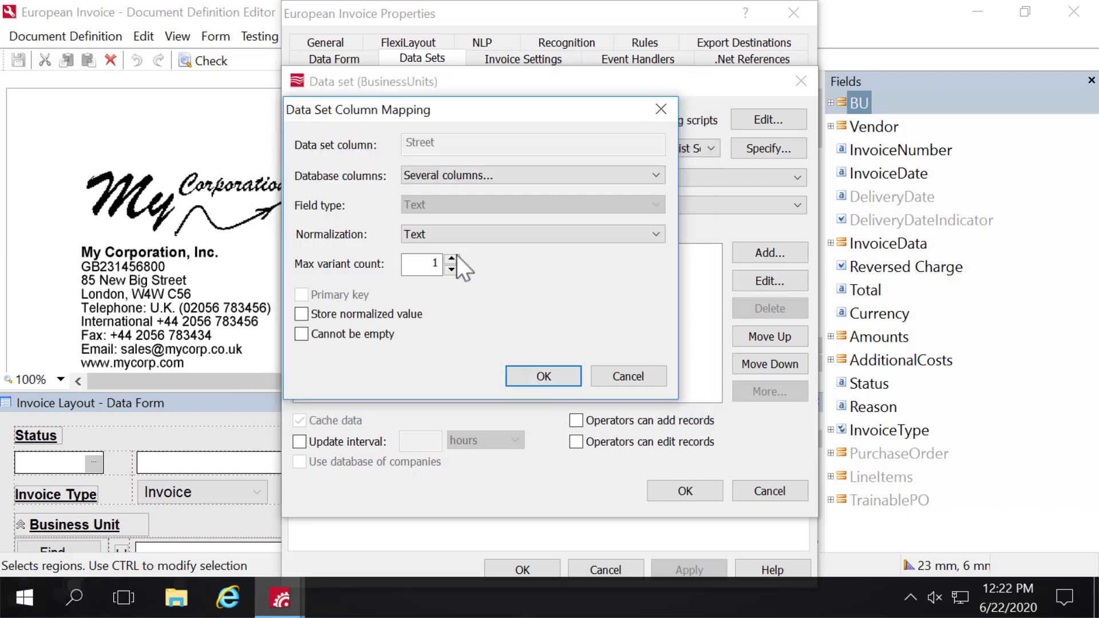
click(452, 258)
click(538, 376)
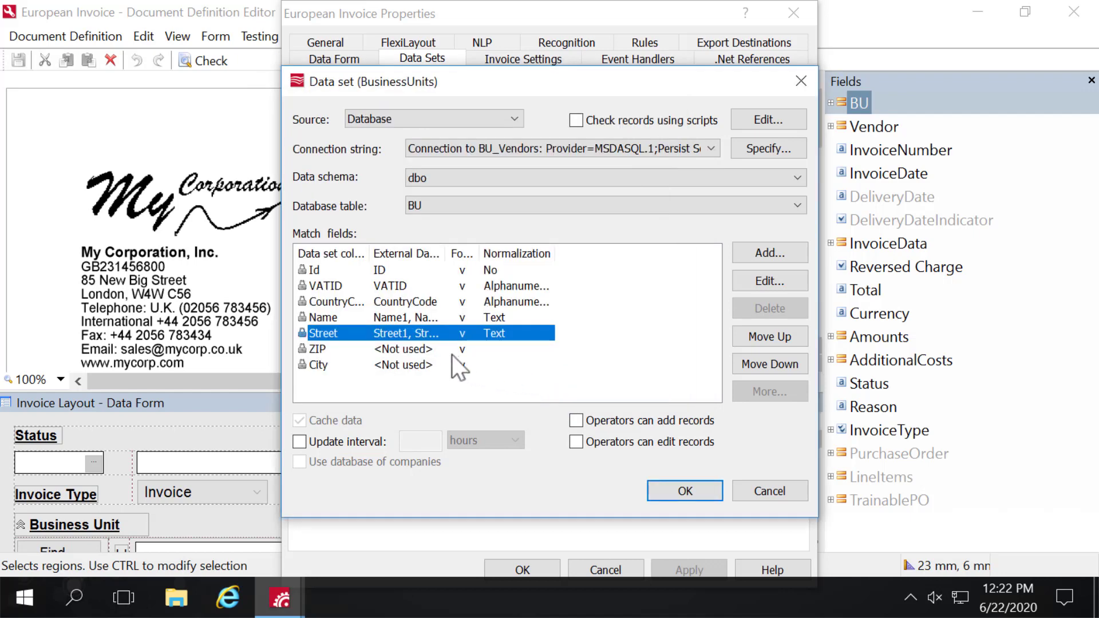
Map the ZIP data set column to the ZIP1, ZIP2 and ZIP3 database columns, keeping its other mapping options at their defaults.
double_click(425, 348)
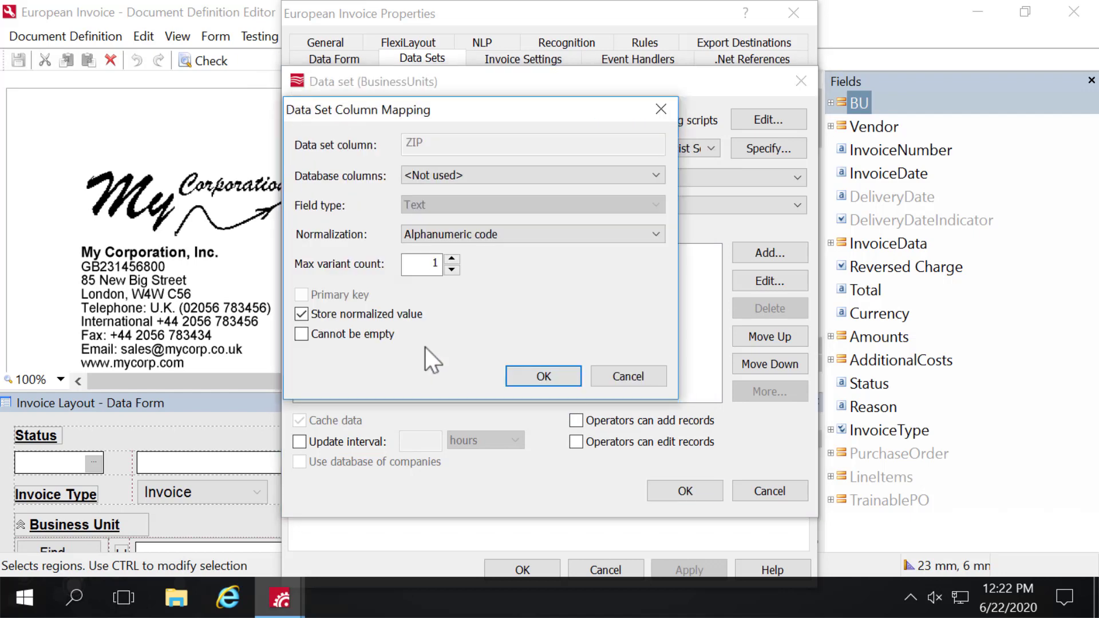
click(475, 178)
click(468, 193)
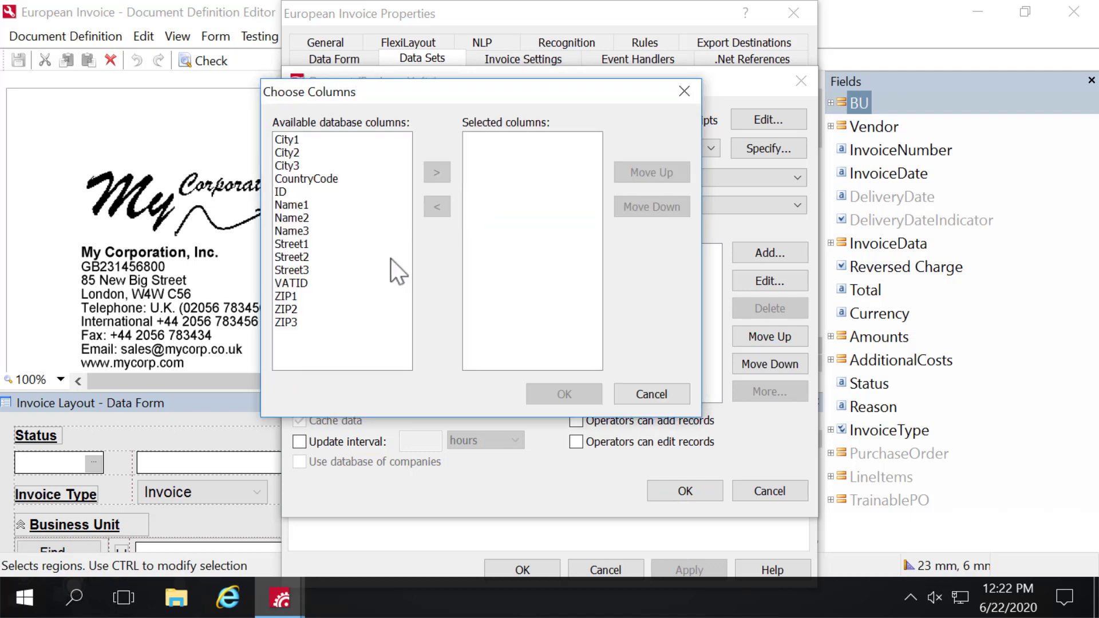
click(289, 296)
click(437, 172)
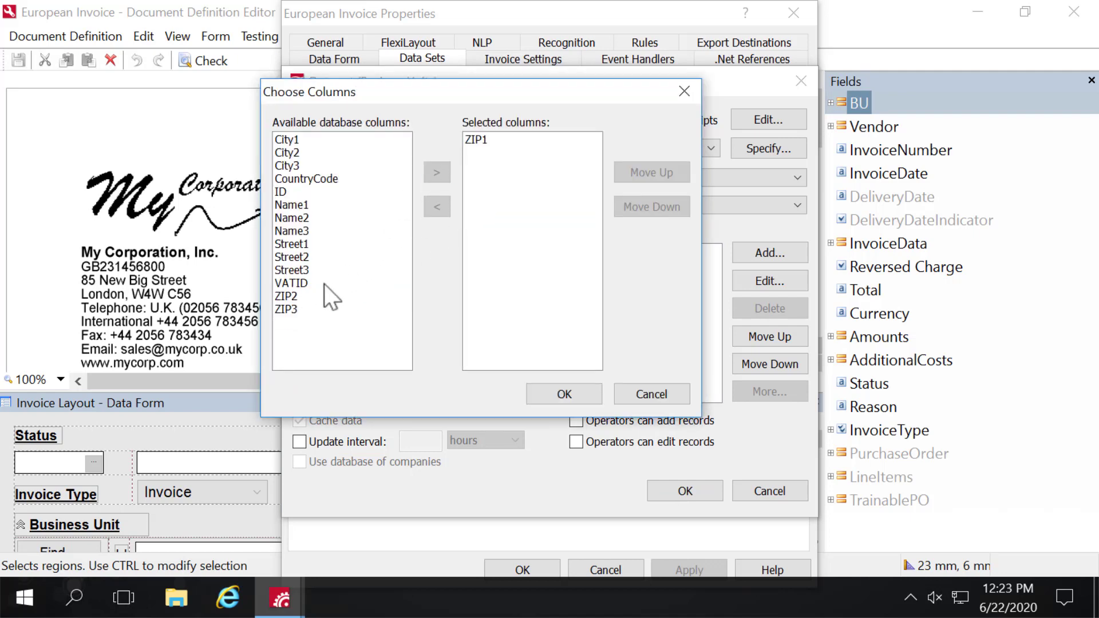
click(303, 295)
click(435, 173)
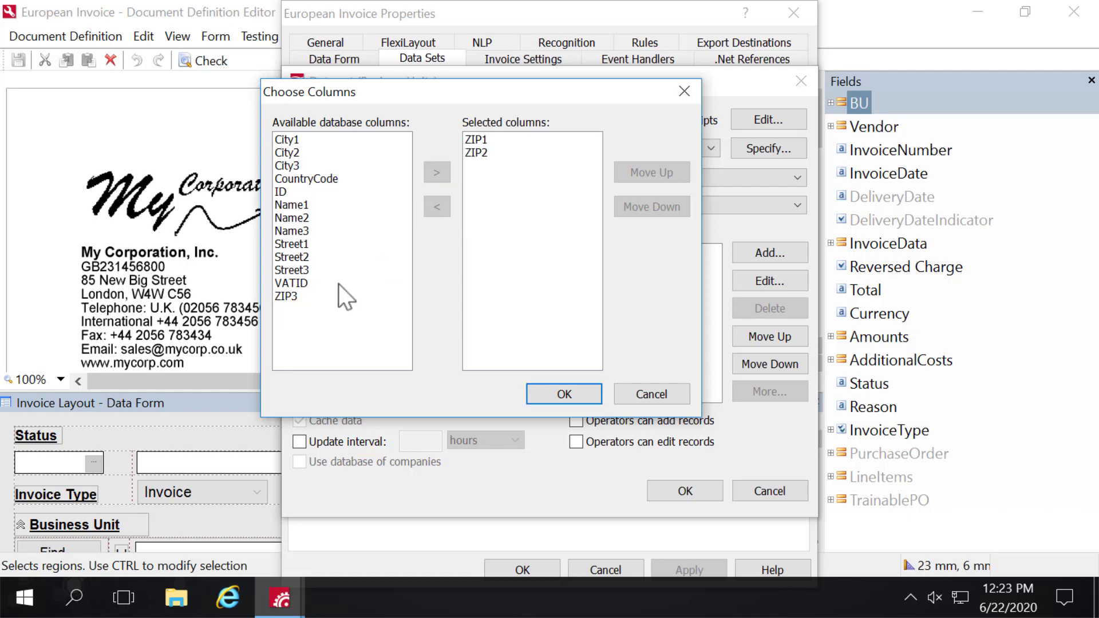
click(303, 297)
click(436, 172)
click(565, 395)
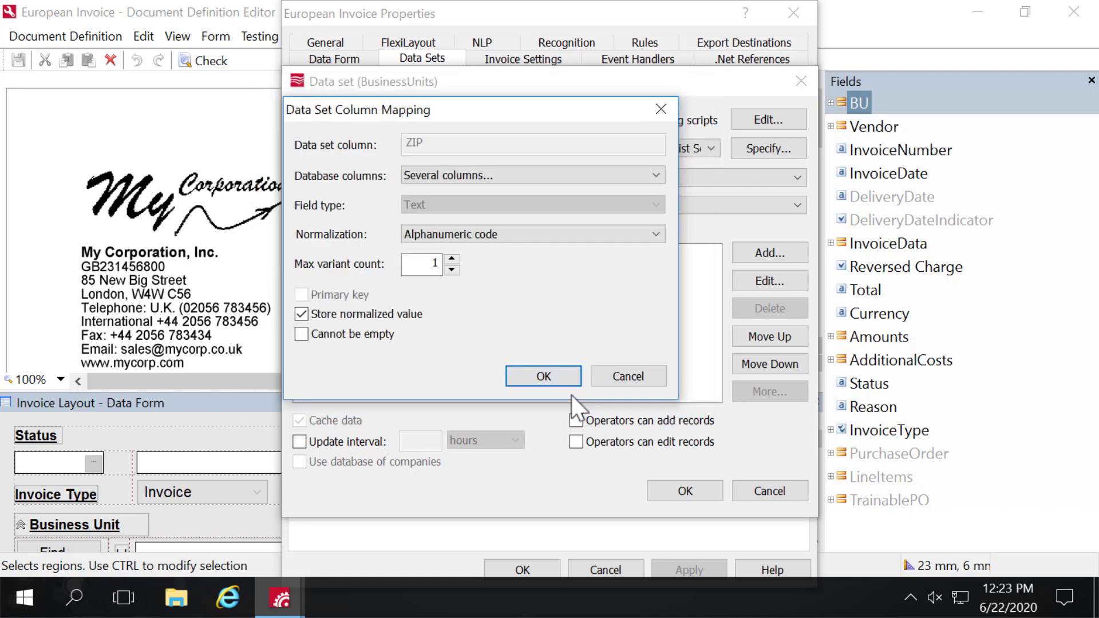
click(558, 379)
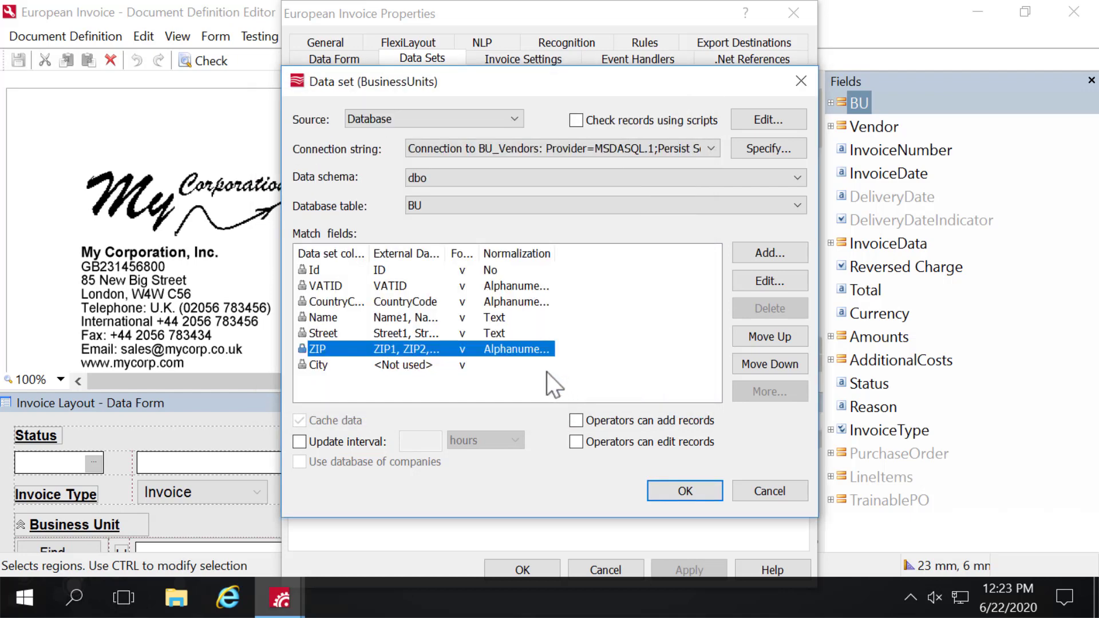
Map the City data set column to the City1, City2 and City3 database columns with its default mapping options.
double_click(380, 364)
click(475, 174)
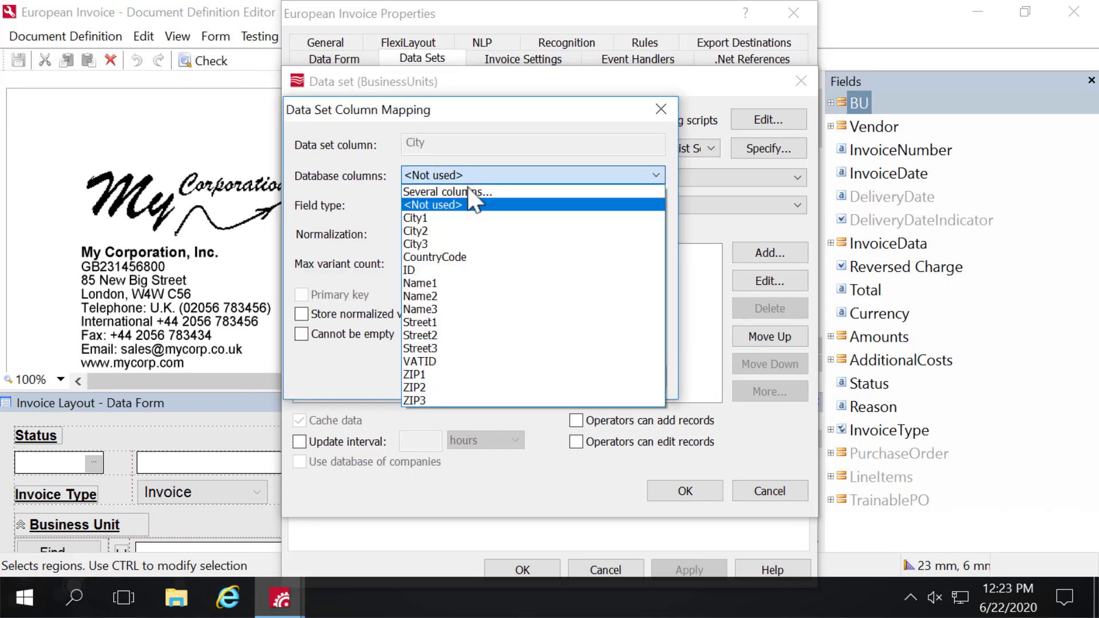
click(474, 191)
click(304, 139)
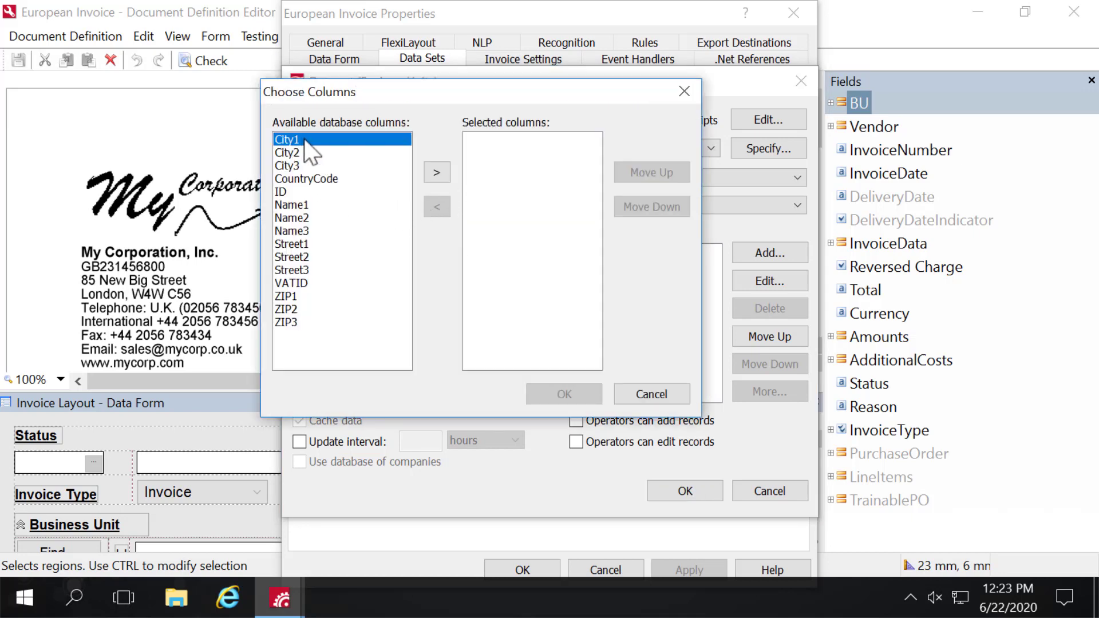
click(437, 172)
click(307, 140)
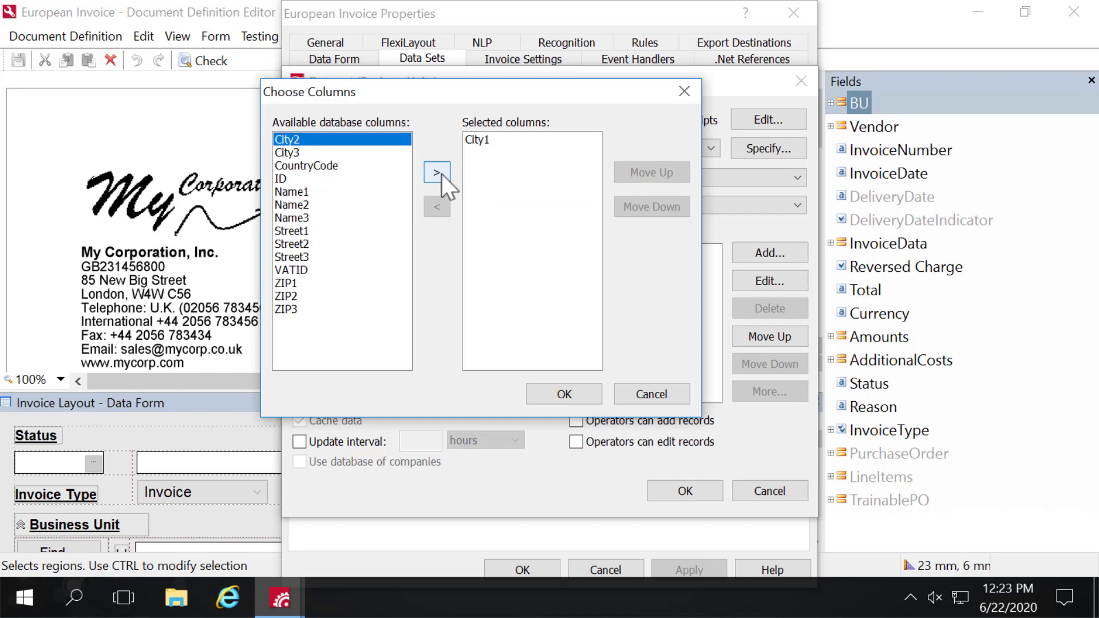
click(436, 172)
click(304, 140)
click(437, 172)
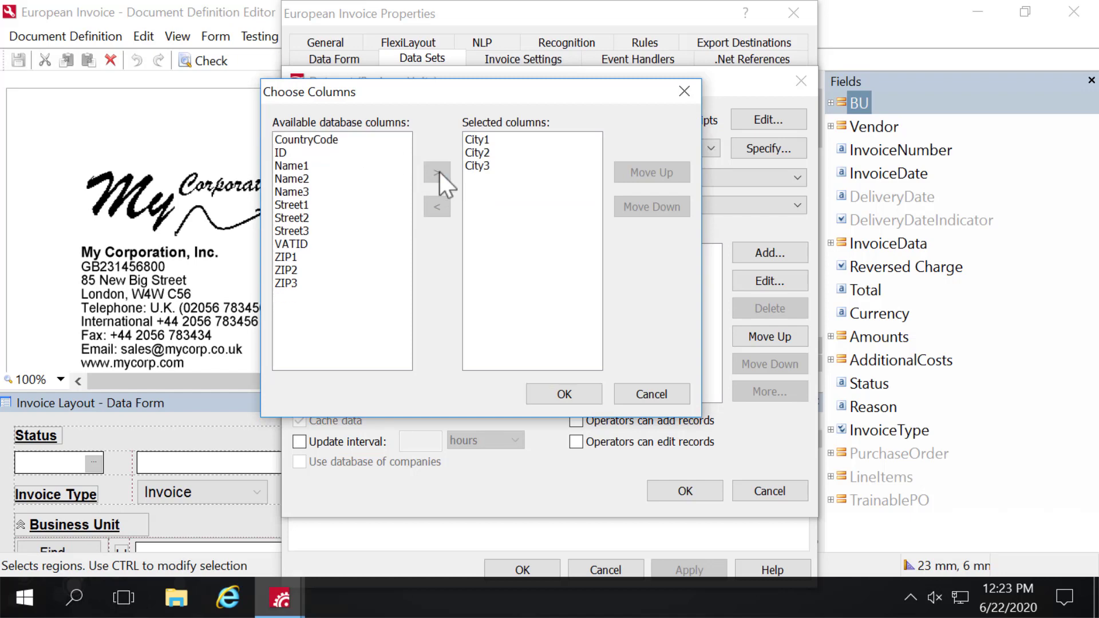
click(566, 390)
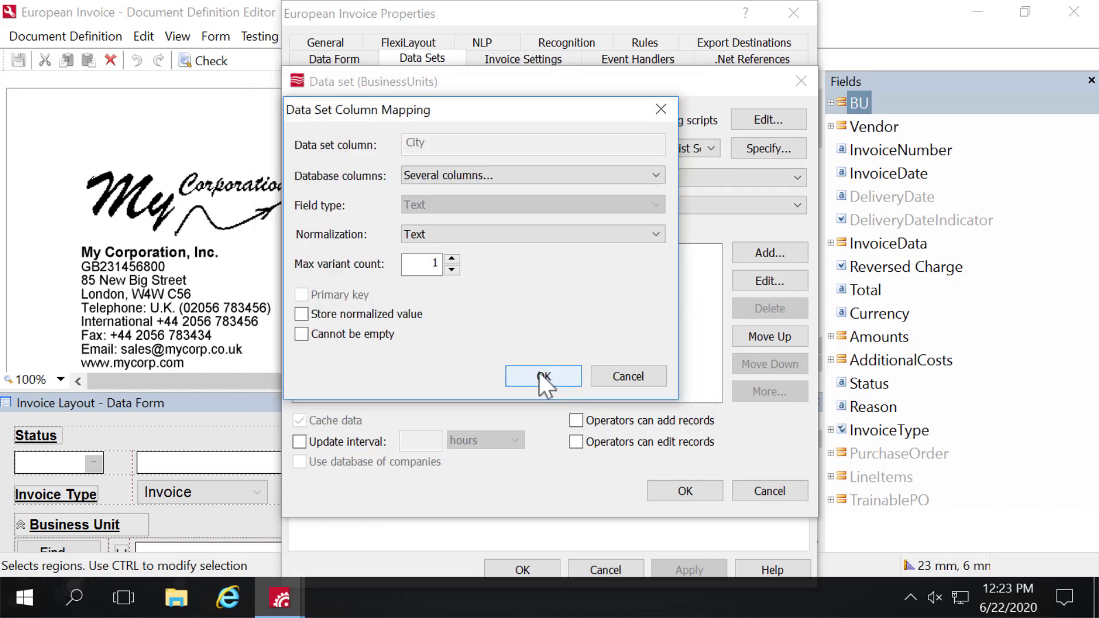
click(543, 376)
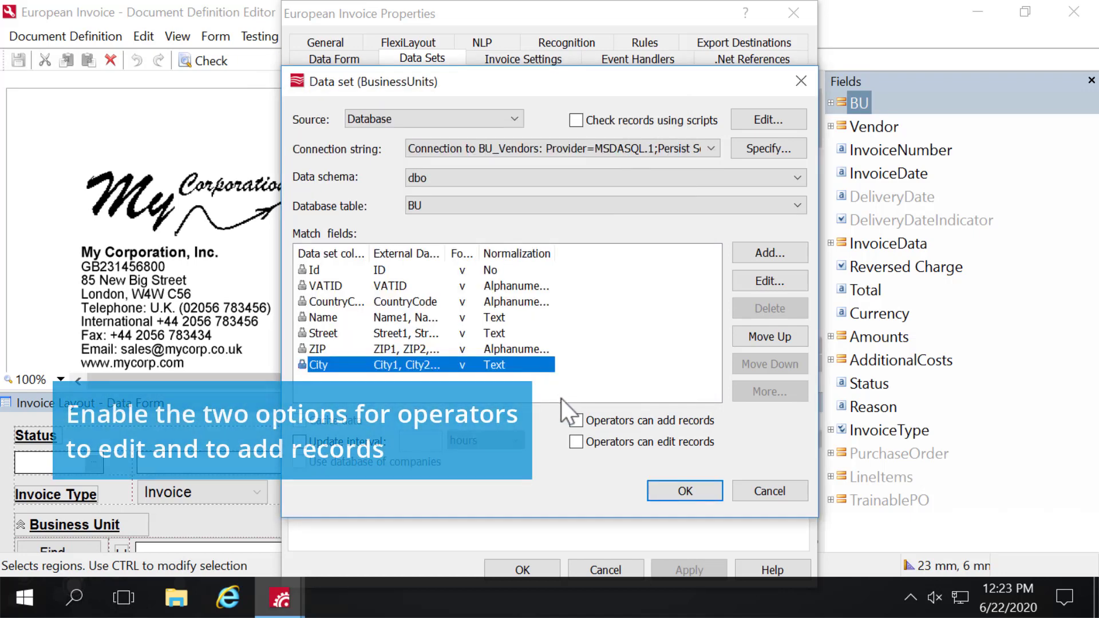
Allow operators to add and edit records in the BusinessUnits data set and save its setup.
click(576, 420)
click(575, 441)
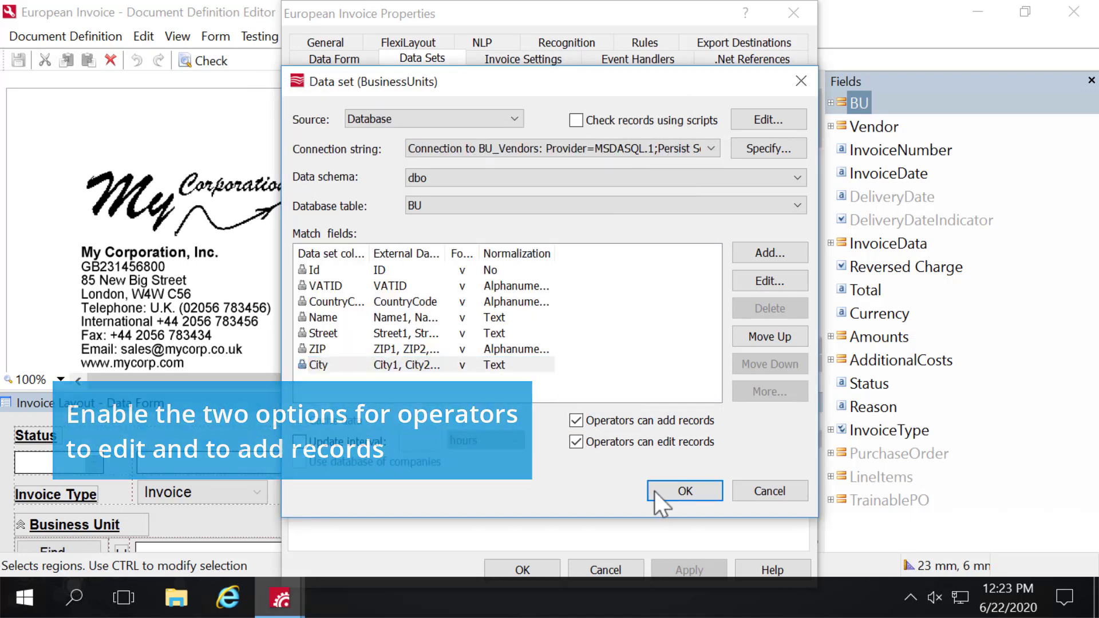
click(680, 490)
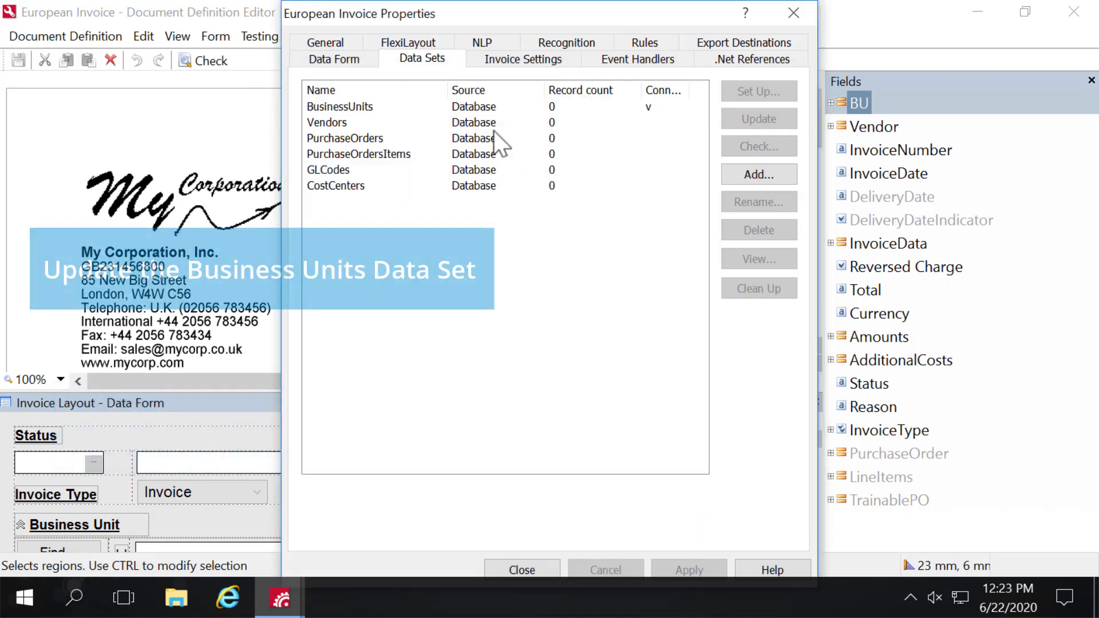
Update the records of the BusinessUnits data set from the database.
click(483, 109)
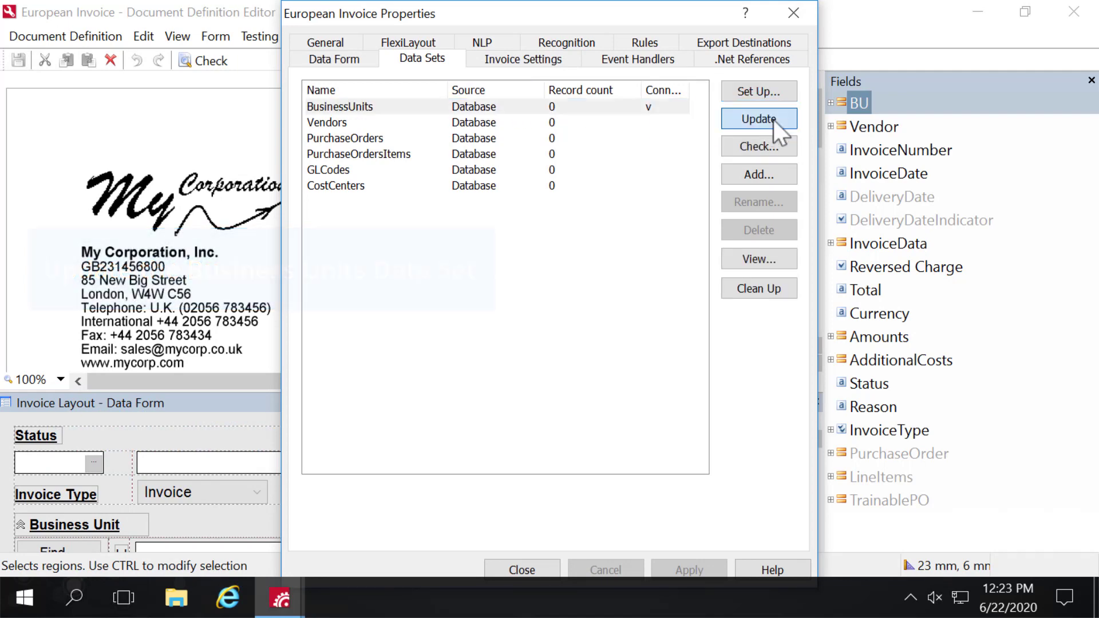
click(774, 119)
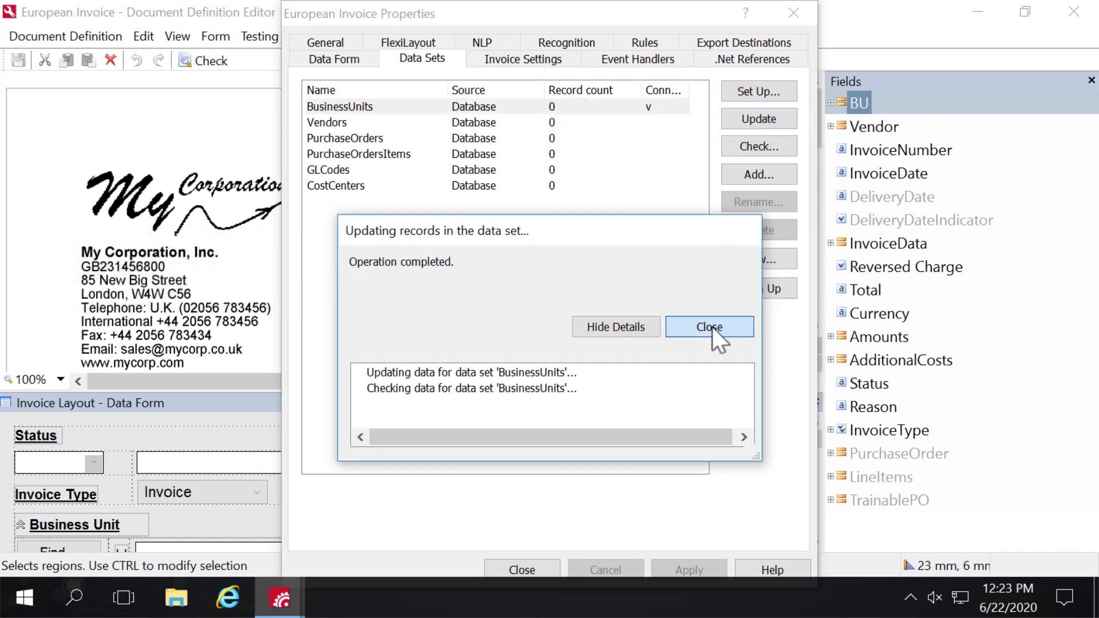
click(712, 327)
Set up the Vendors data set with the Connection to BU_Vendors connection string, the dbo data schema and the Vendor database table.
click(383, 119)
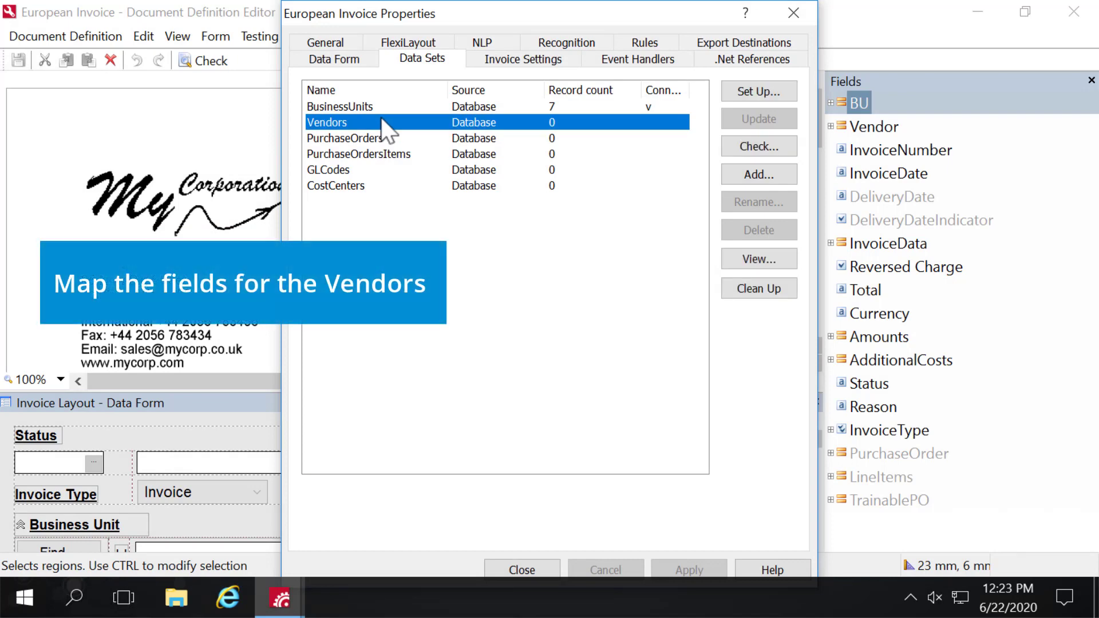
click(755, 91)
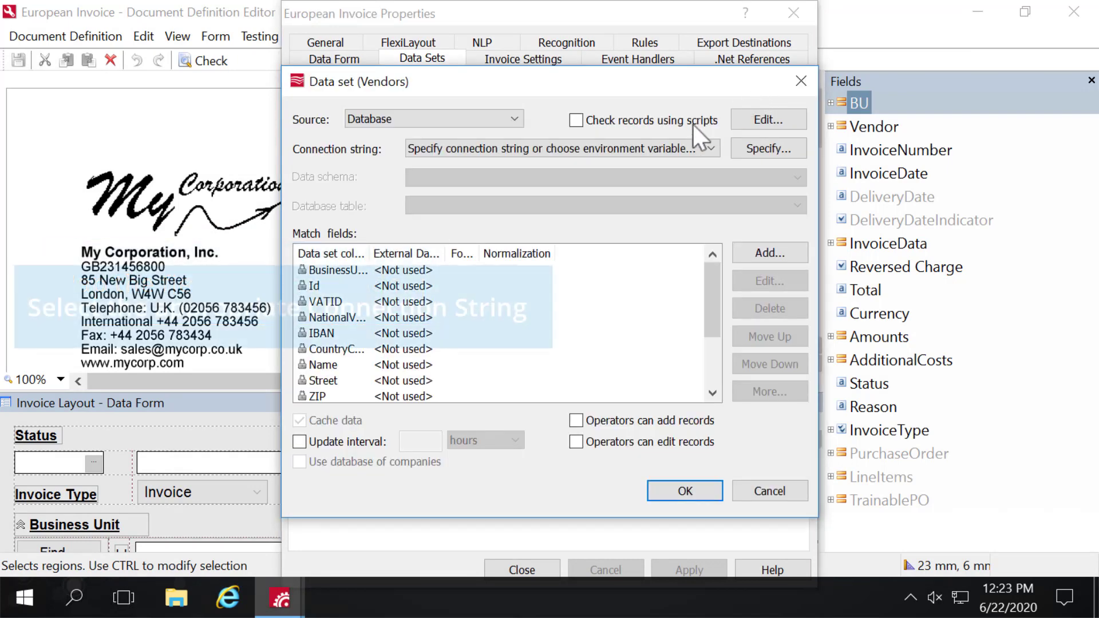
click(604, 150)
click(585, 178)
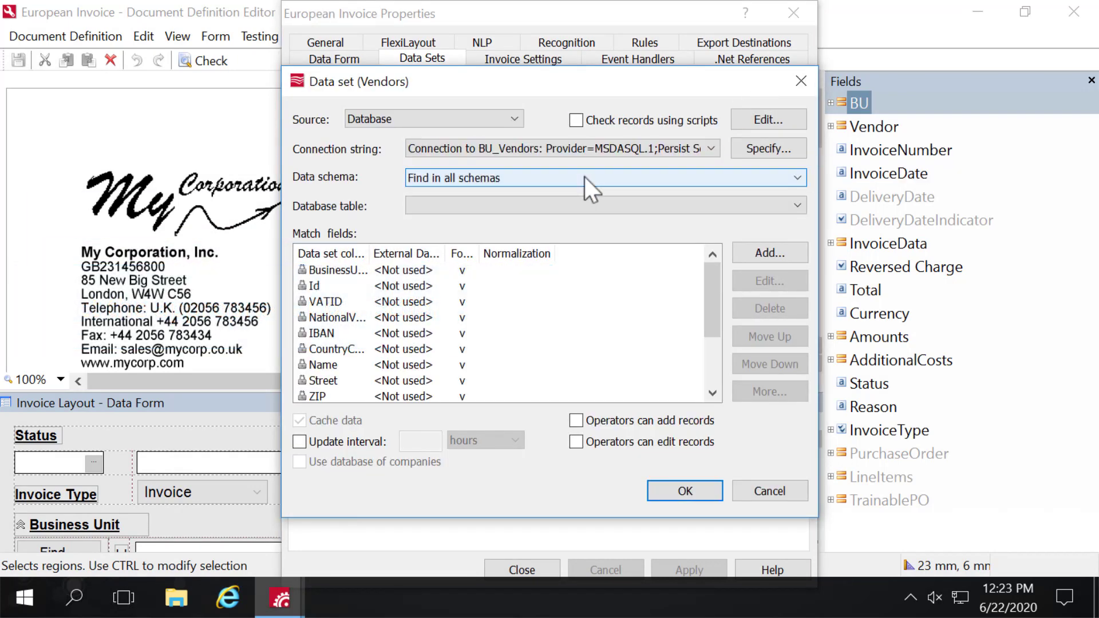
click(585, 177)
click(465, 189)
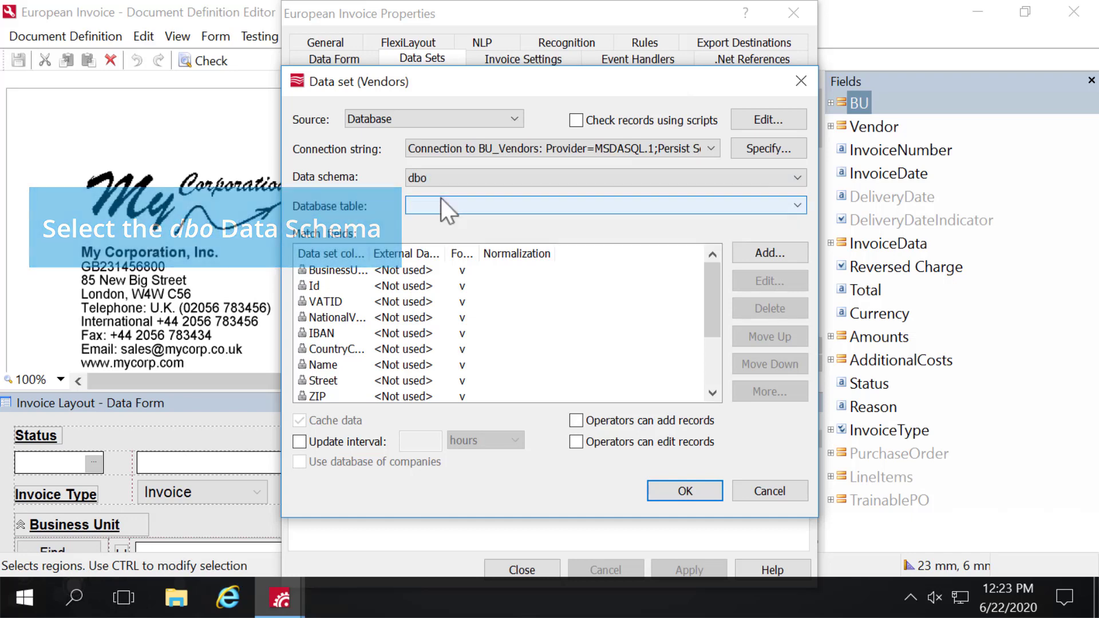
click(461, 213)
click(444, 261)
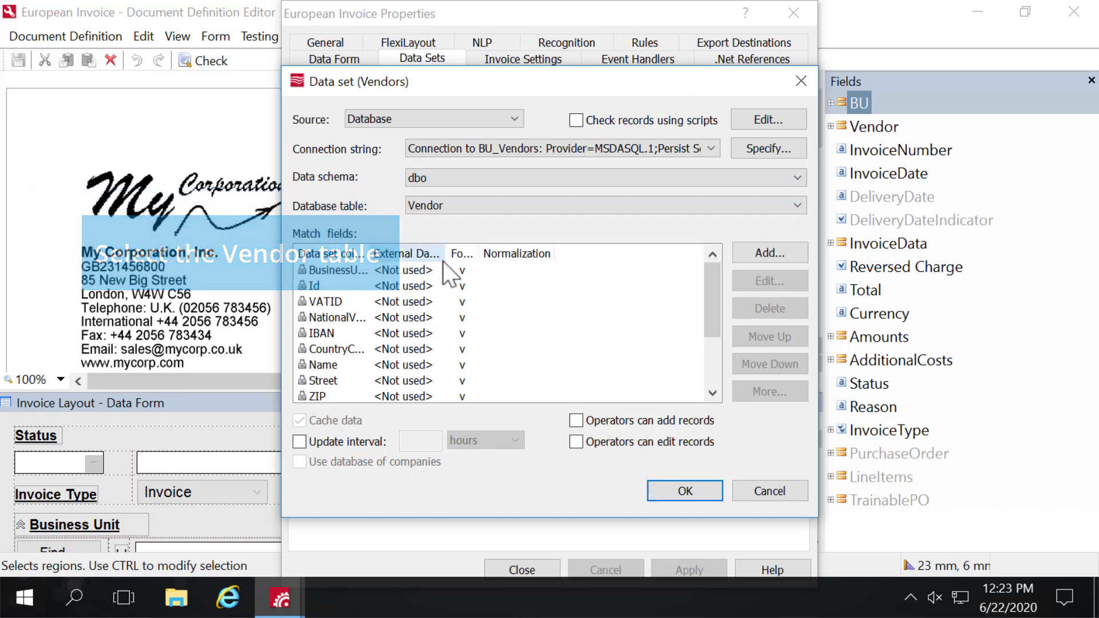
Leave the Vendors data set's BusinessUnitId column not used and map its Id column to the ID database column.
double_click(370, 269)
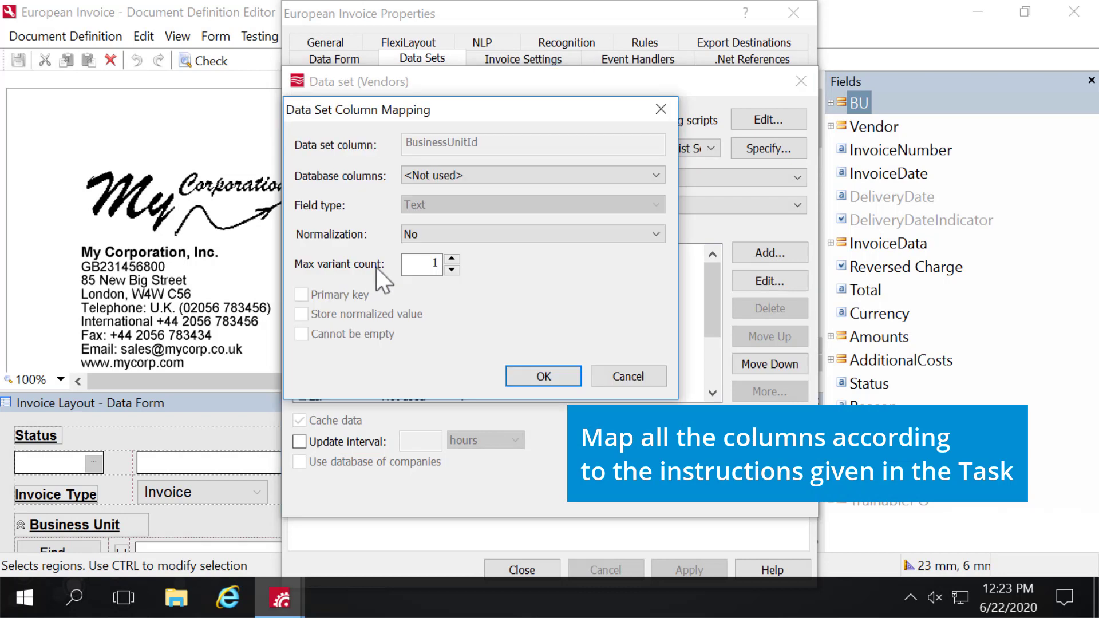
click(555, 376)
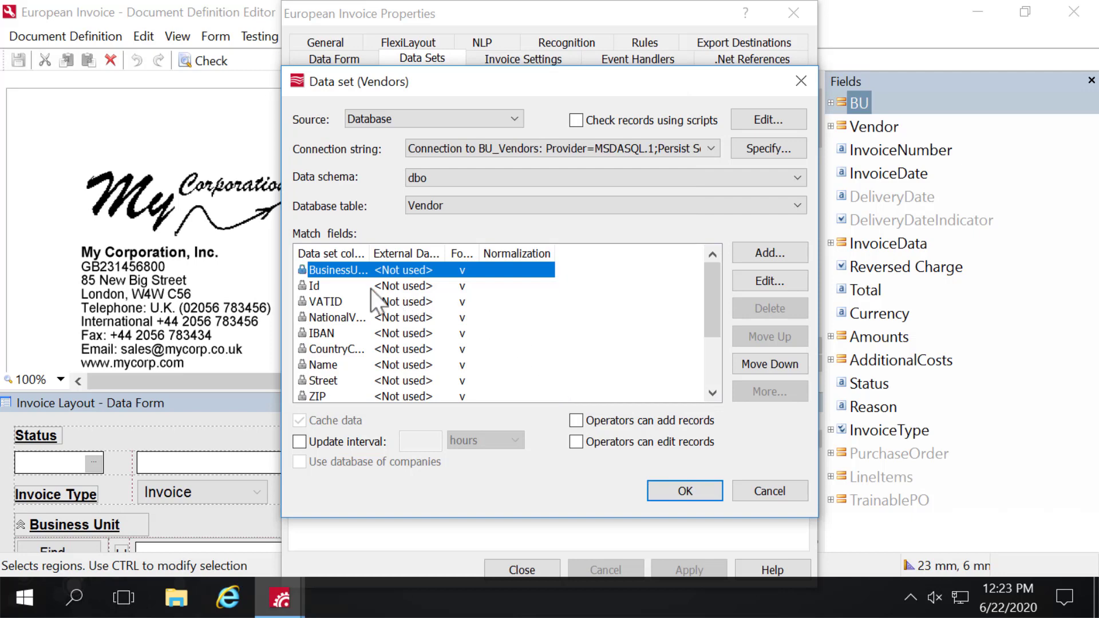
double_click(348, 286)
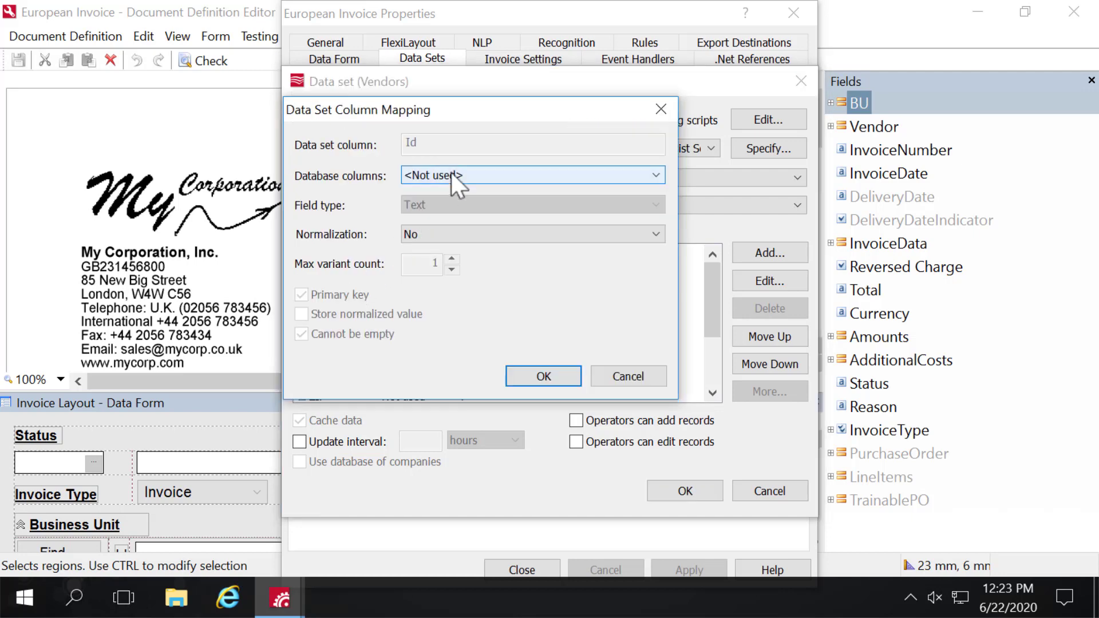
click(454, 174)
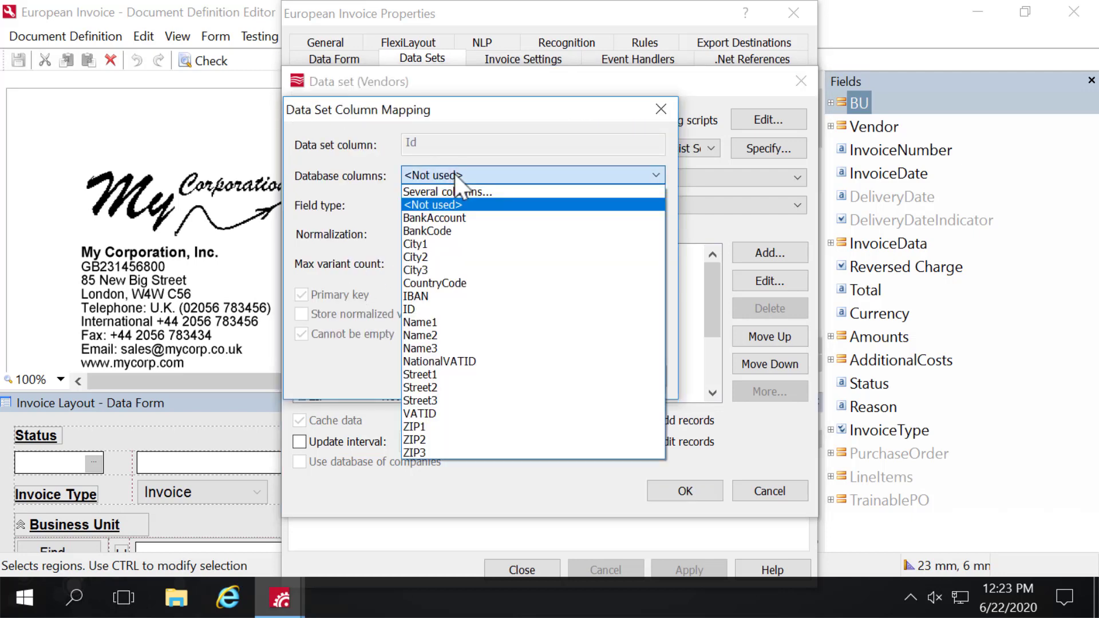
click(435, 309)
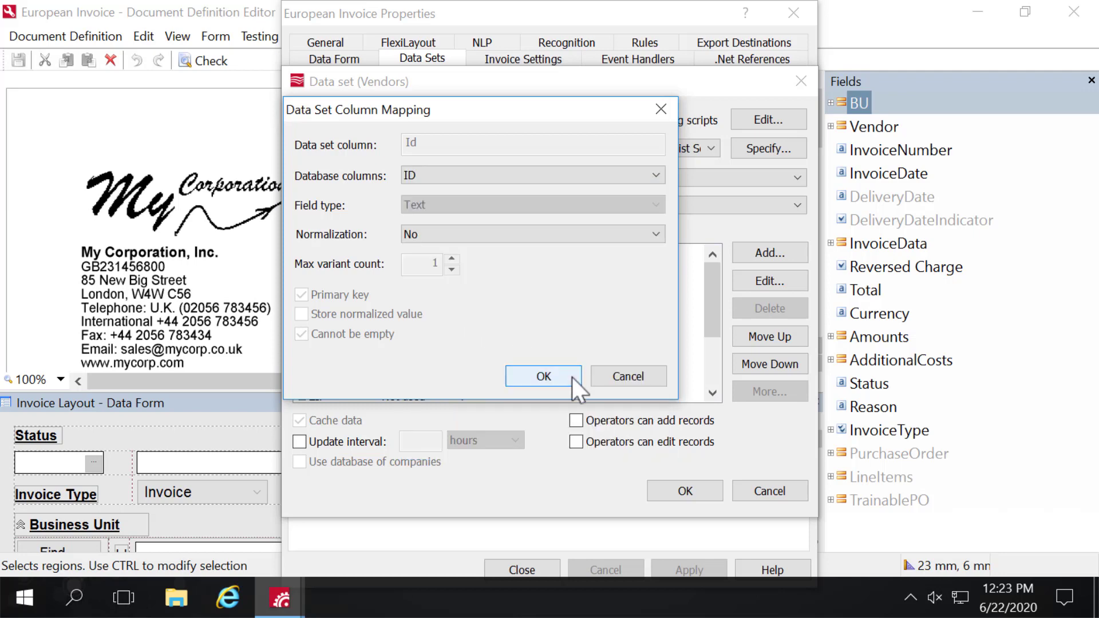
click(552, 376)
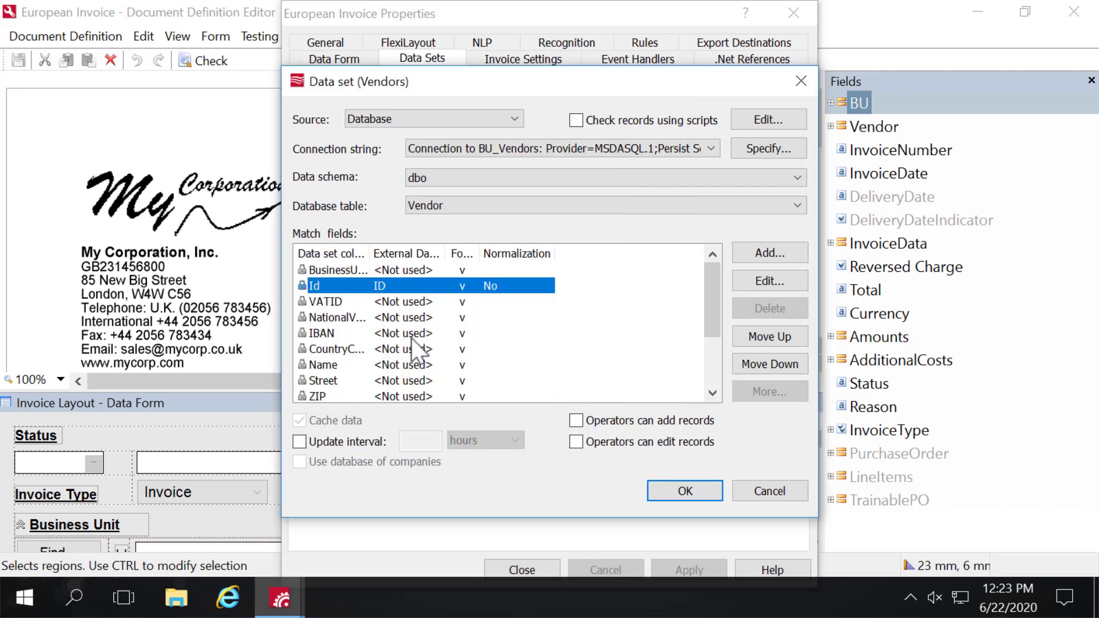
Map the VATID and NationalVATID data set columns to the database columns of the same names, keeping the default mapping options.
double_click(351, 301)
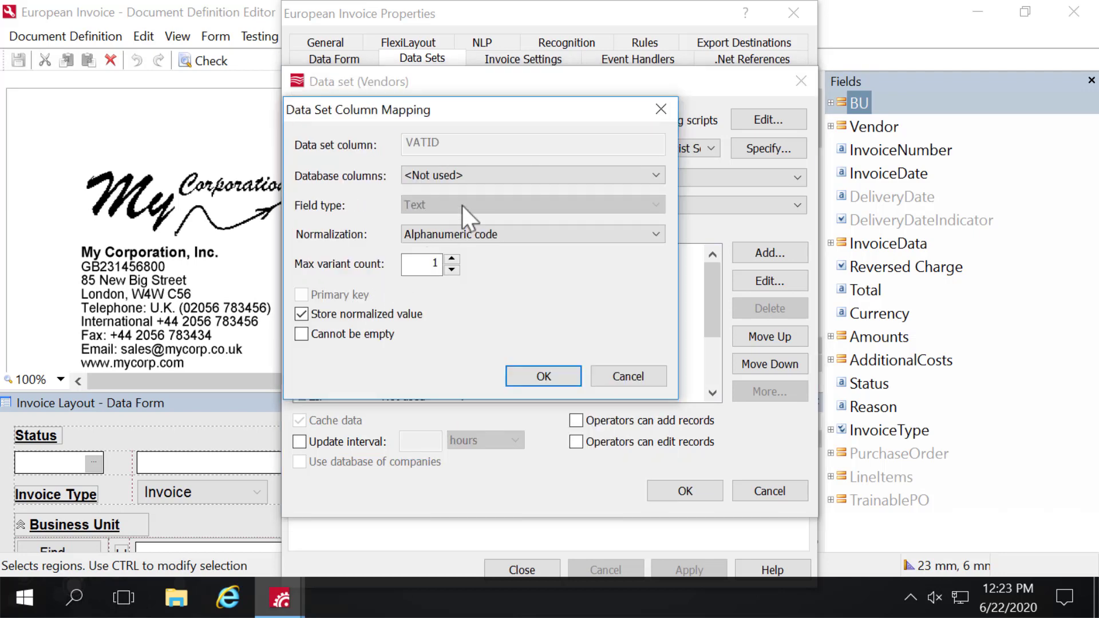
click(469, 173)
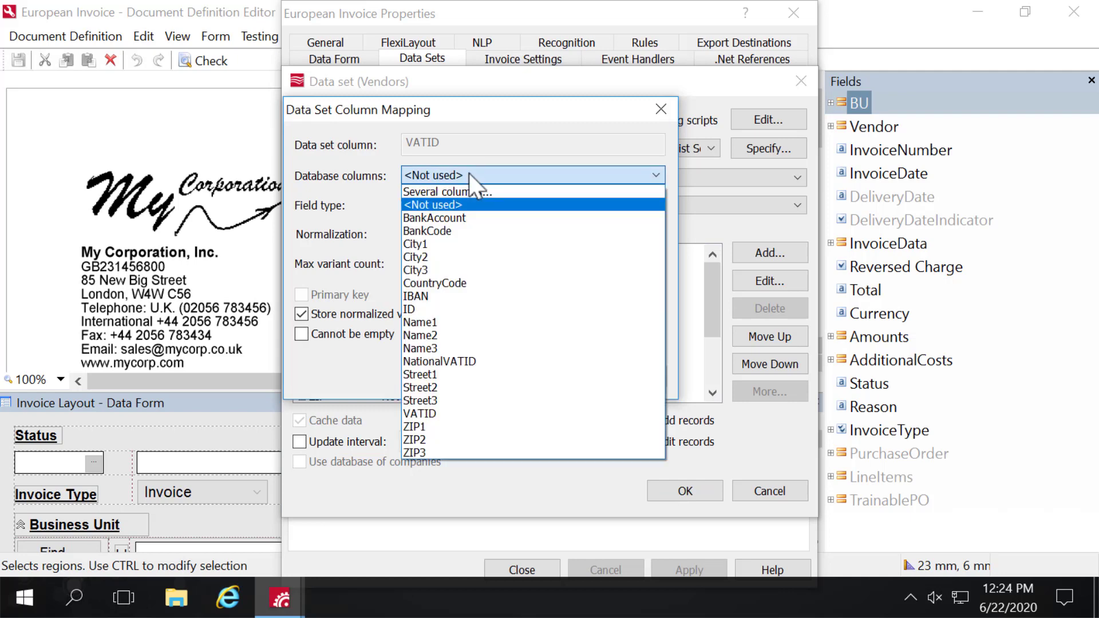
click(431, 414)
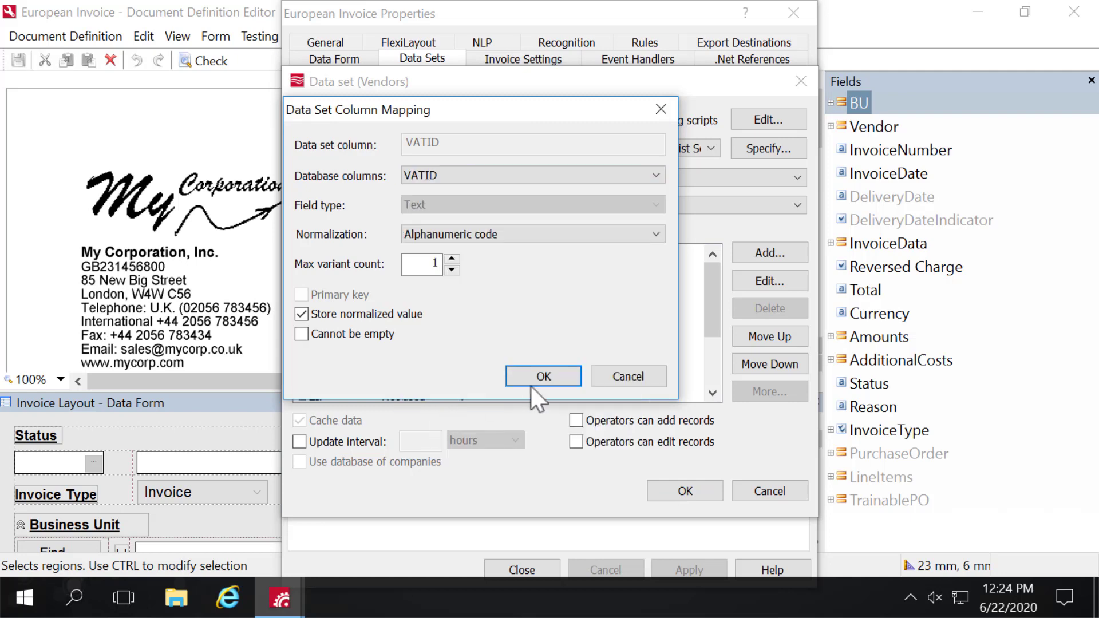
click(563, 376)
double_click(372, 318)
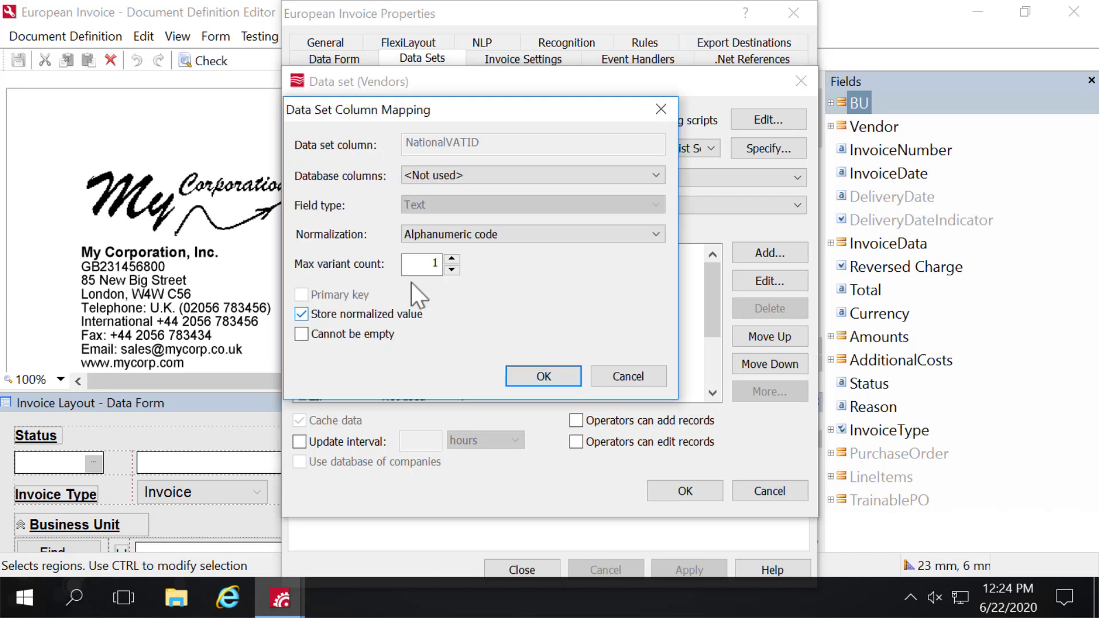
click(517, 175)
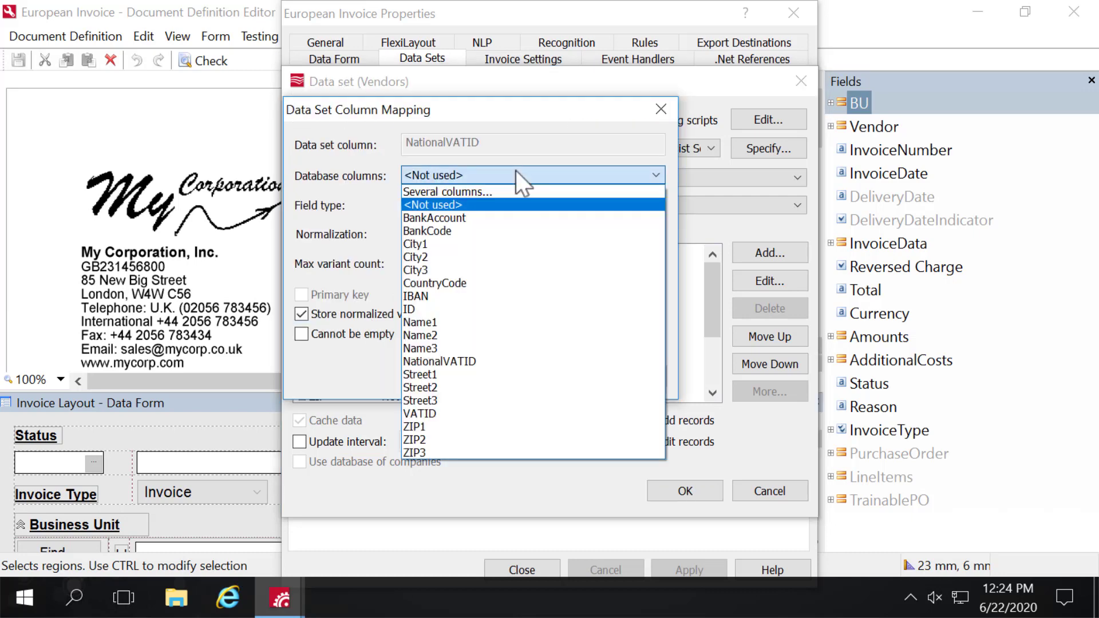
click(458, 363)
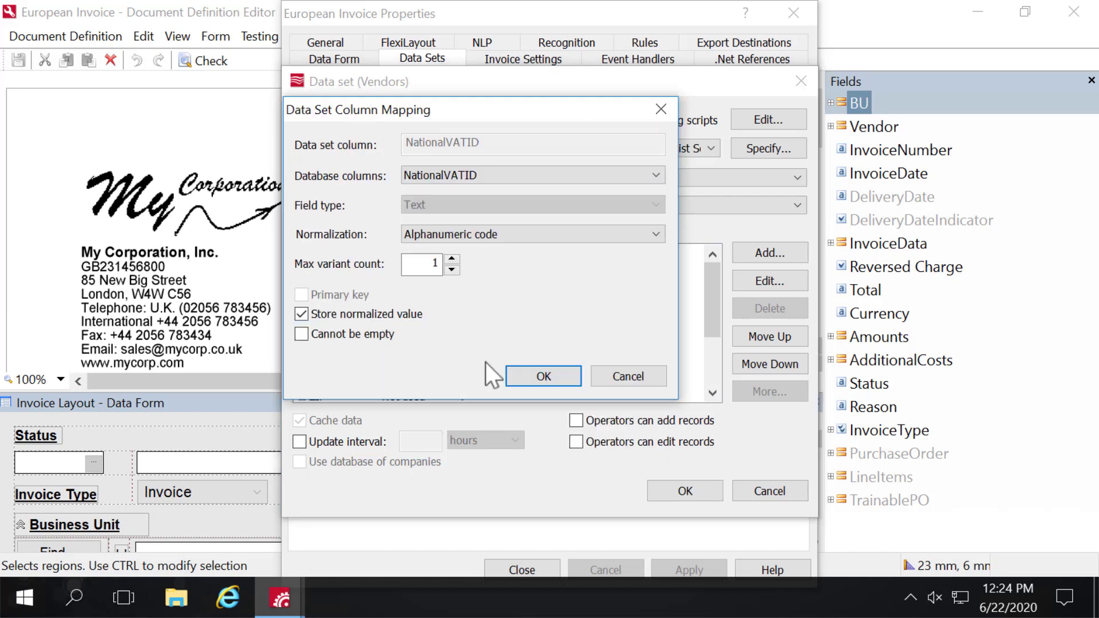
click(527, 378)
Map the IBAN and CountryCode data set columns to the IBAN and CountryCode database columns with their default options.
double_click(351, 333)
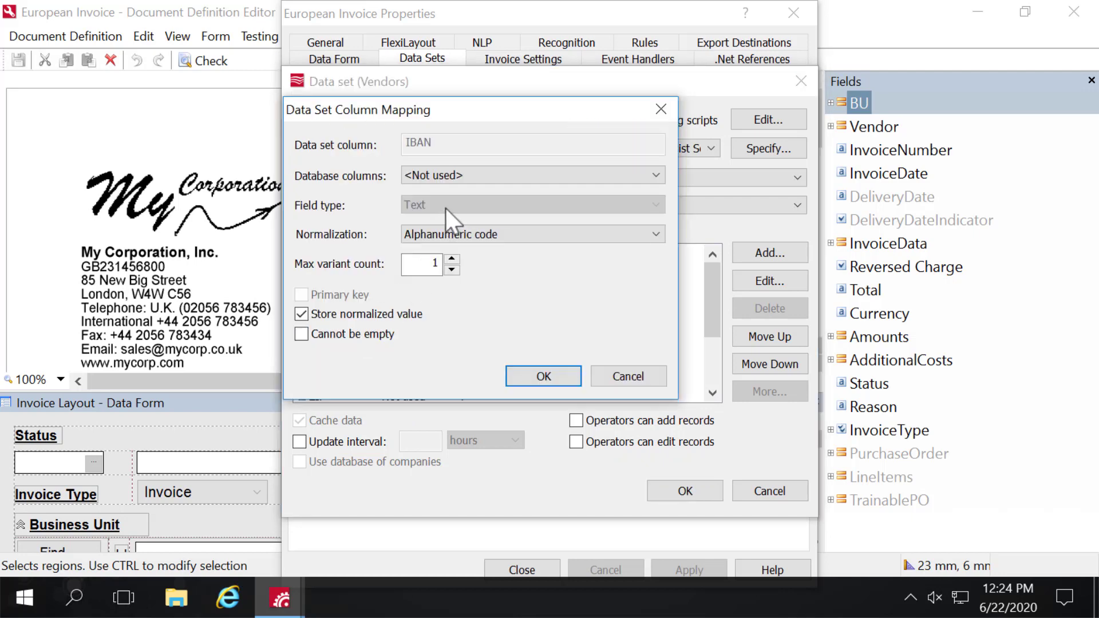
click(474, 173)
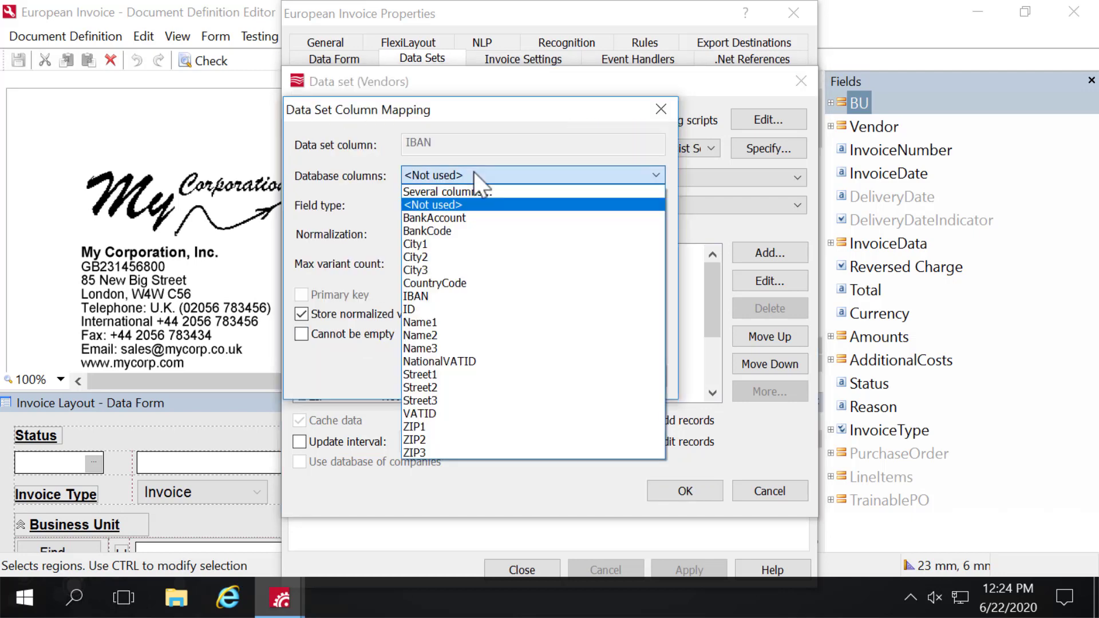
click(424, 298)
click(518, 373)
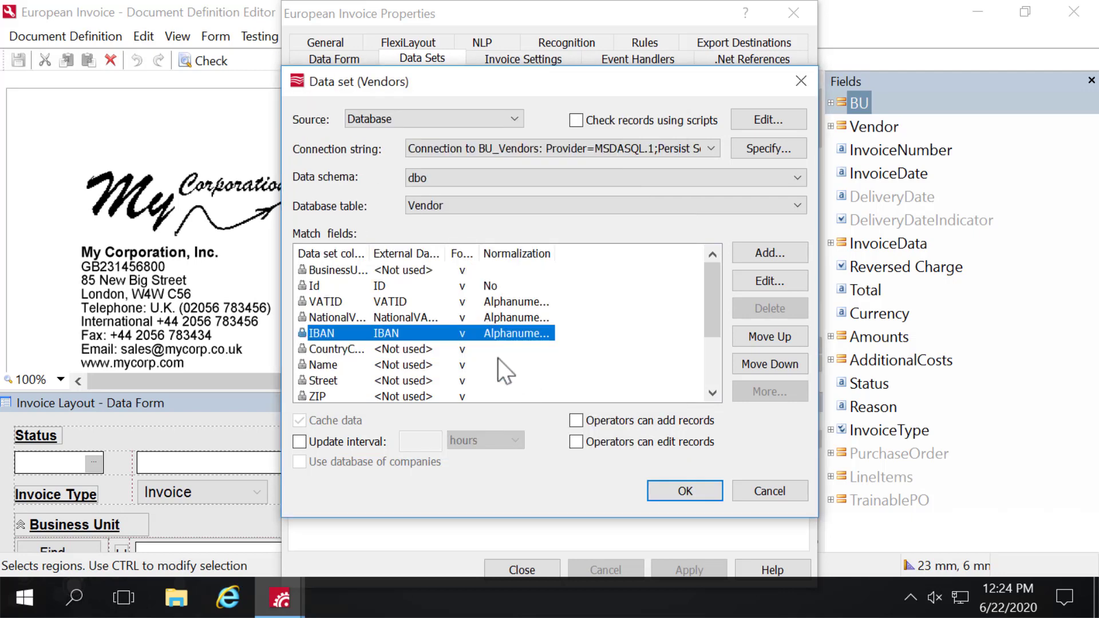
double_click(358, 348)
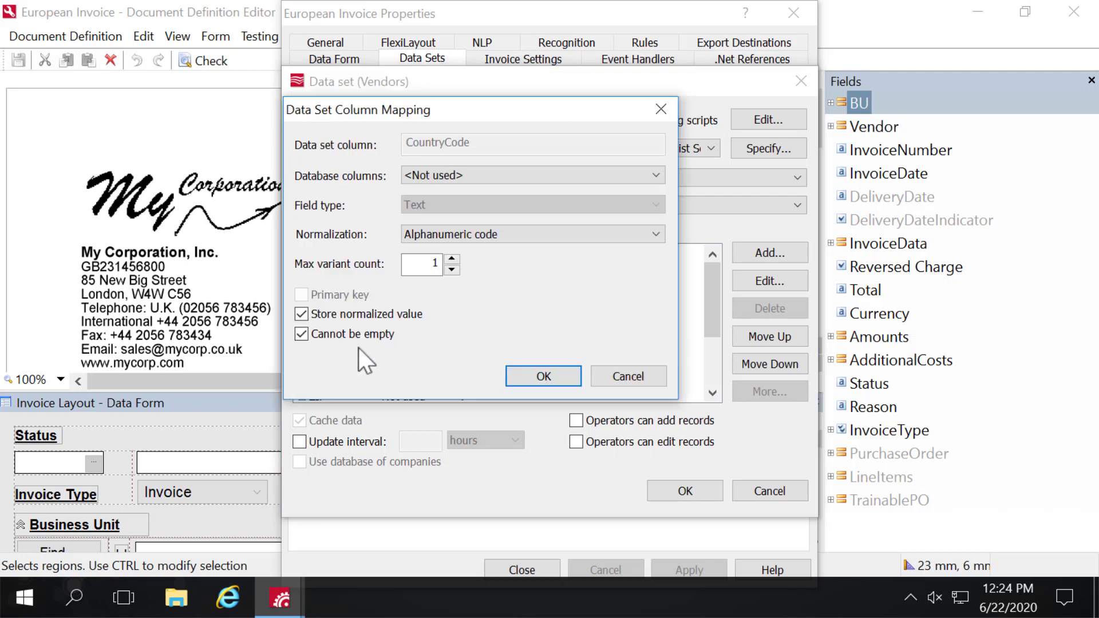
click(497, 177)
click(464, 283)
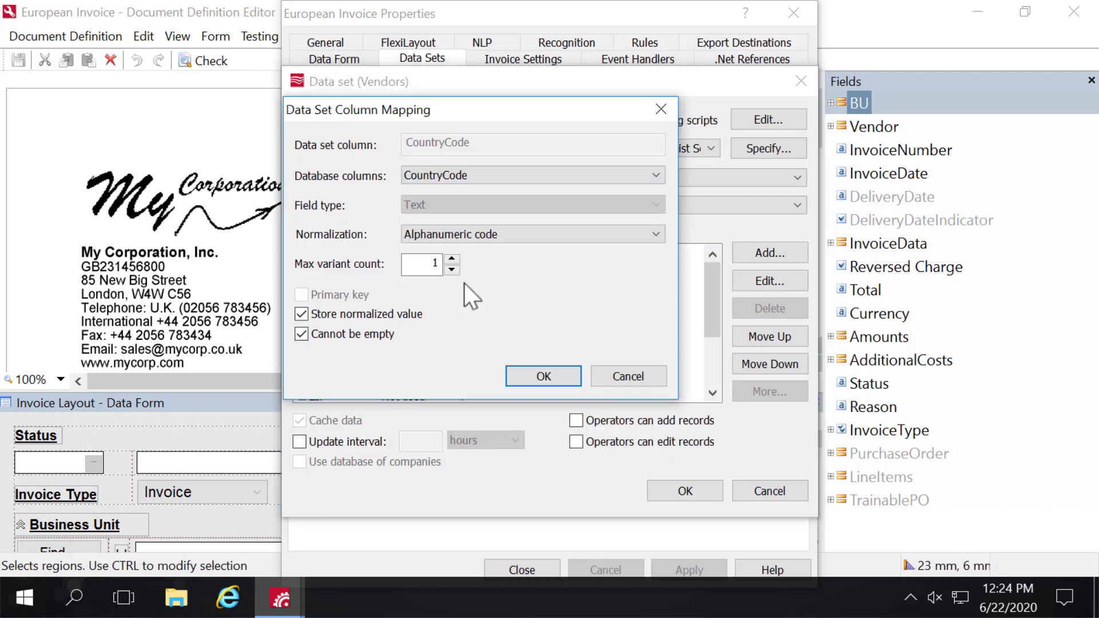
click(544, 379)
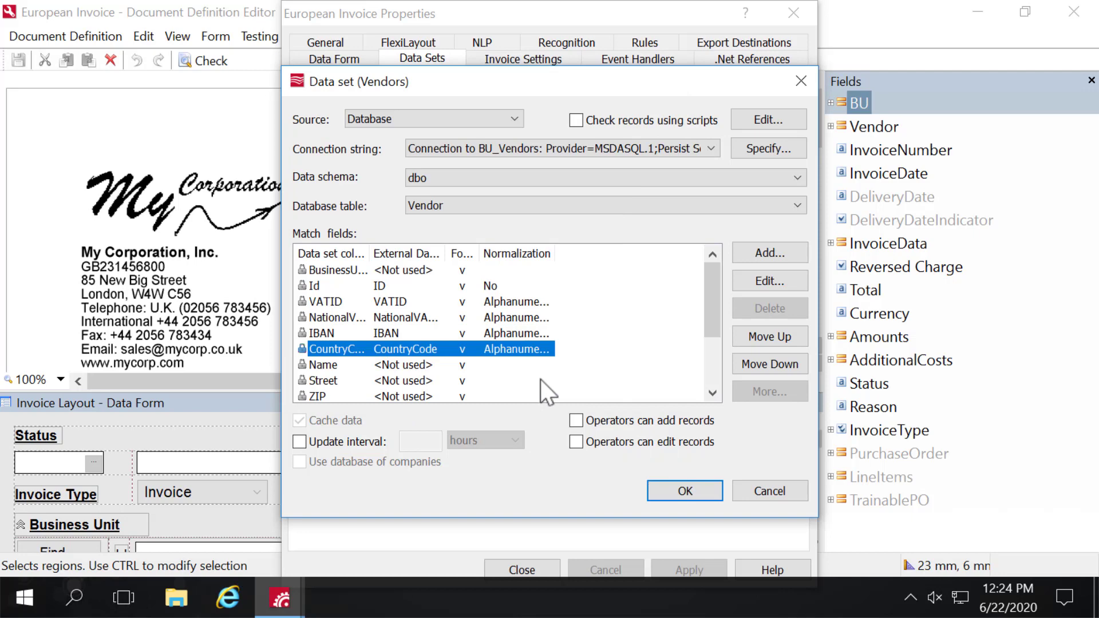
Map the Name data set column to several database columns: Name1, Name2 and Name3.
double_click(365, 368)
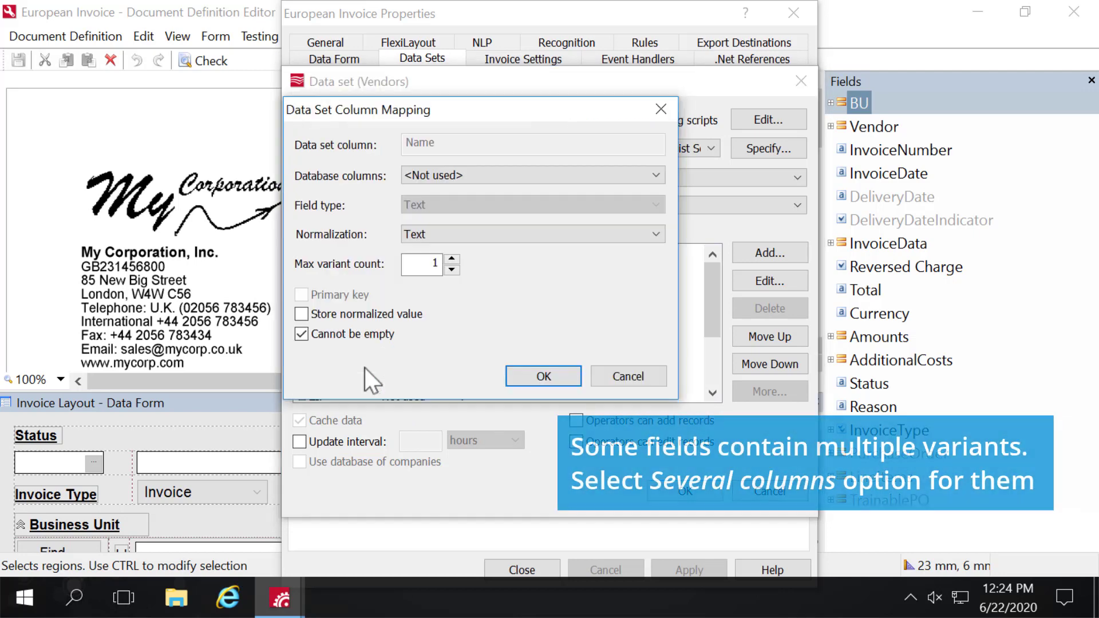
click(475, 178)
click(476, 192)
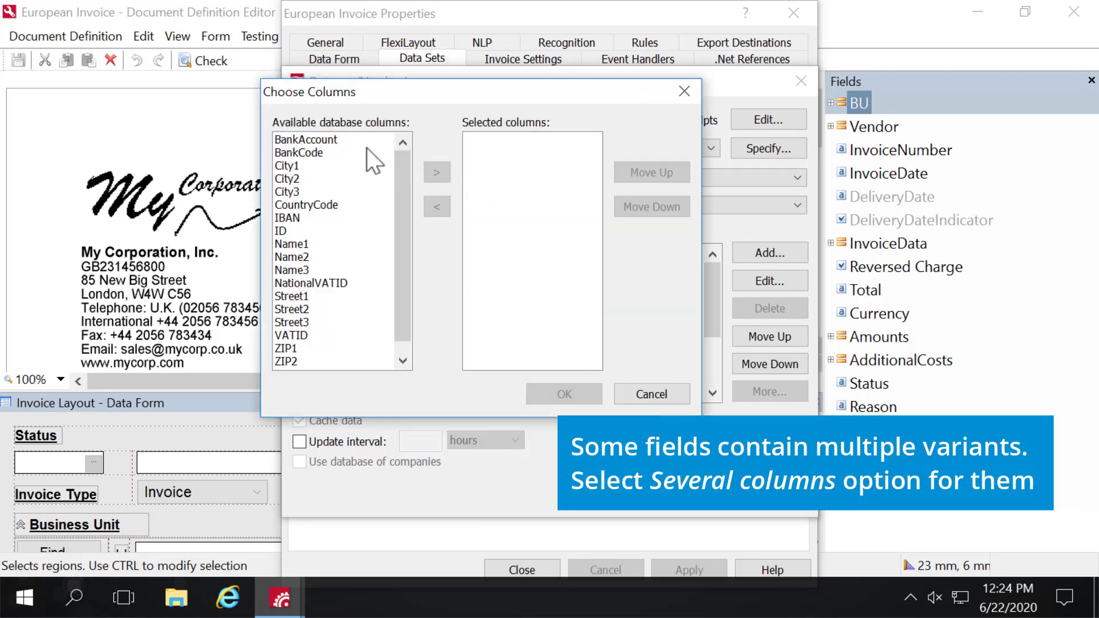
click(295, 245)
click(437, 171)
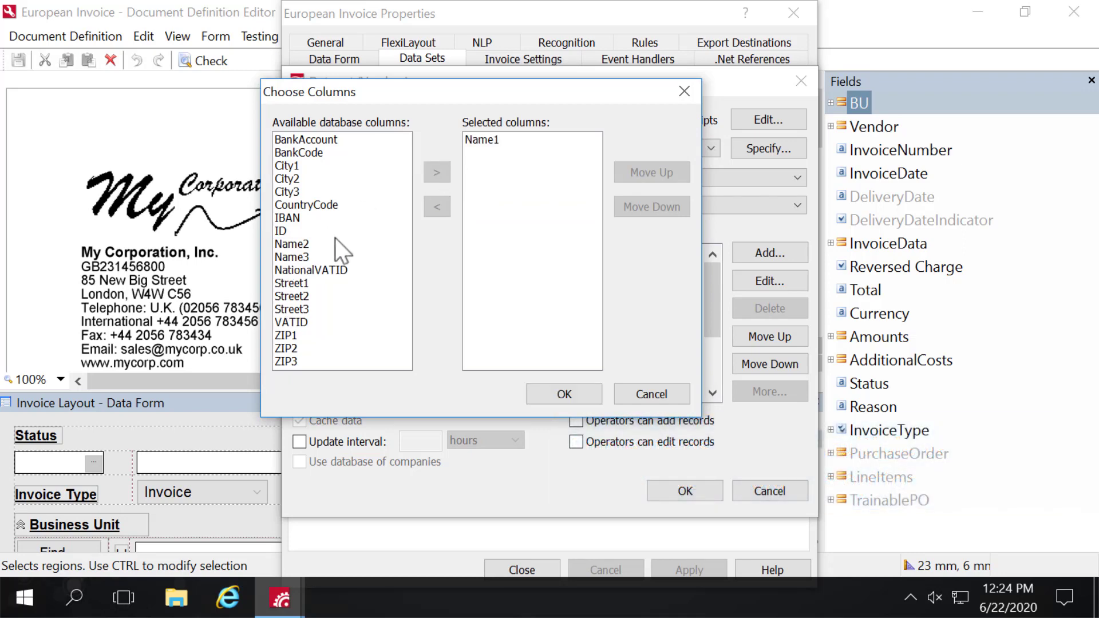
click(298, 247)
click(435, 171)
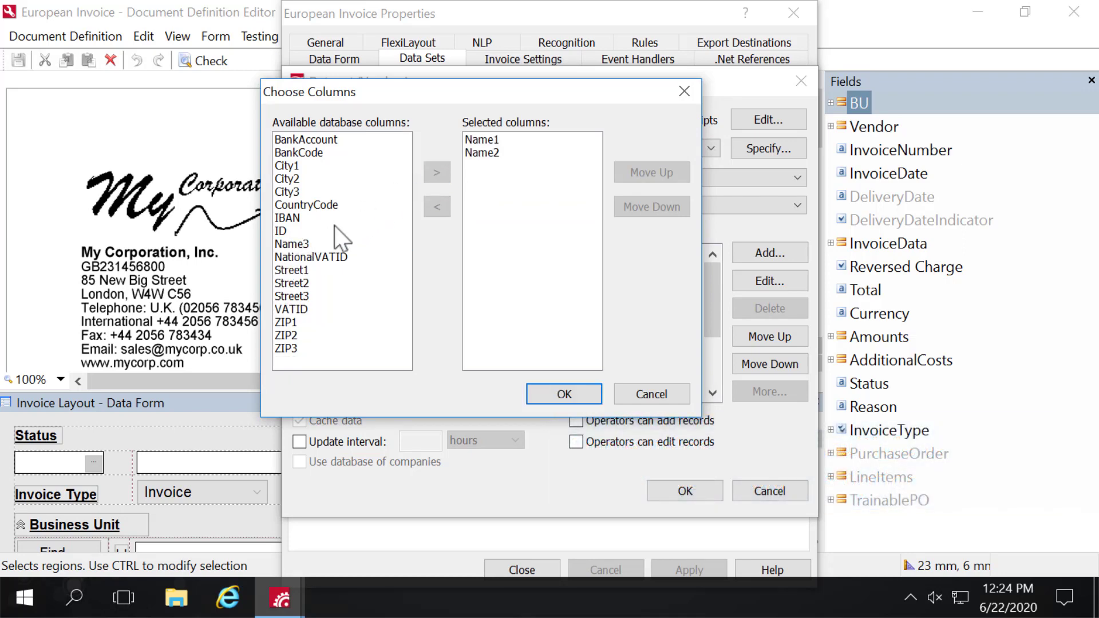
click(310, 244)
click(440, 171)
click(544, 394)
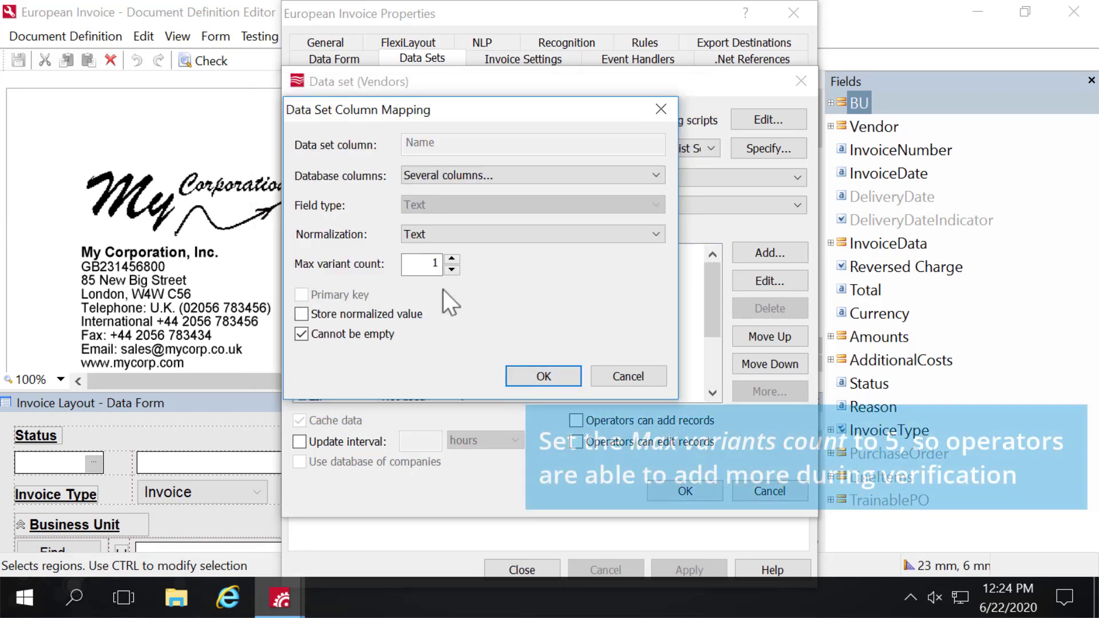
Set the Name column's max variant count to 5 and save its mapping.
double_click(457, 260)
click(452, 259)
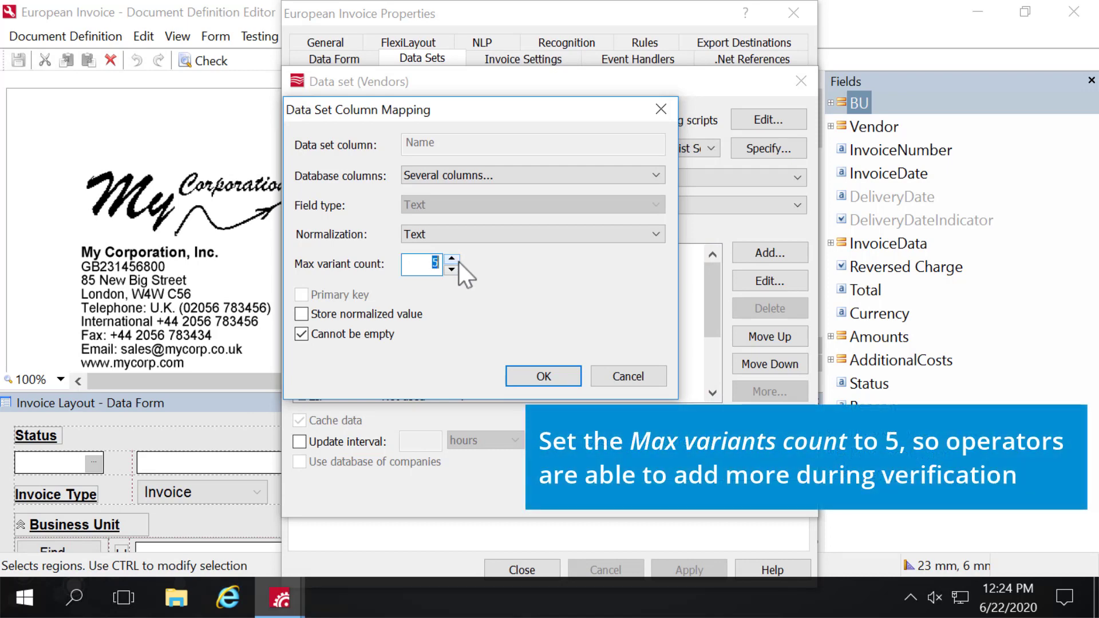
click(544, 376)
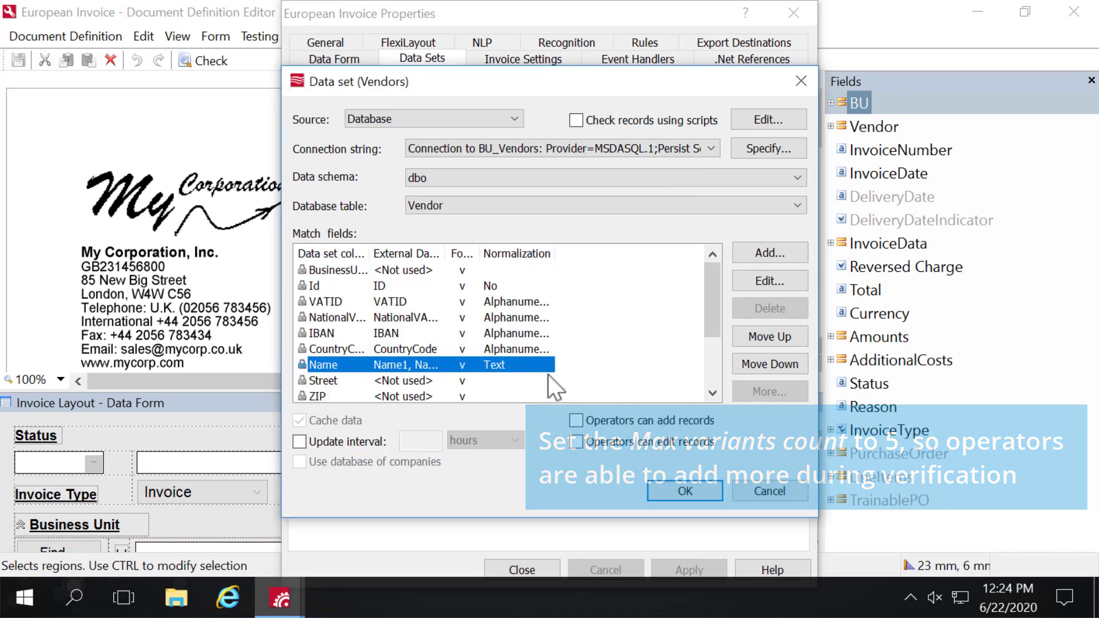
Map the Street data set column to several database columns: Street1, Street2 and Street3.
double_click(363, 376)
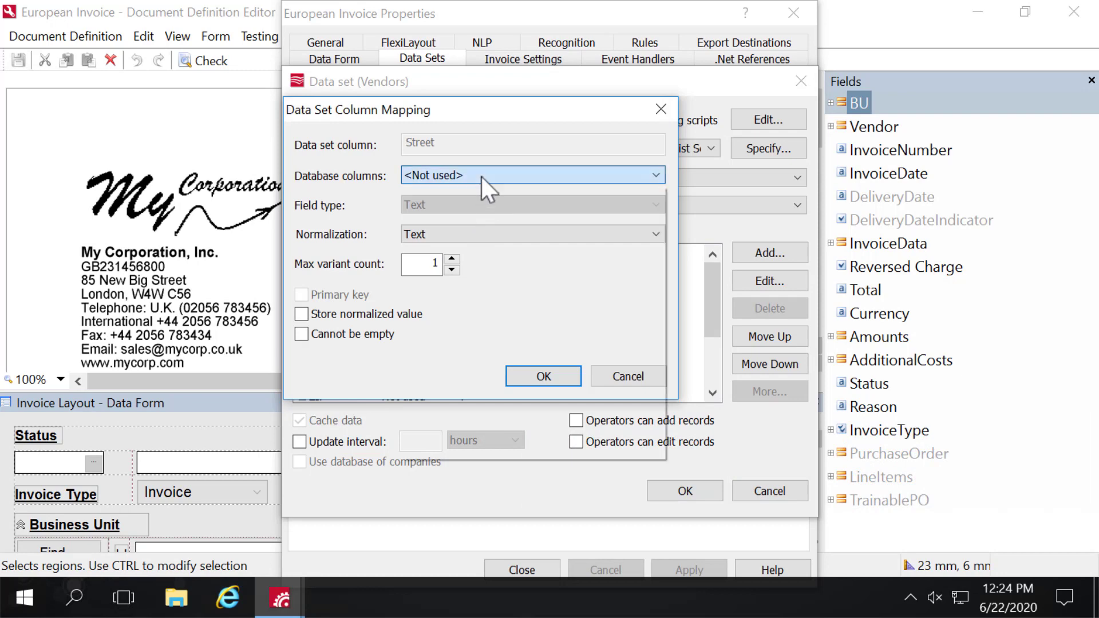
click(482, 176)
click(476, 187)
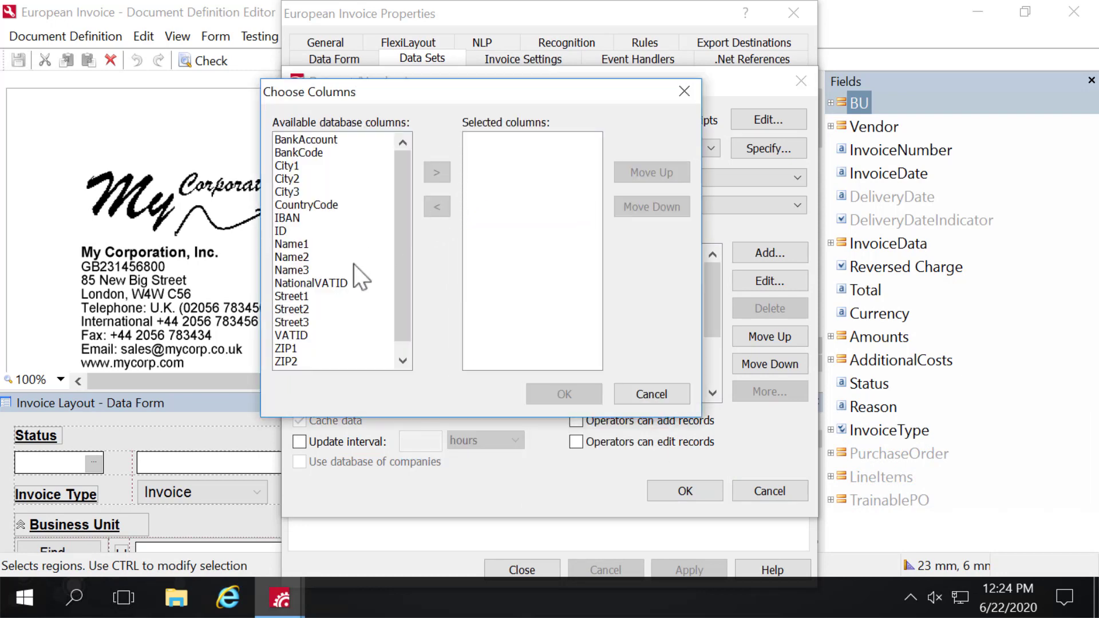
click(307, 294)
click(444, 171)
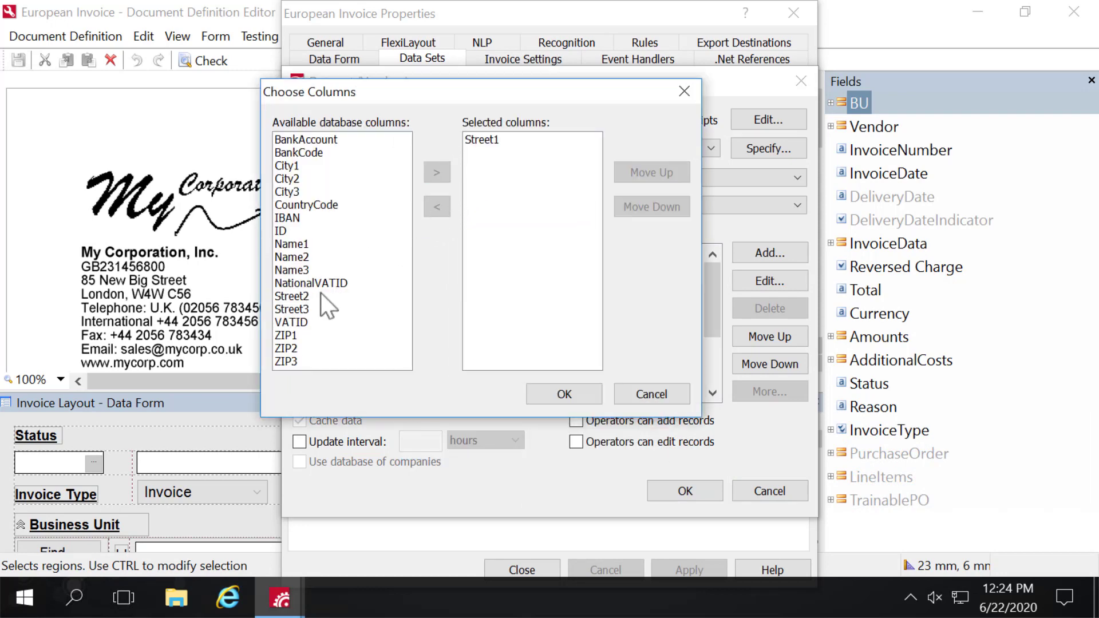
click(314, 293)
click(437, 172)
click(338, 294)
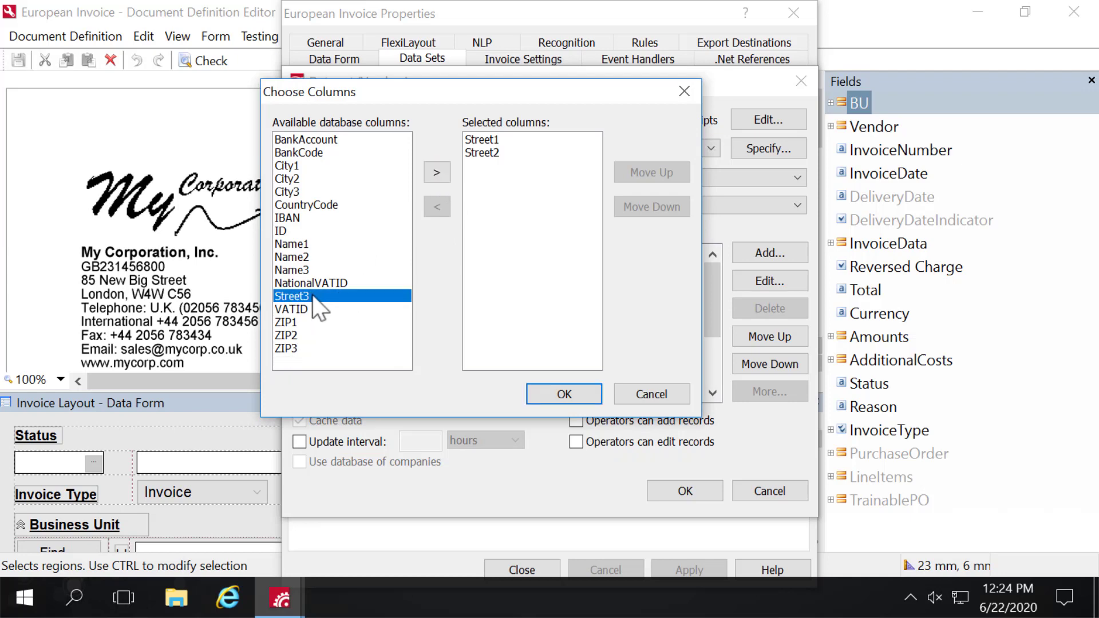
click(437, 172)
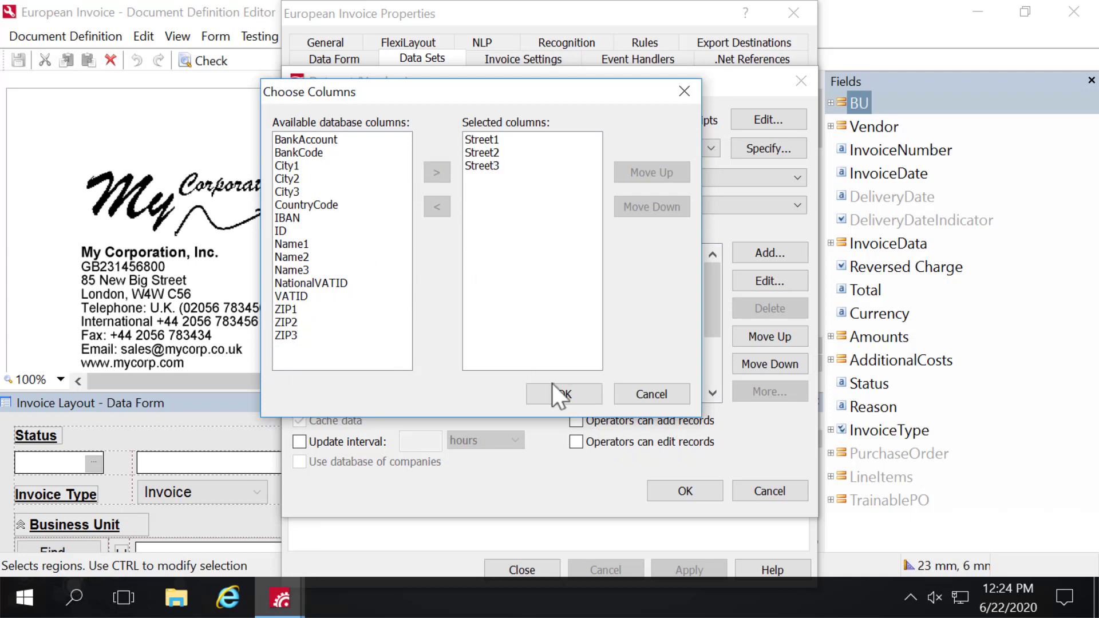
click(564, 395)
Set the Street column's max variant count to 3 and save its mapping.
click(452, 258)
click(451, 259)
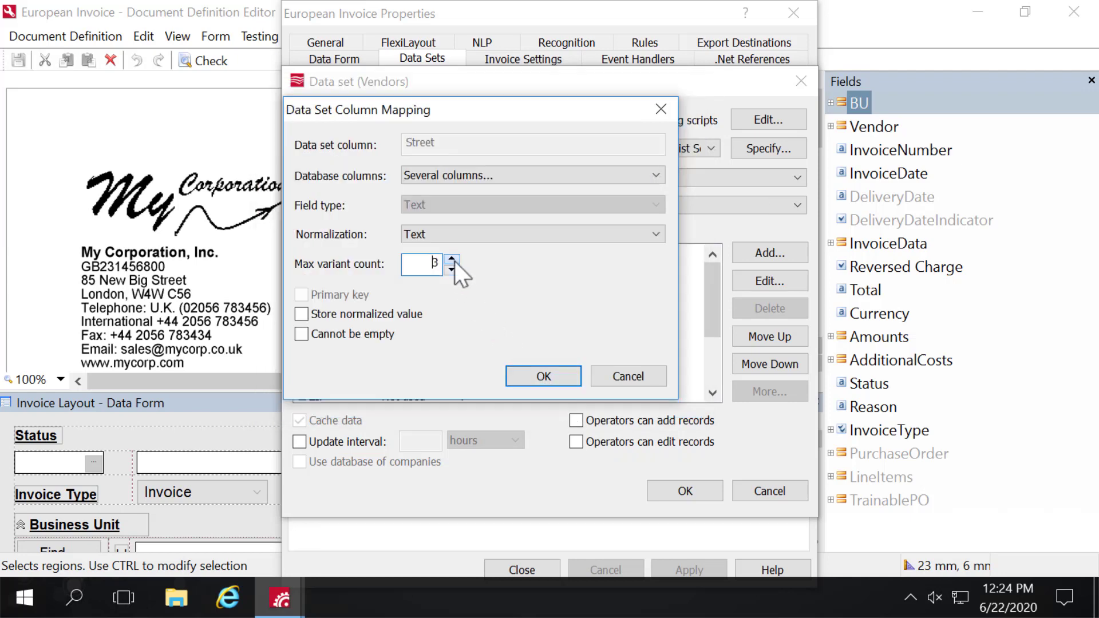
click(533, 373)
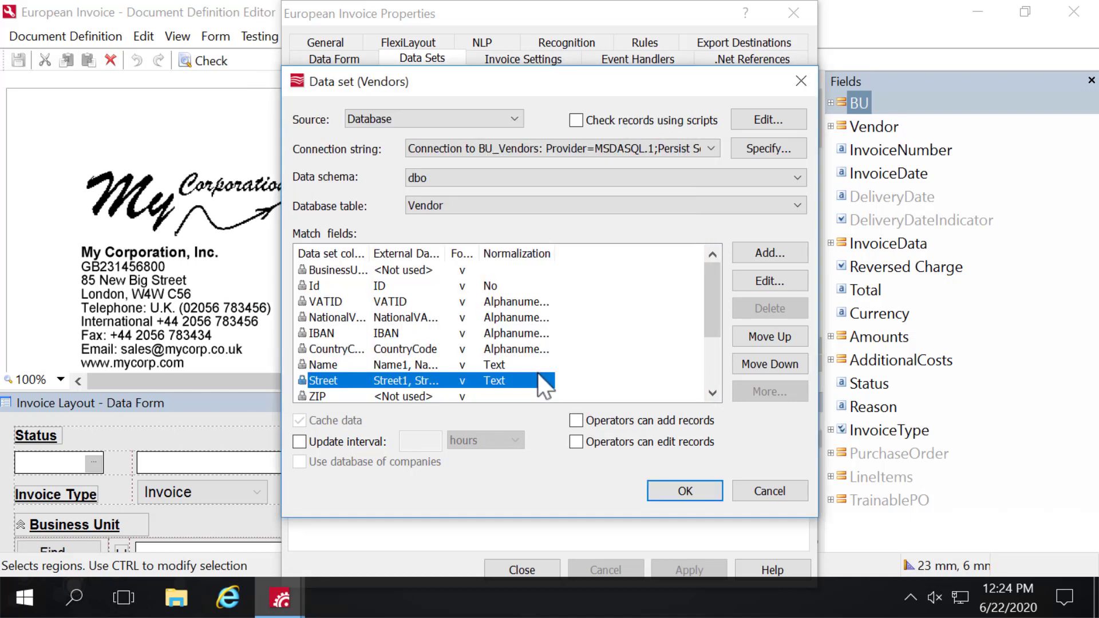
Map the ZIP data set column to several database columns, ZIP1, ZIP2 and ZIP3, and save its mapping.
double_click(406, 397)
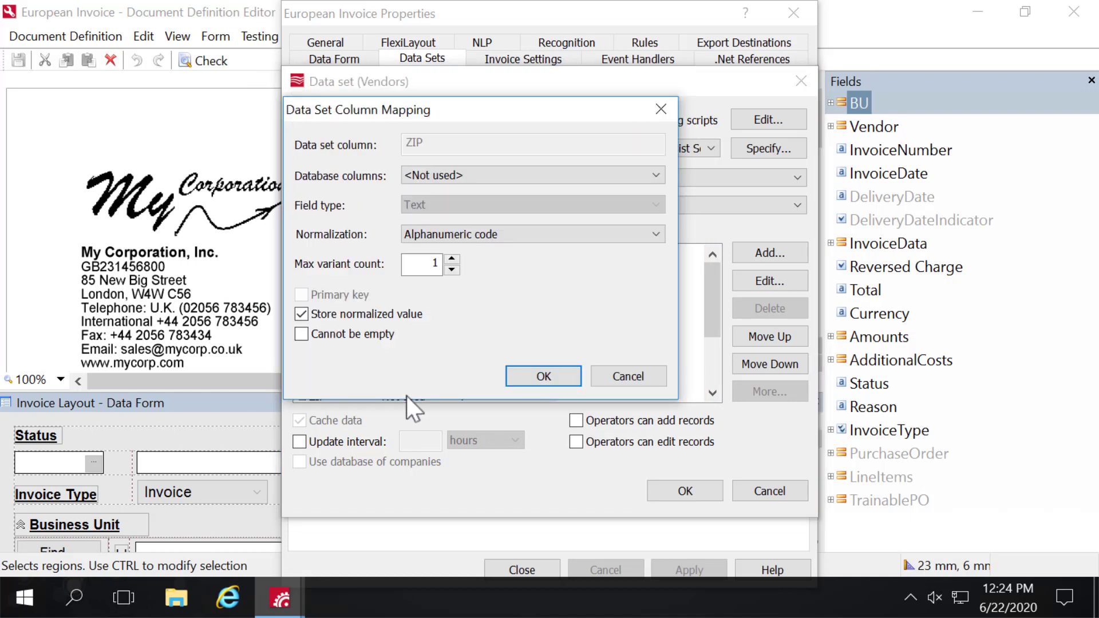
click(456, 175)
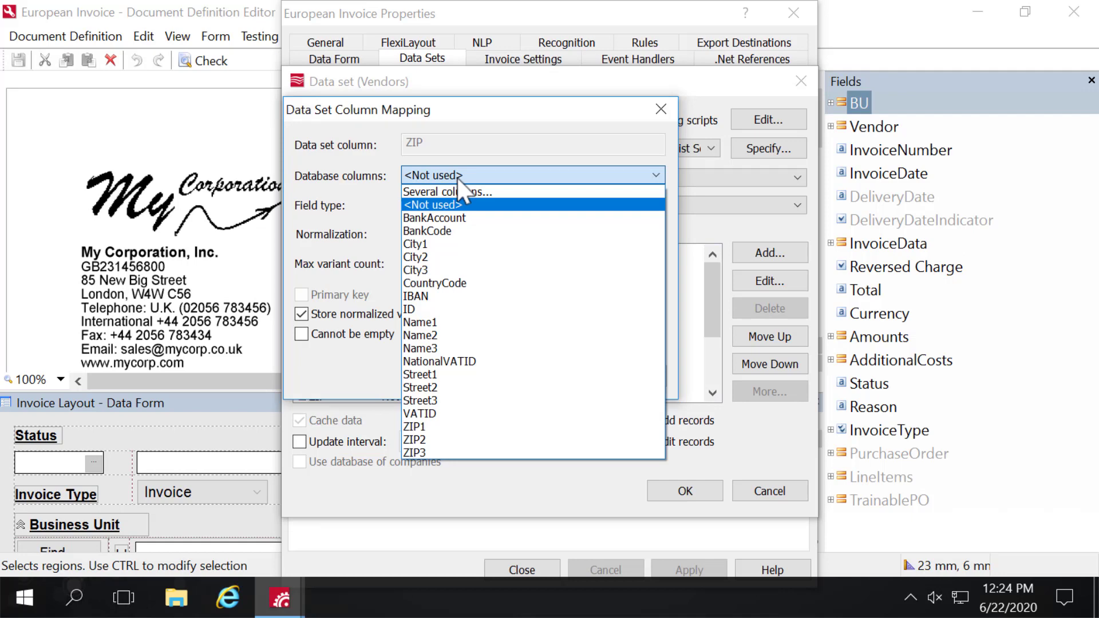
click(466, 193)
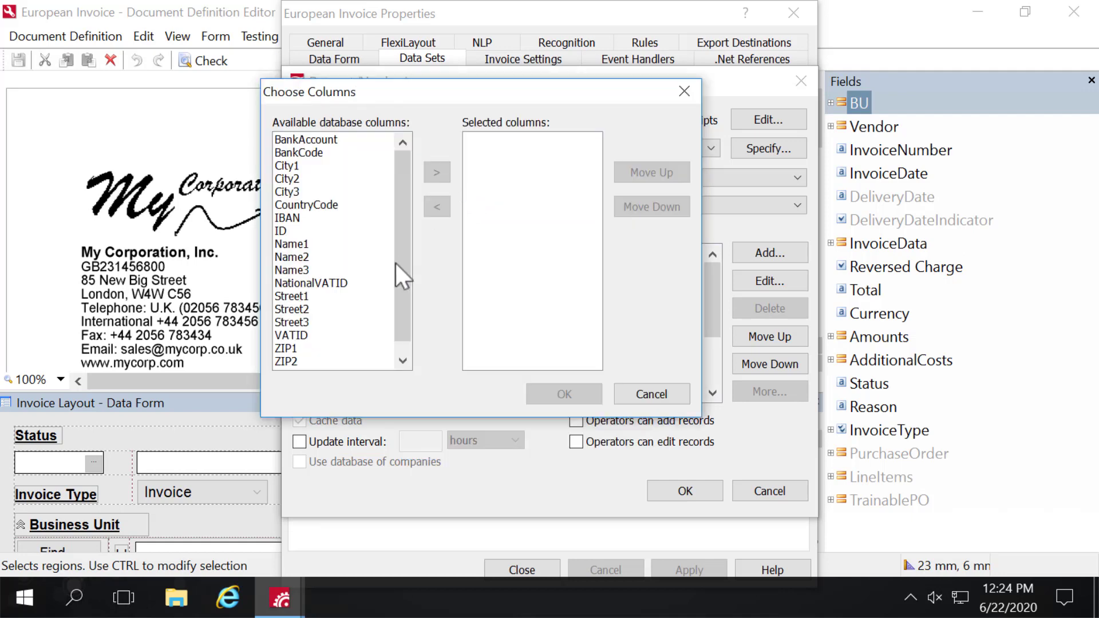
click(297, 348)
click(435, 173)
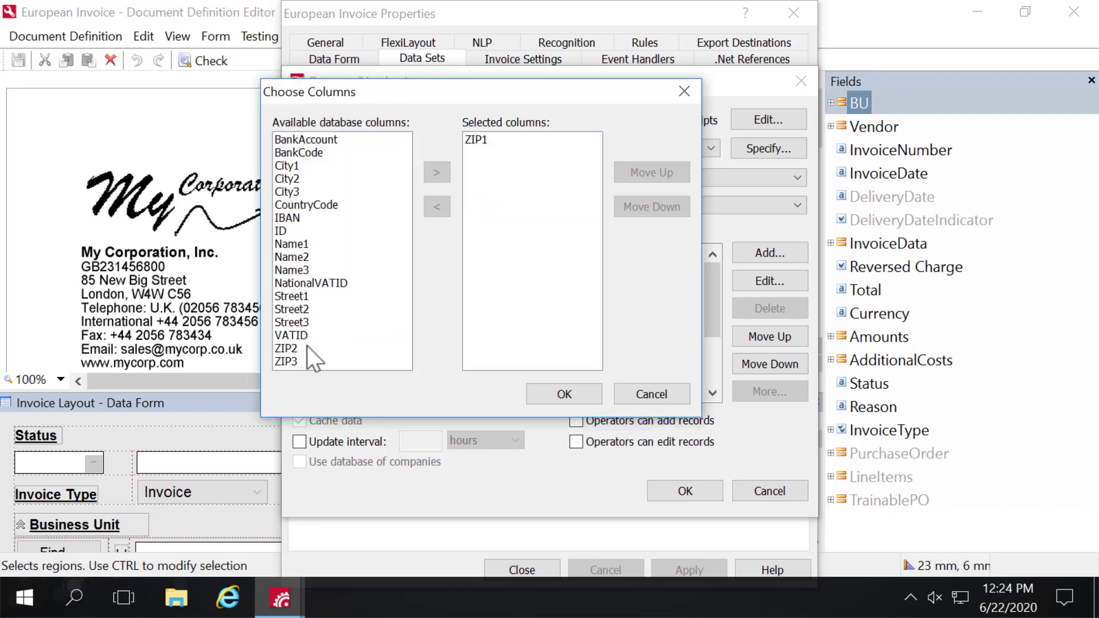
click(307, 347)
click(435, 173)
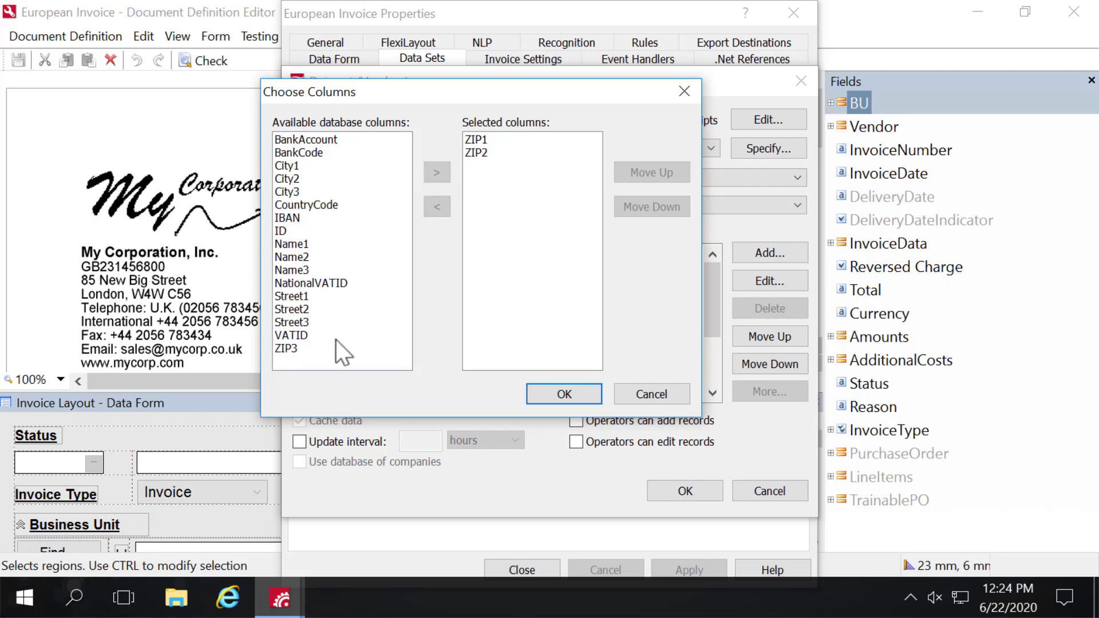
click(298, 349)
click(435, 172)
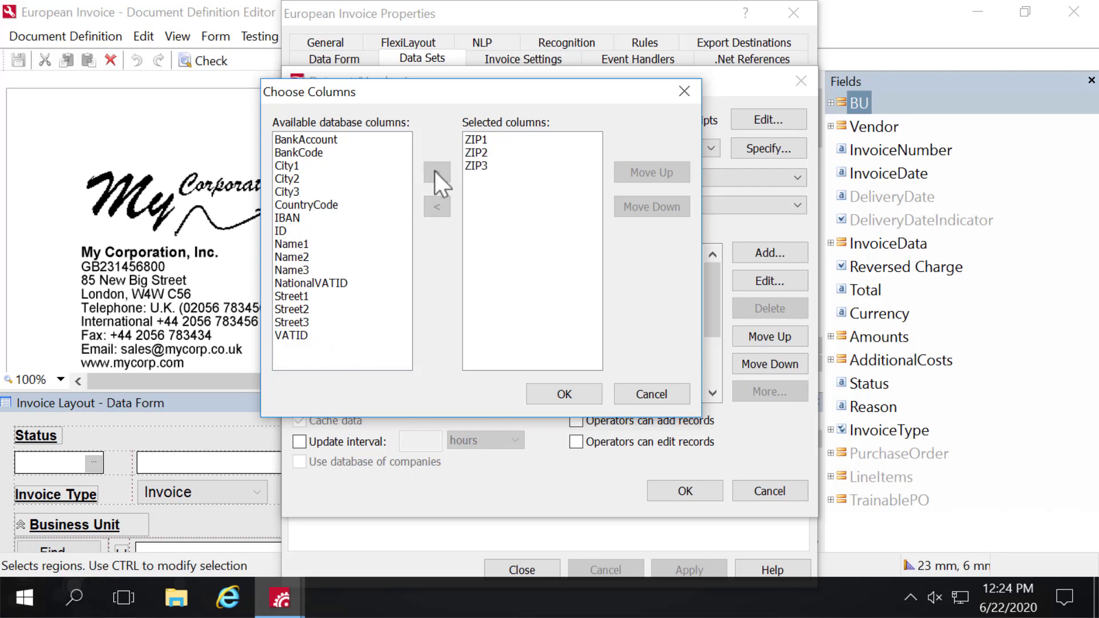
click(544, 394)
click(539, 375)
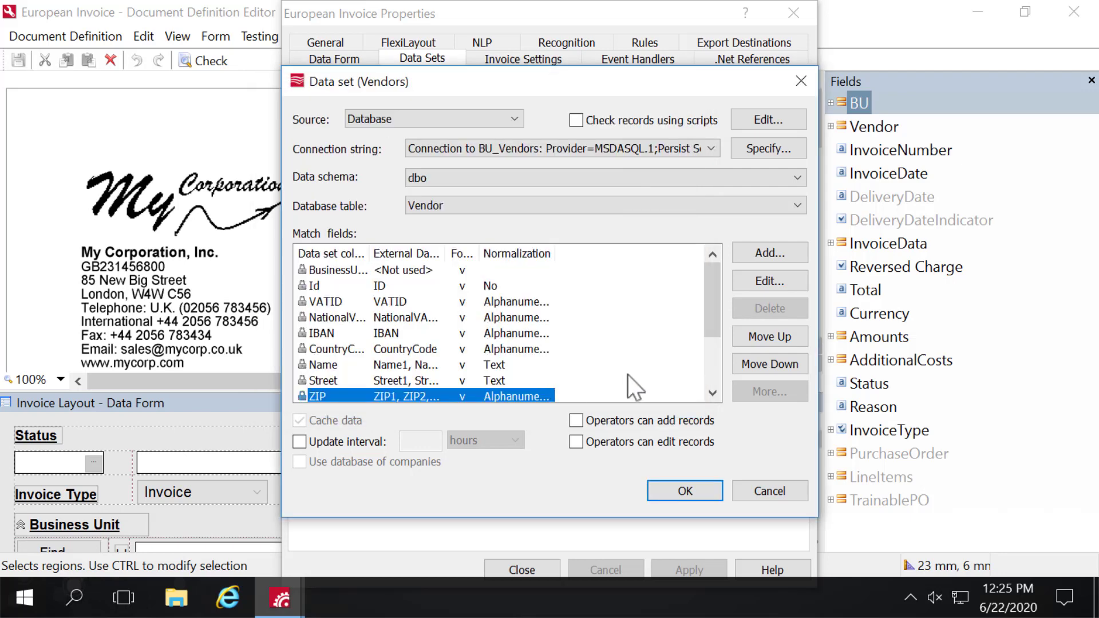
Map the City data set column to several database columns, City1, City2 and City3, and save its mapping.
click(713, 394)
click(713, 393)
click(713, 393)
click(712, 393)
click(713, 393)
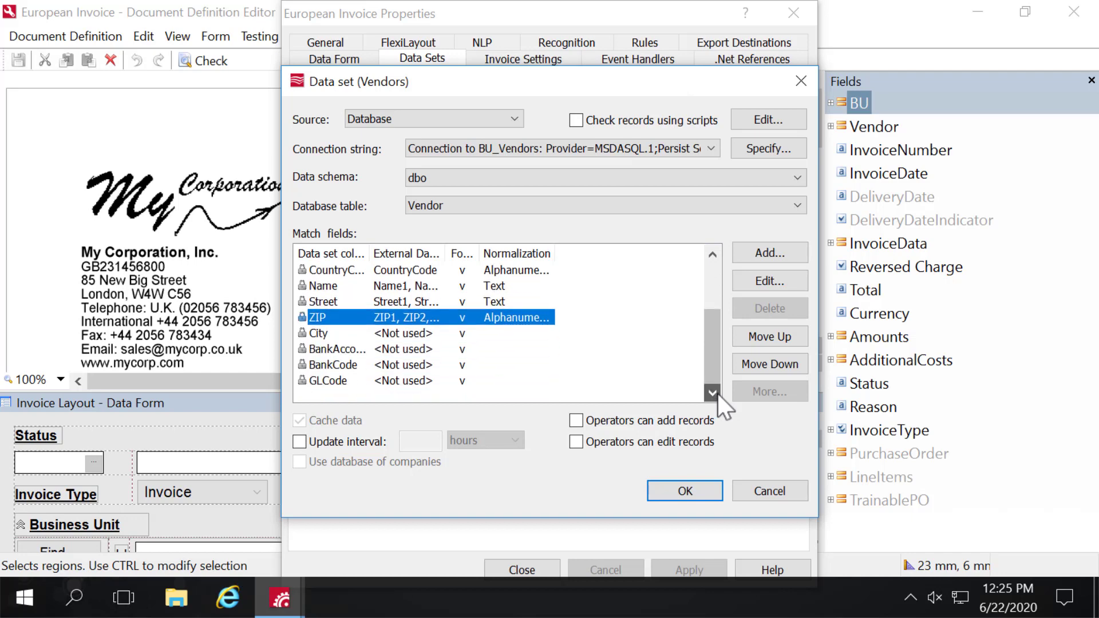
double_click(362, 332)
click(496, 177)
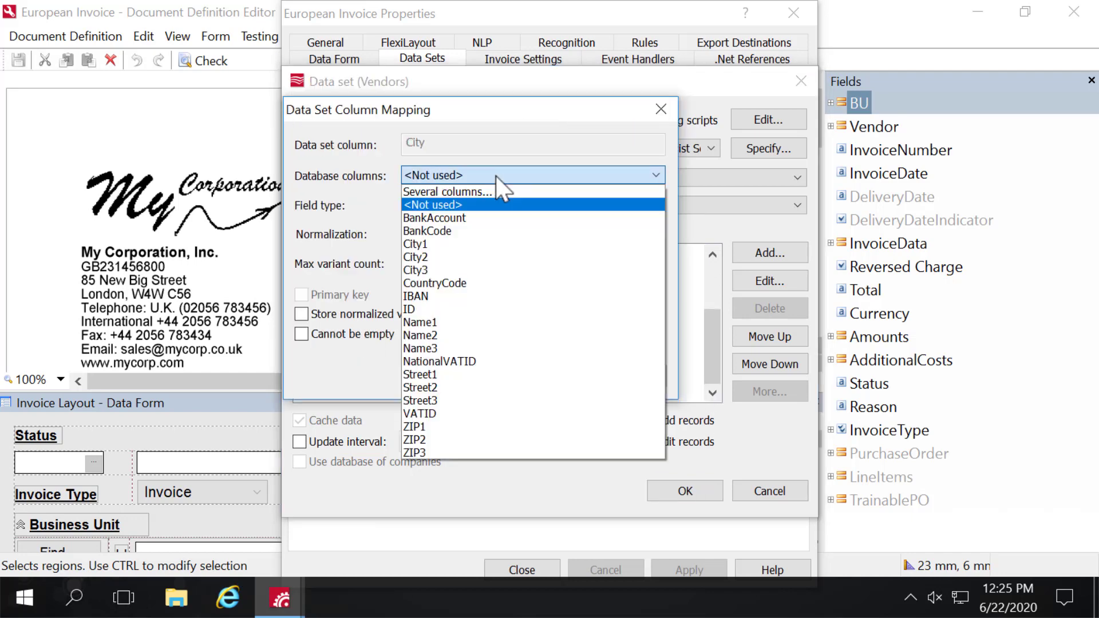
click(490, 192)
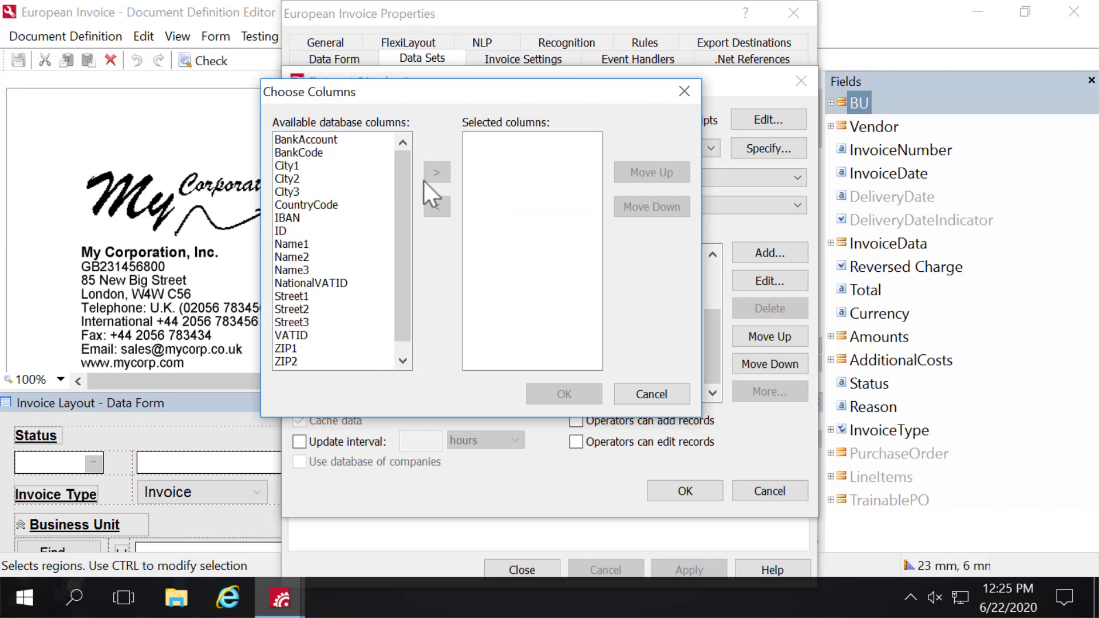
click(297, 164)
click(437, 172)
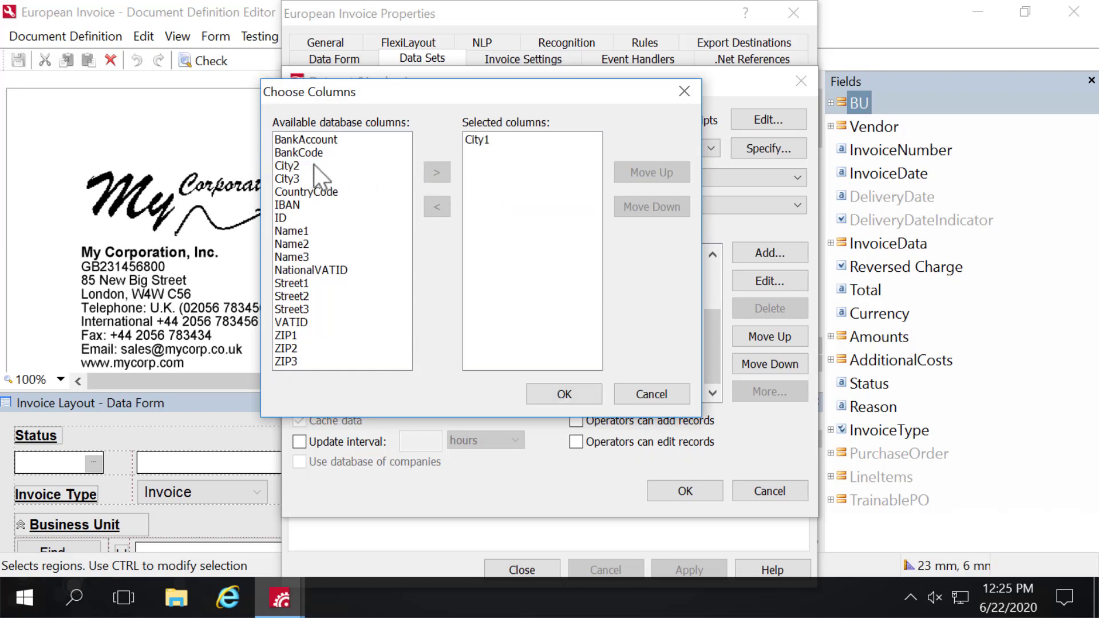
click(313, 166)
click(436, 171)
click(360, 166)
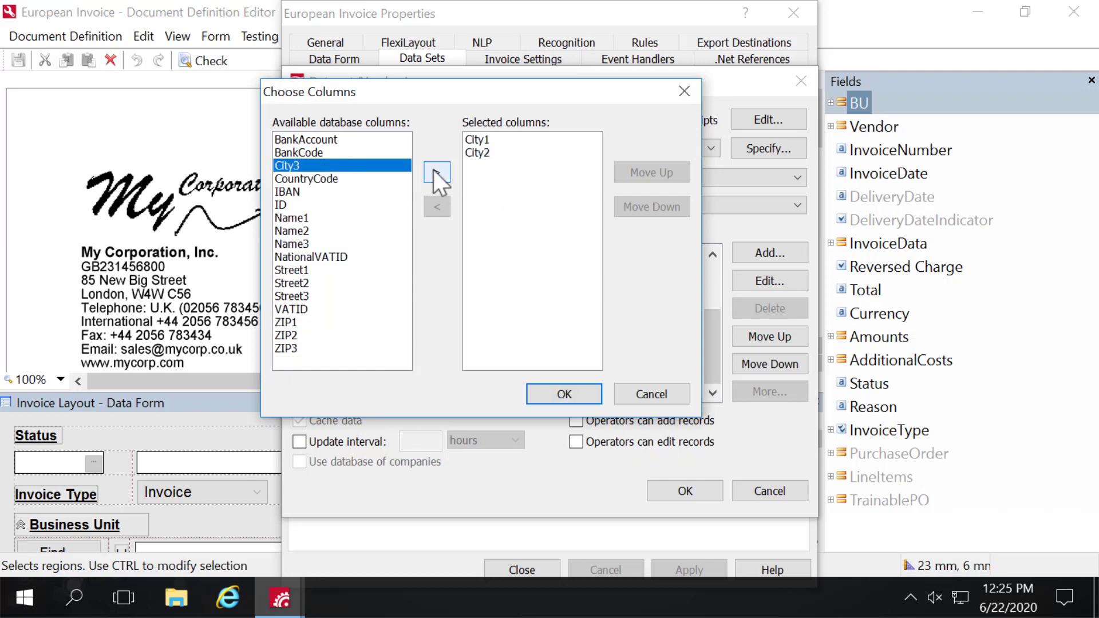
click(437, 171)
click(559, 393)
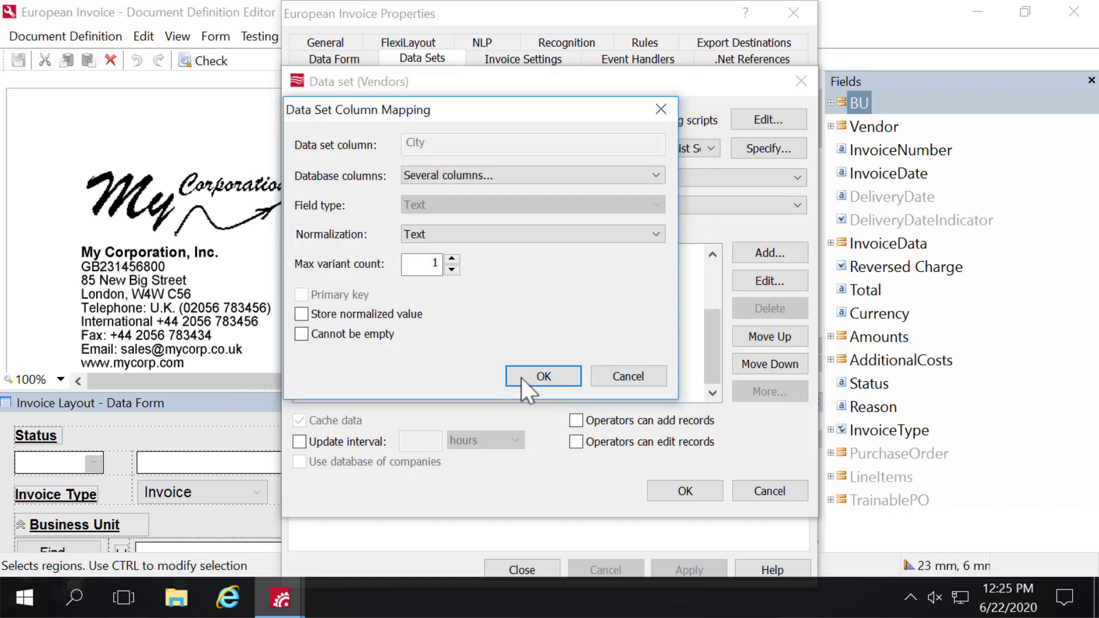
click(522, 377)
Map the BankAccount and BankCode data set columns to the database columns of the same names.
double_click(359, 349)
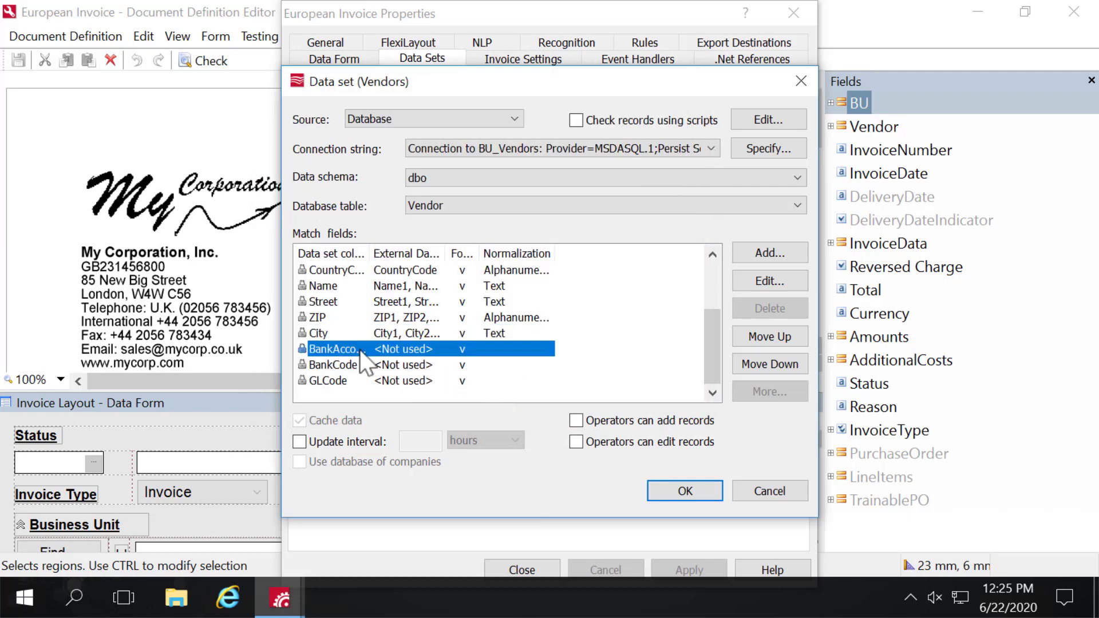
click(531, 177)
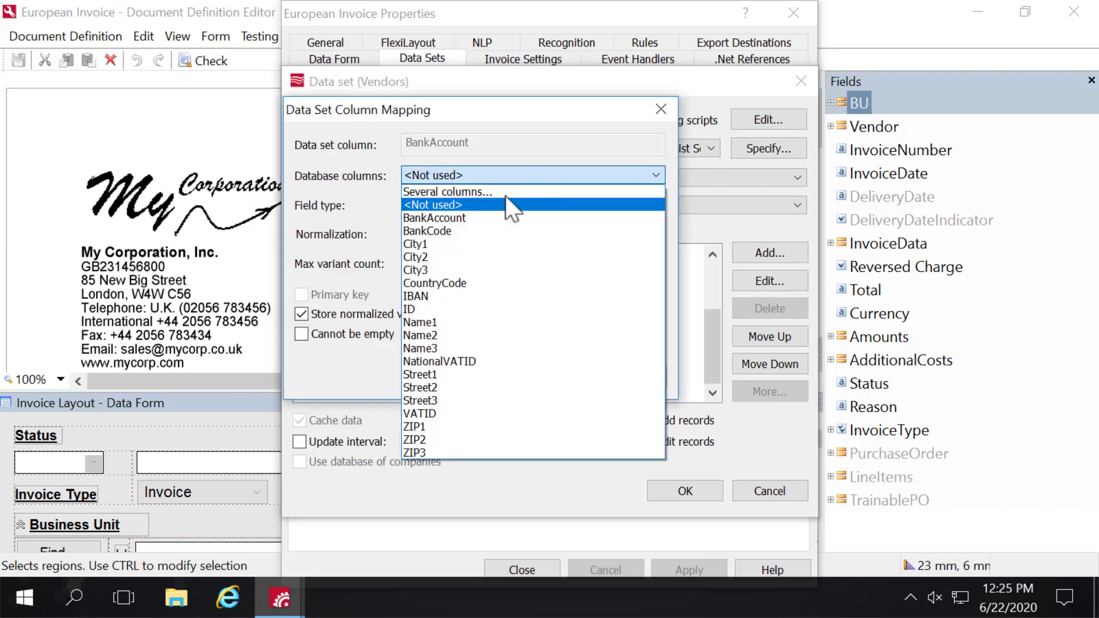
click(468, 218)
click(538, 373)
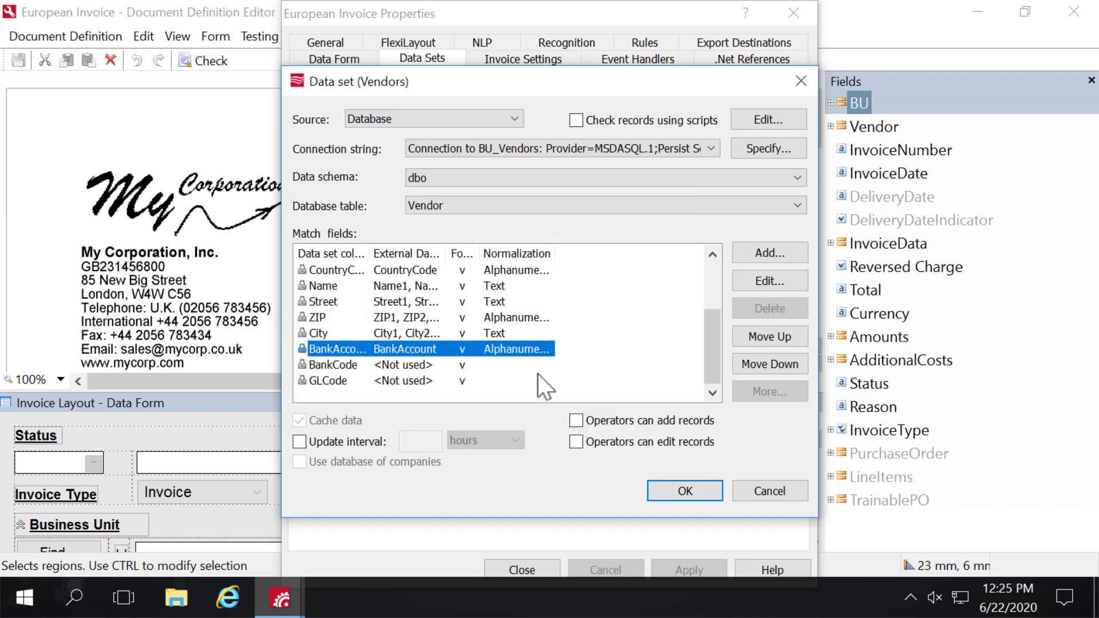
click(344, 364)
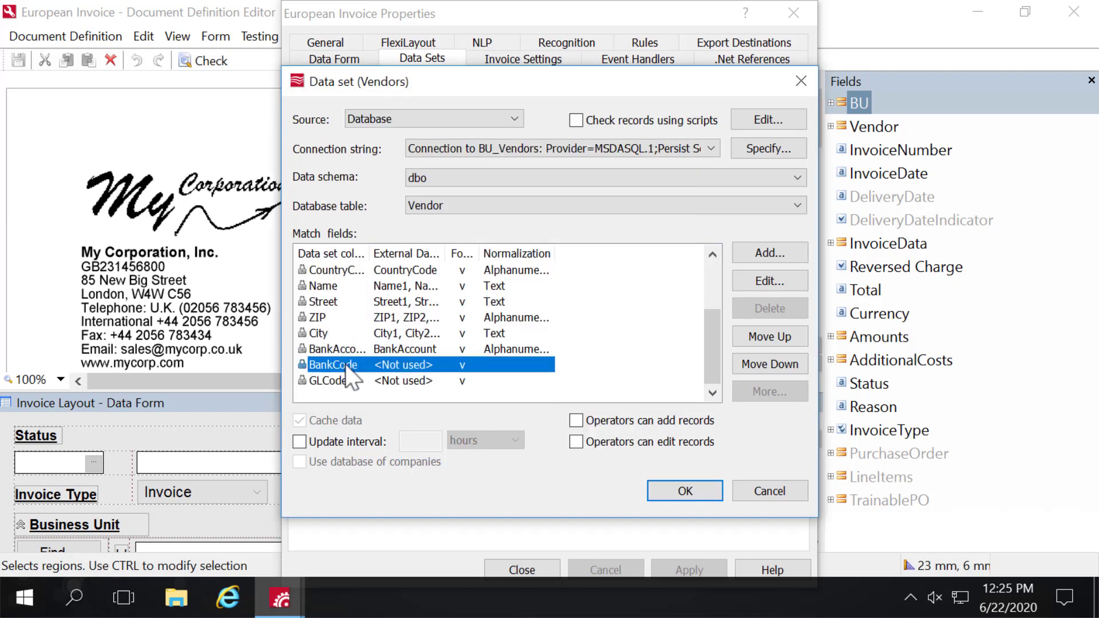
double_click(398, 365)
click(466, 173)
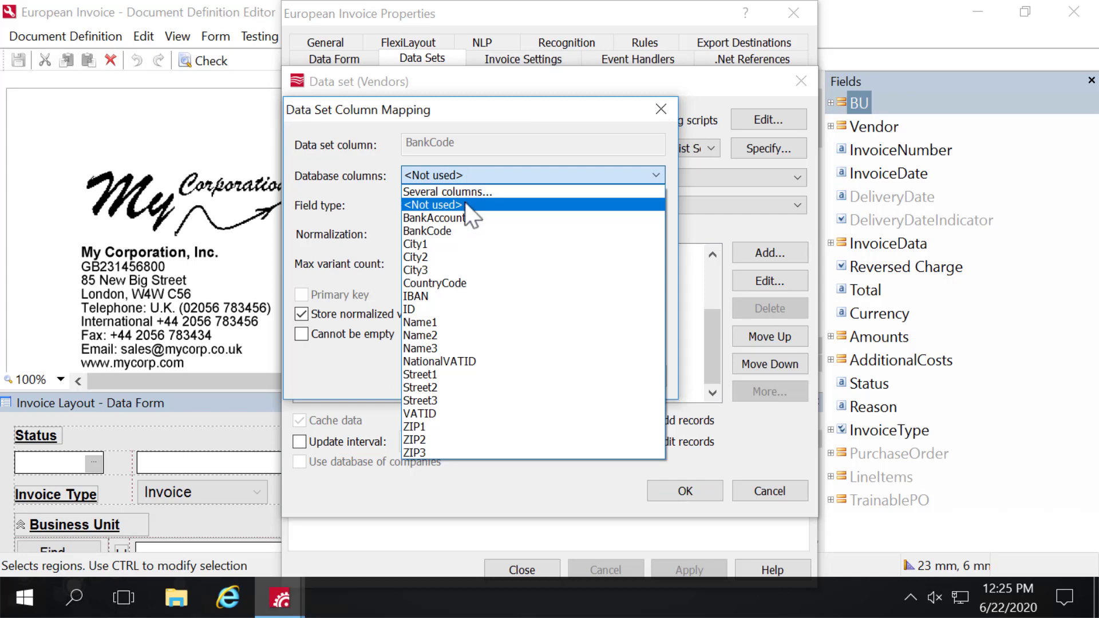
click(448, 231)
click(536, 378)
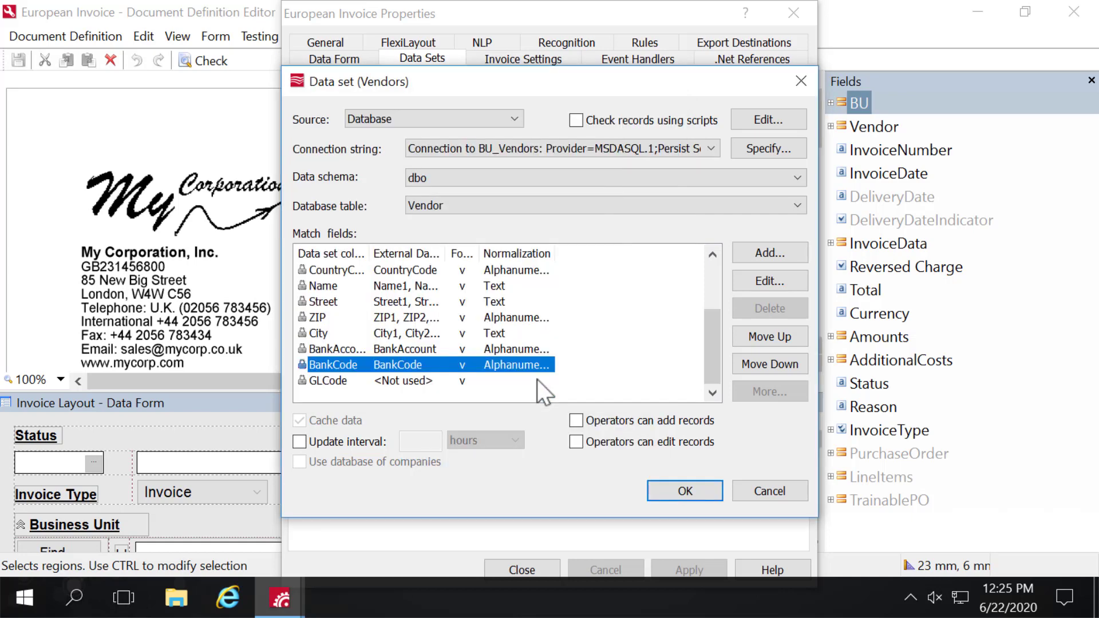
Allow operators to add and edit records in the Vendors data set, then save its setup and update the data set.
click(373, 379)
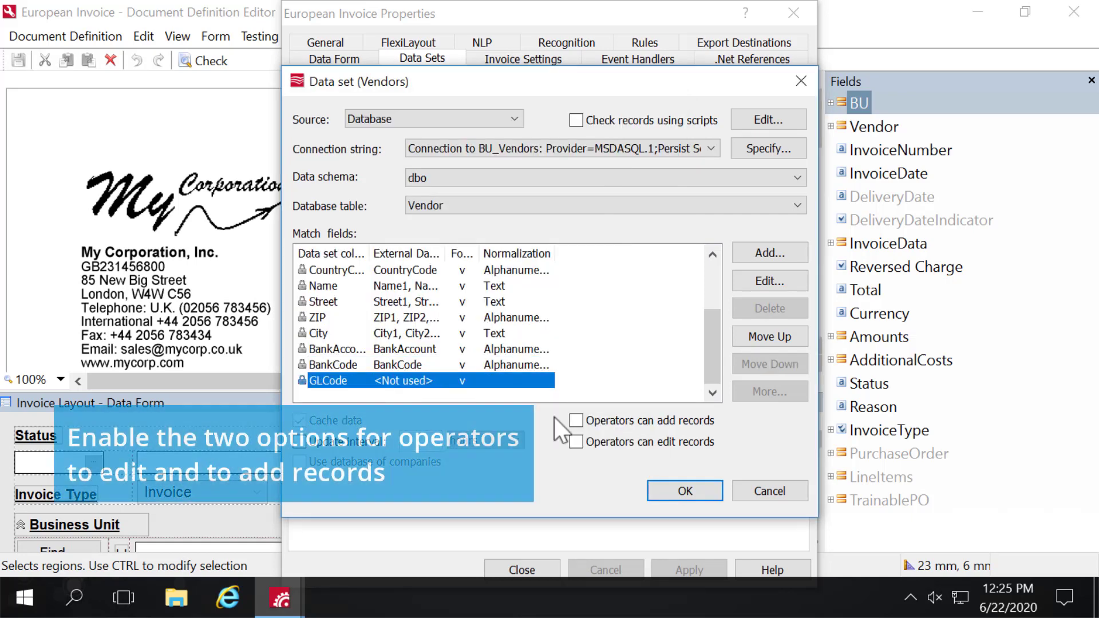
click(576, 421)
click(574, 442)
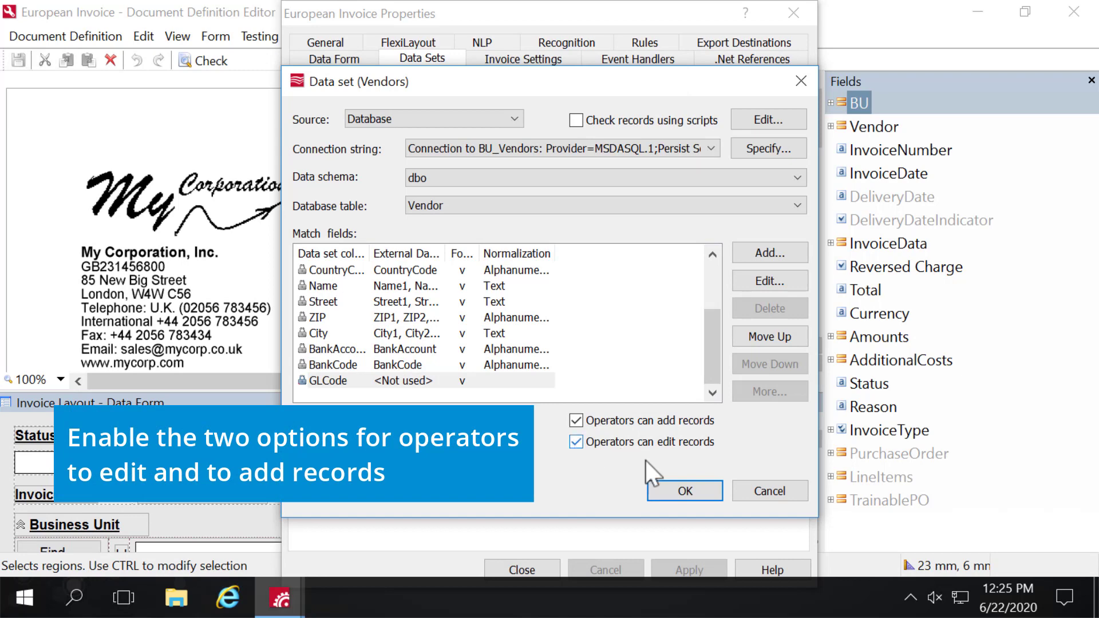
click(685, 491)
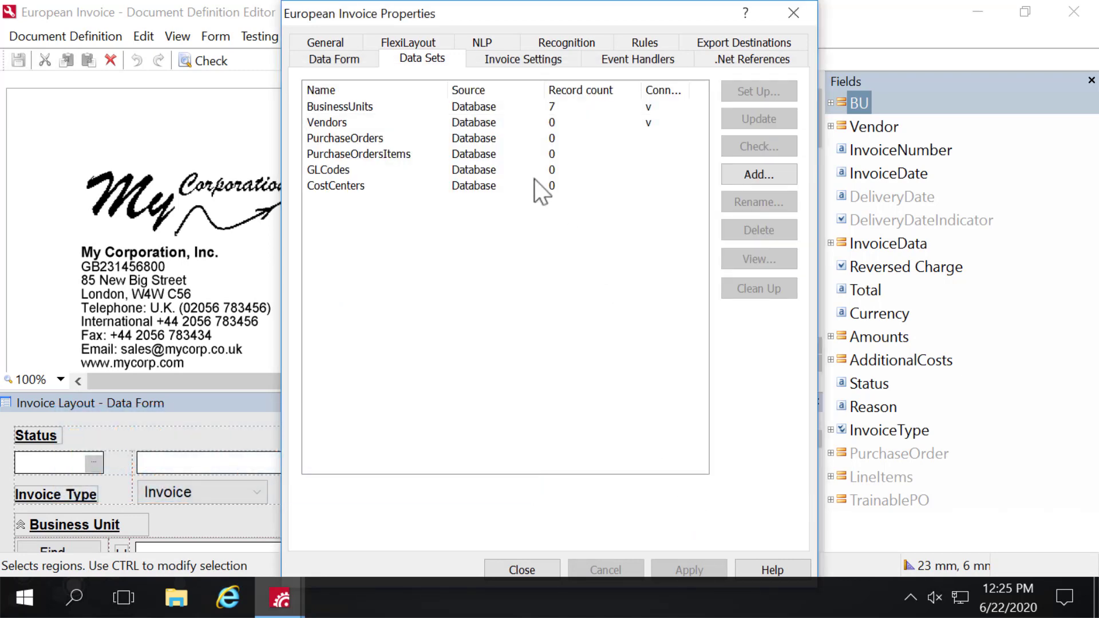
click(504, 123)
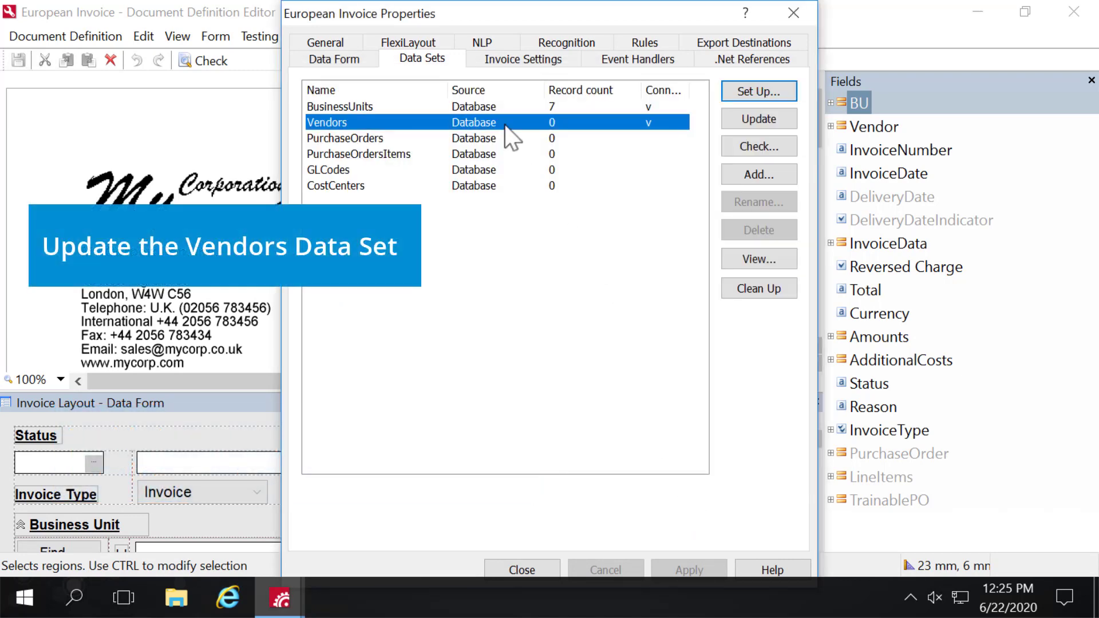
click(747, 125)
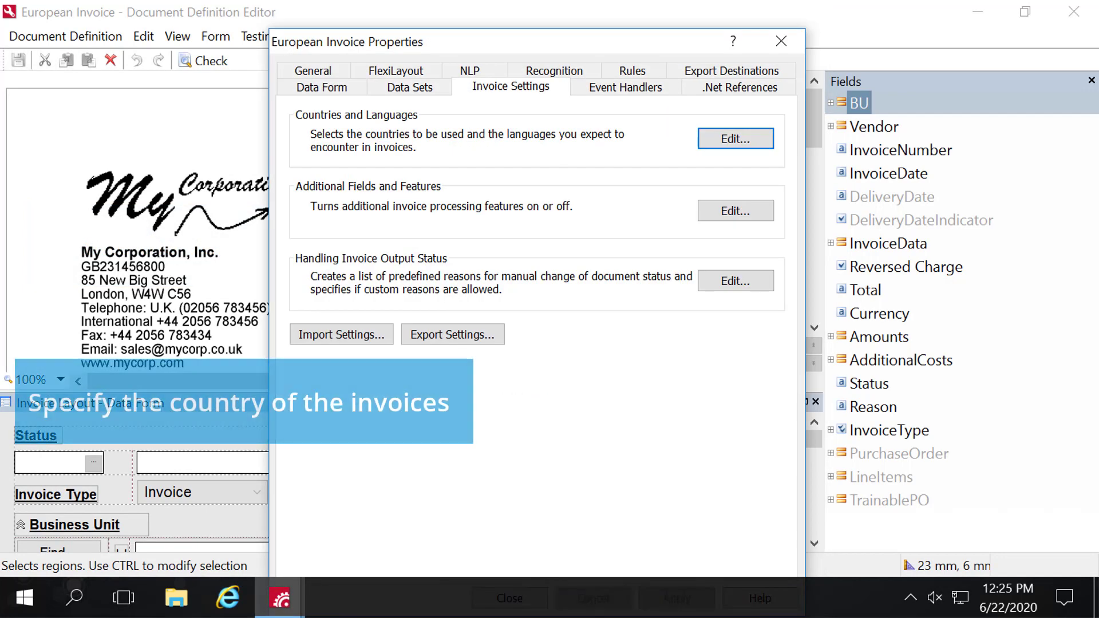
Restrict the invoice countries to Great Britain by deselecting Austria, France, Germany and all other selected countries.
click(720, 143)
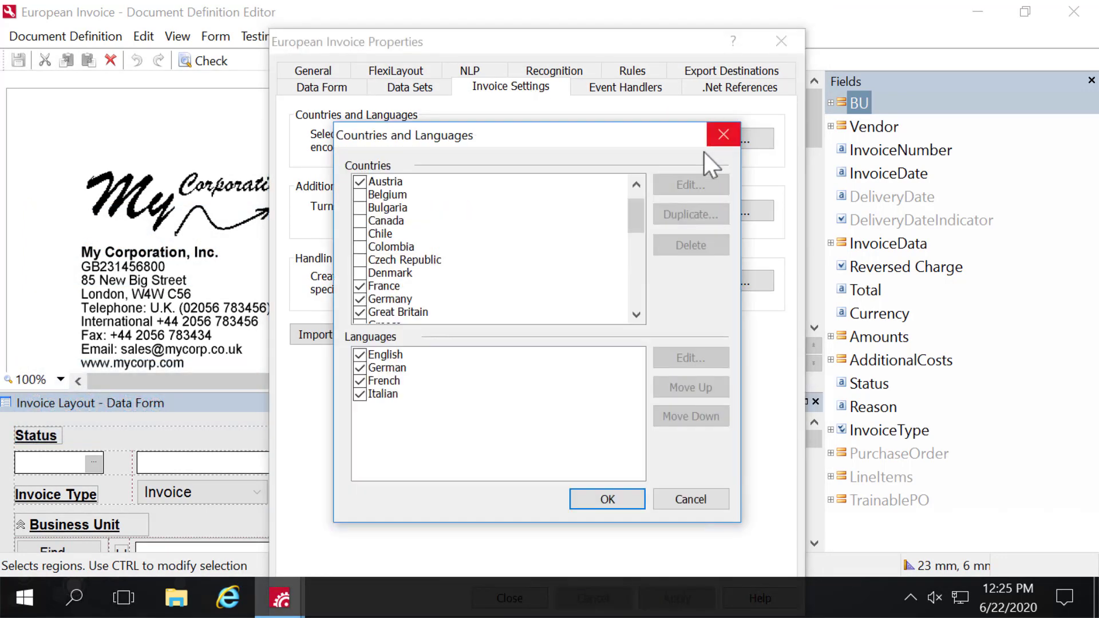
click(357, 182)
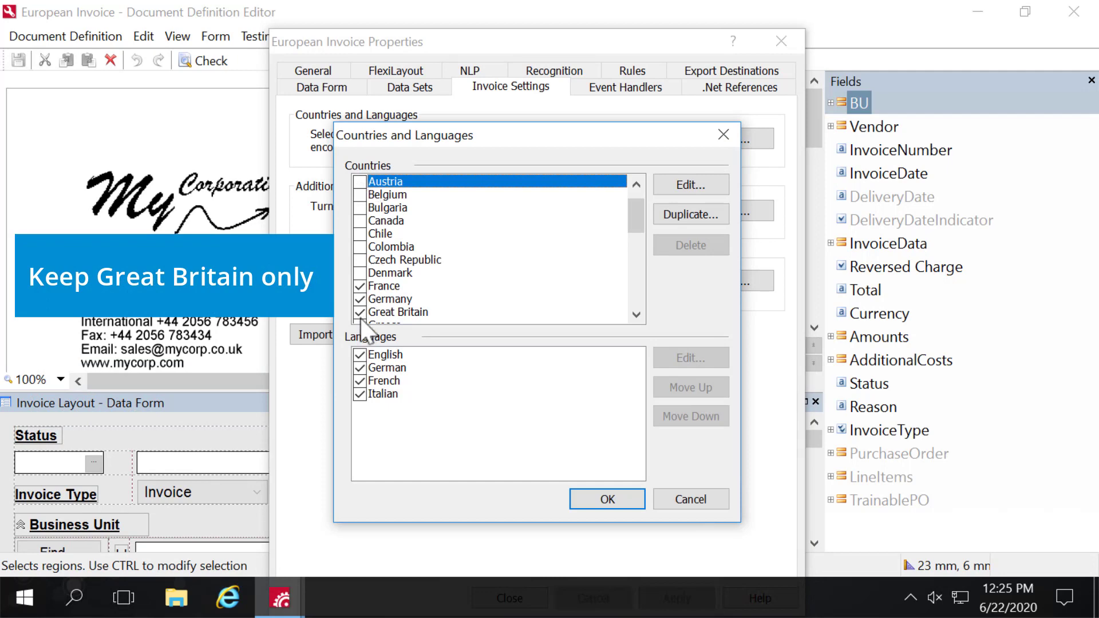
click(357, 287)
click(400, 299)
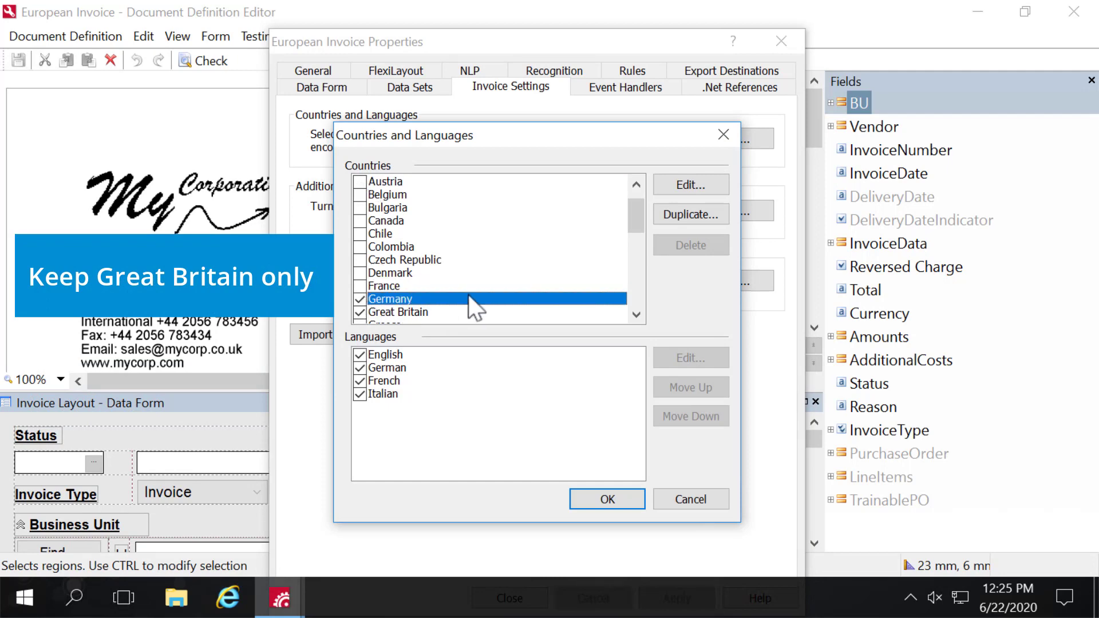
click(359, 300)
drag(637, 221, 664, 184)
click(369, 302)
click(360, 298)
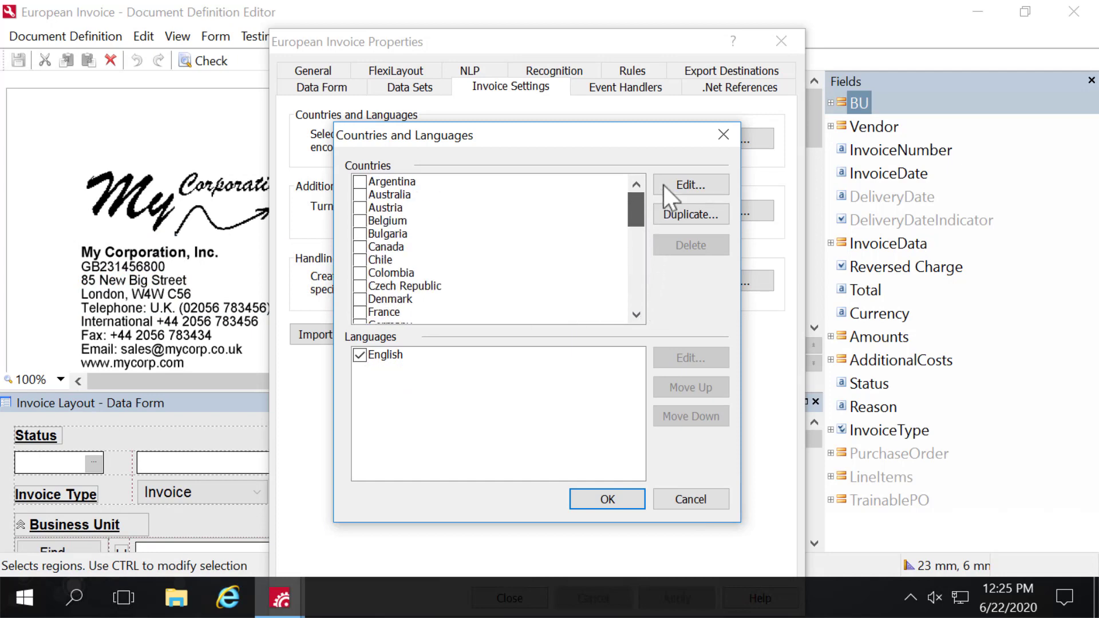
click(608, 500)
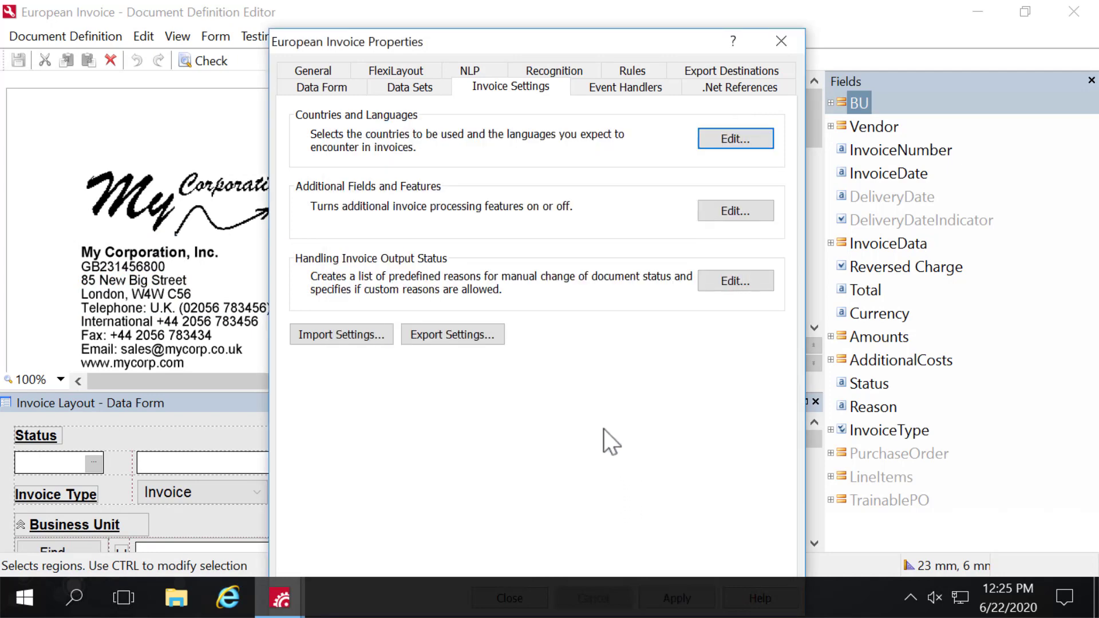
Apply the changed invoice settings and close the European Invoice properties.
drag(671, 31, 685, 3)
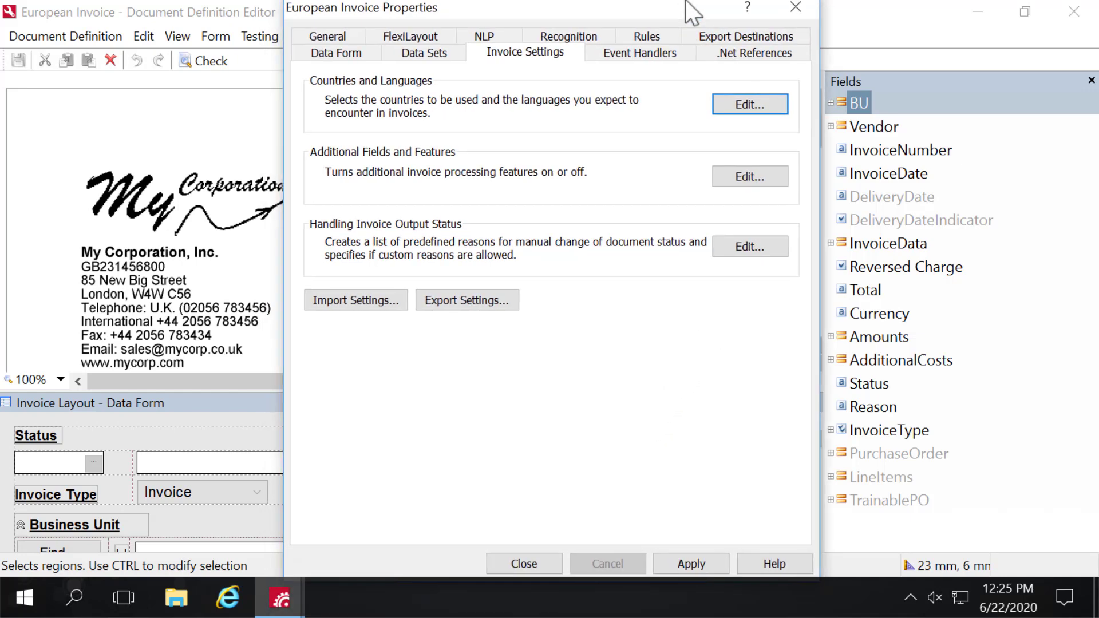
click(687, 569)
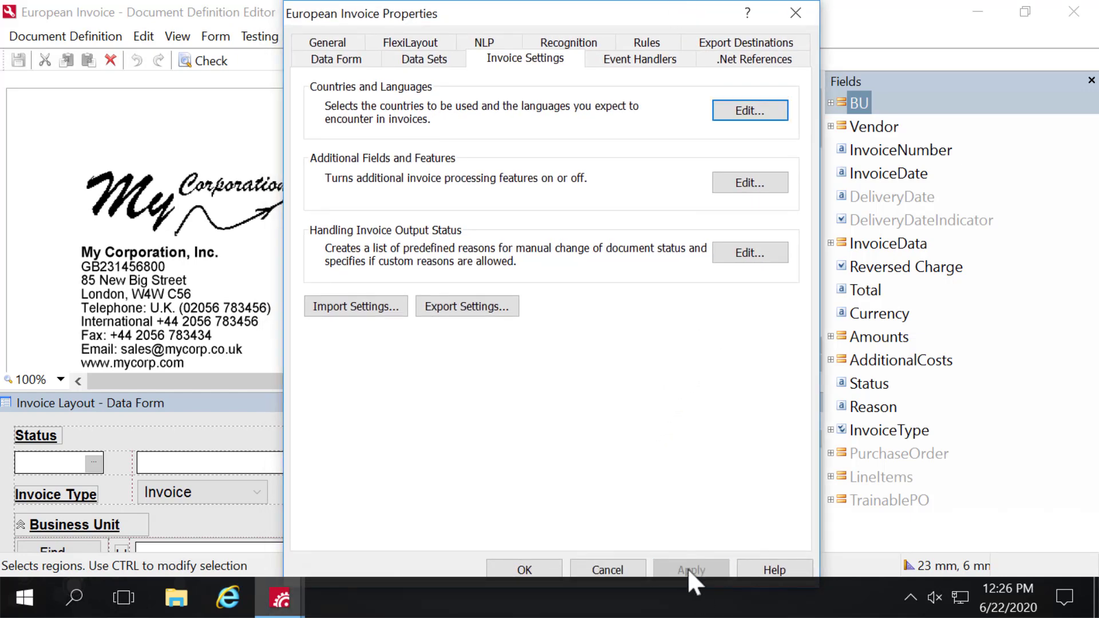
click(524, 568)
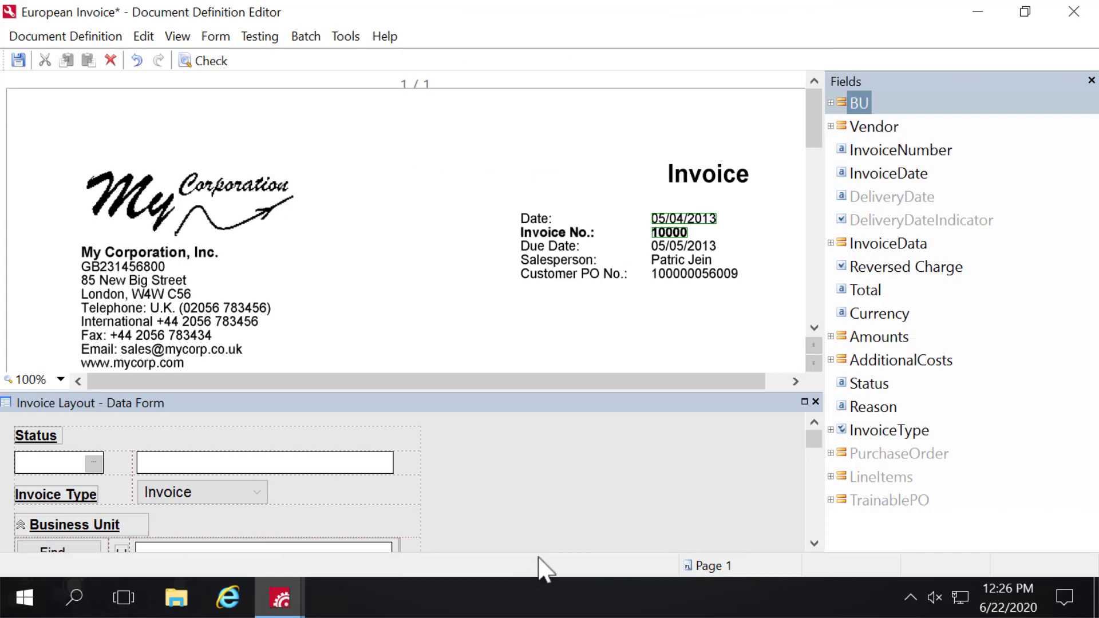
Turn off the requirement that the InvoiceDate field's date lie within a set interval in its validation settings.
right_click(866, 175)
click(870, 425)
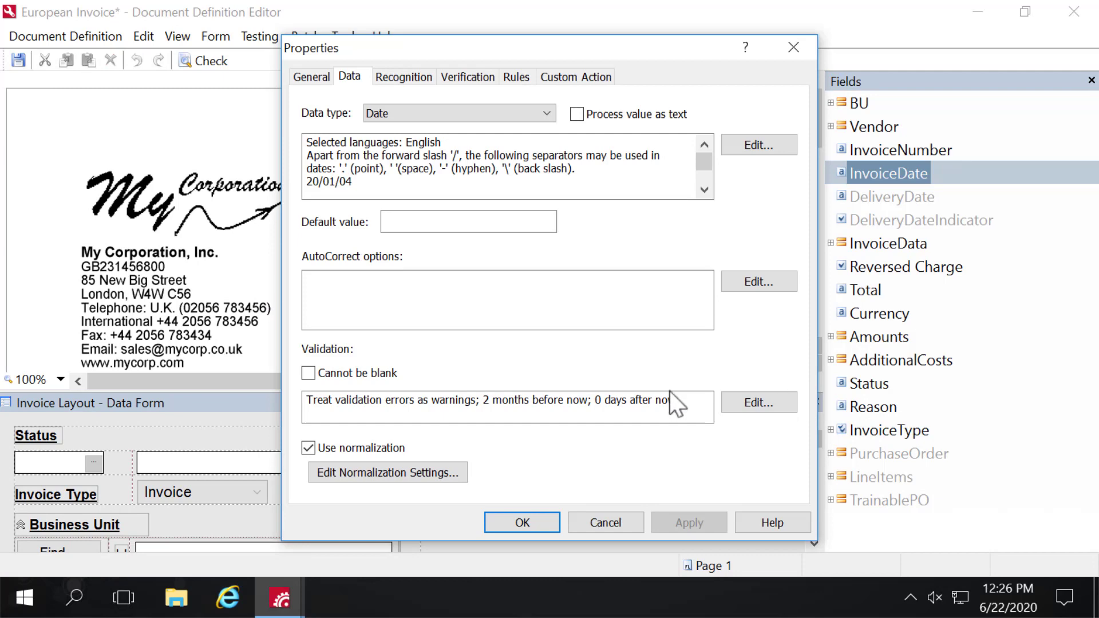
click(747, 400)
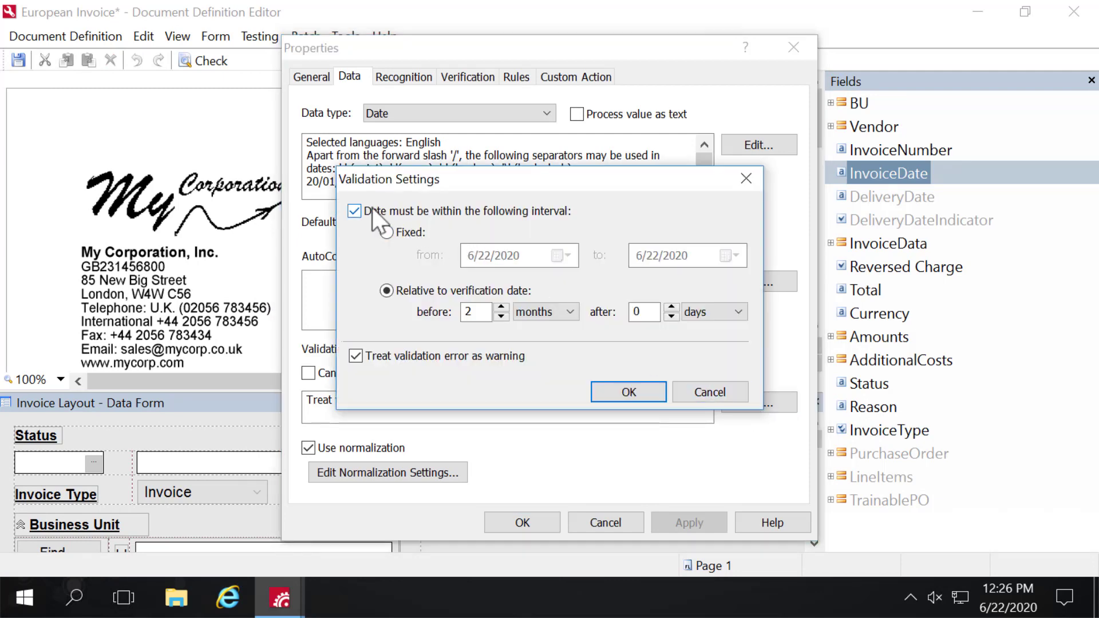
click(355, 212)
click(643, 392)
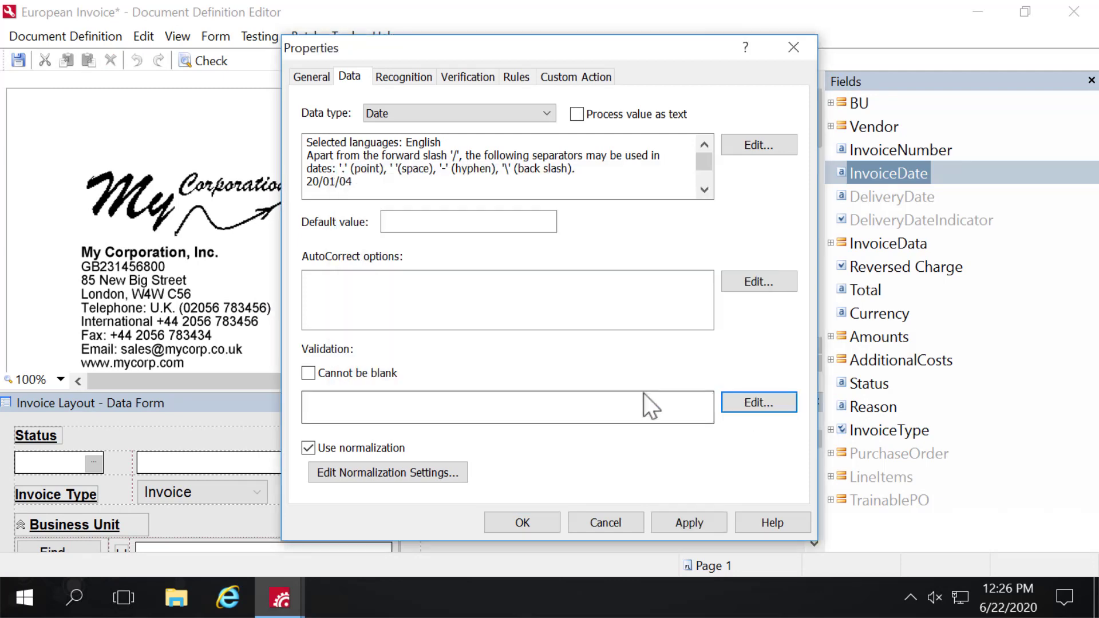
Apply the InvoiceDate property changes, then save and close the European Invoice document definition.
click(677, 528)
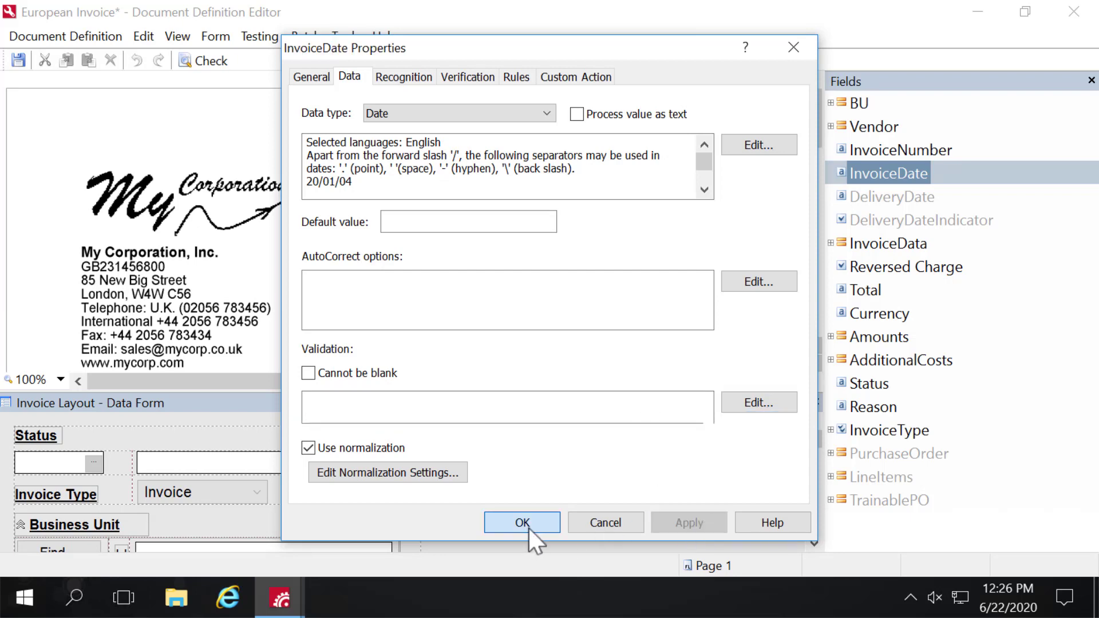
click(527, 528)
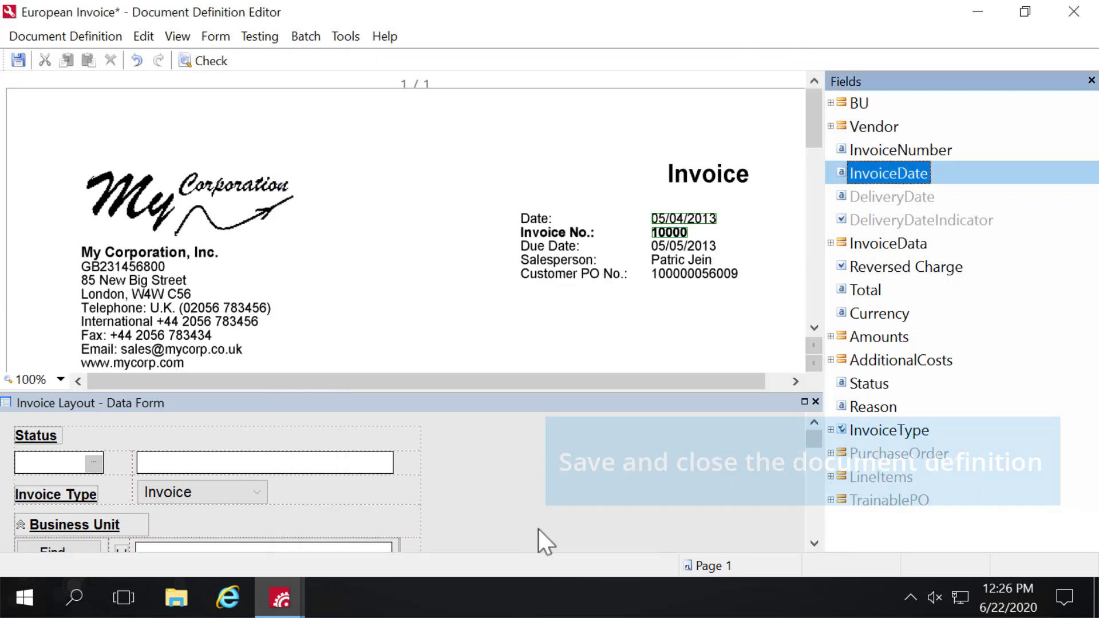
click(1076, 11)
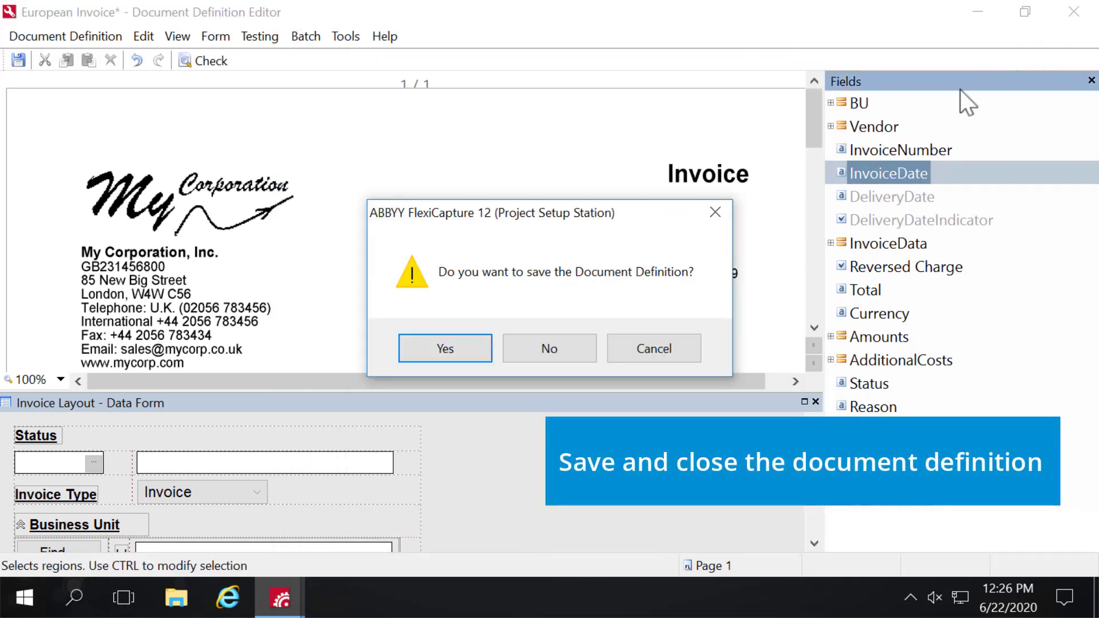
click(436, 349)
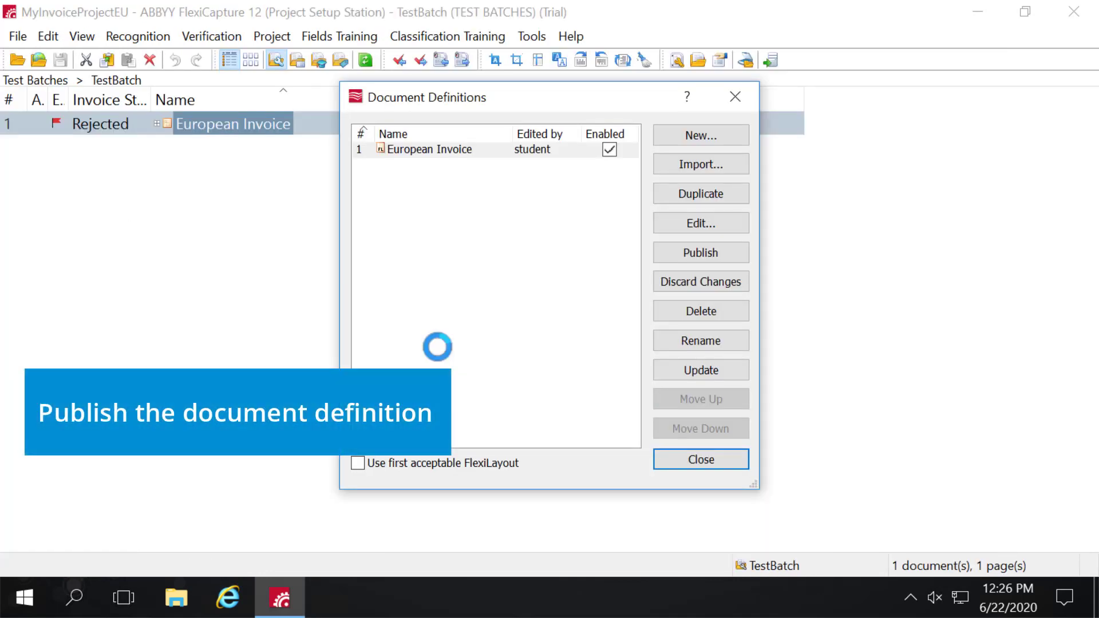
Publish the European Invoice document definition and close the list of document definitions.
click(727, 259)
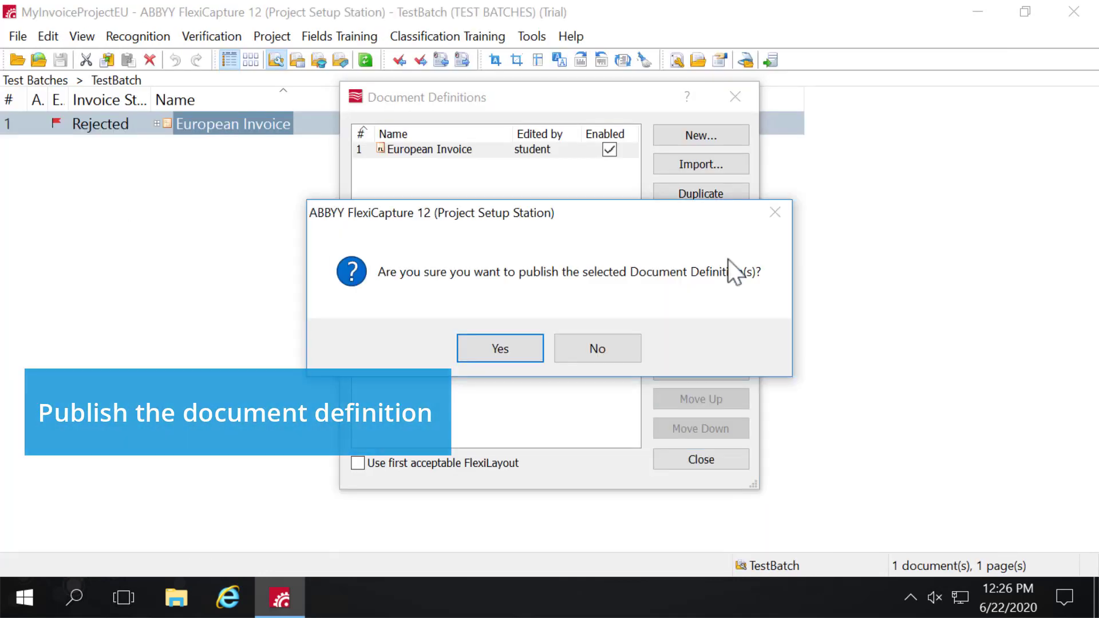
click(526, 341)
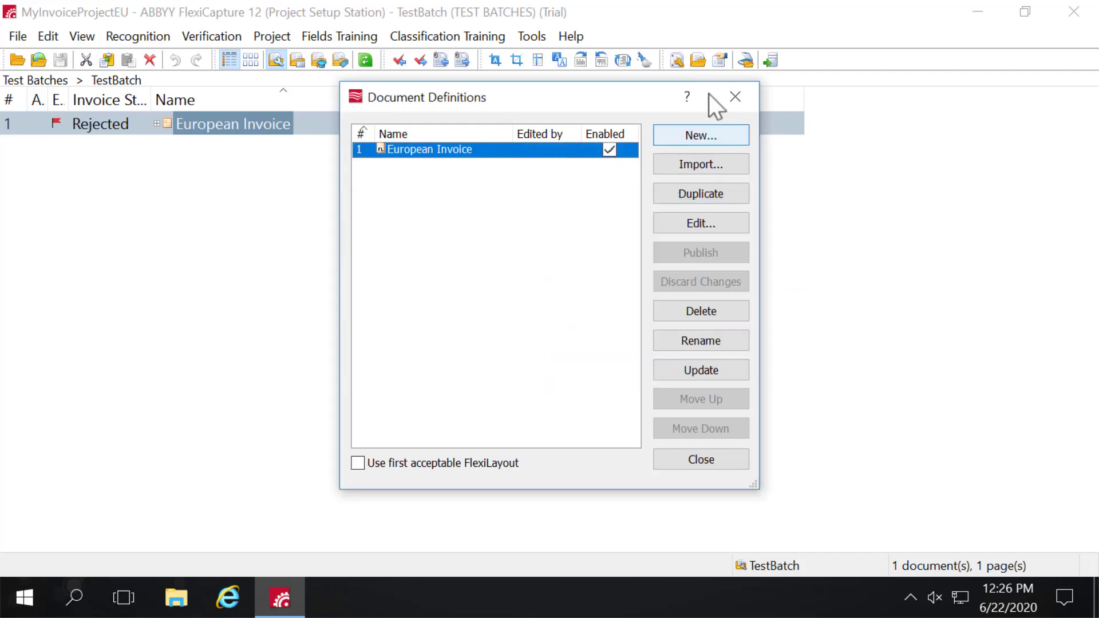
click(735, 96)
Switch to the working batches and create a new batch there.
click(83, 36)
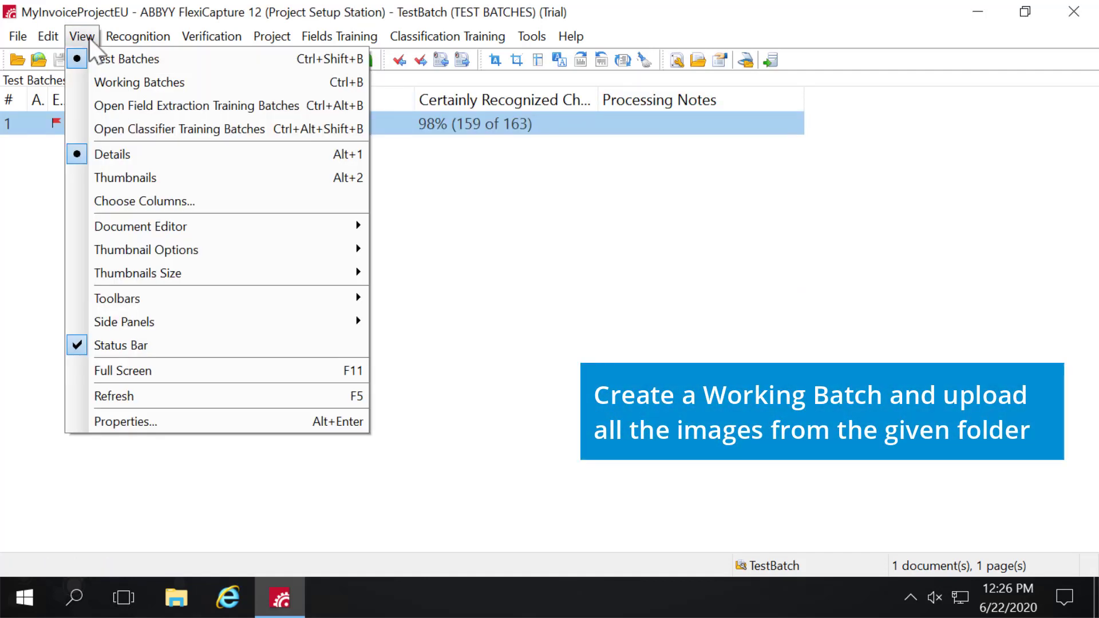
click(91, 80)
right_click(92, 137)
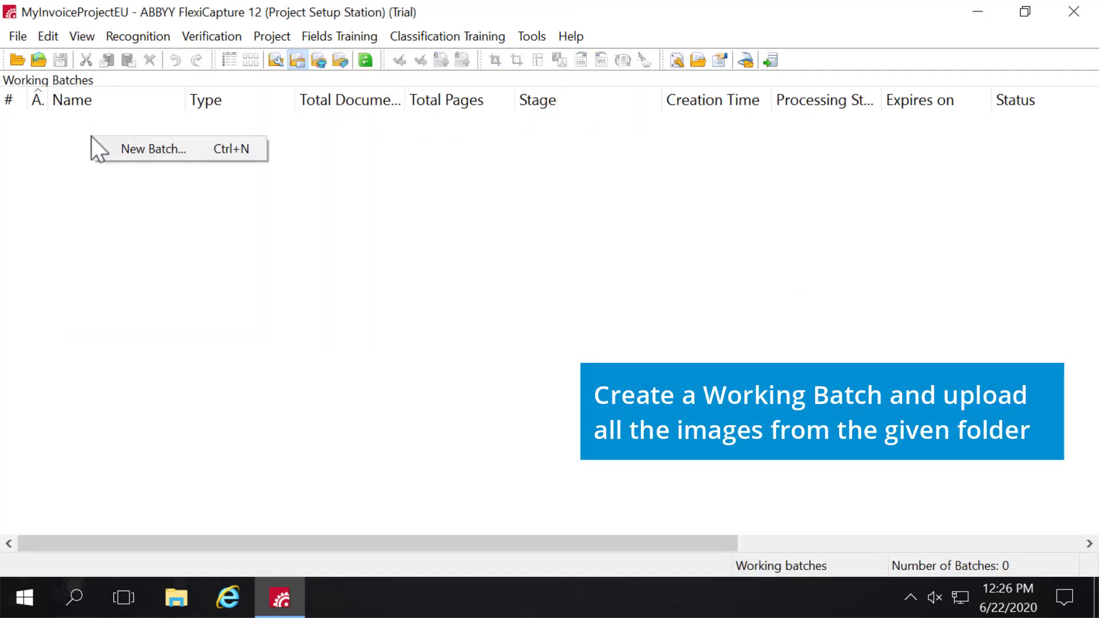
click(111, 148)
Load all the invoice images from the Images folder into the new working batch.
right_click(87, 119)
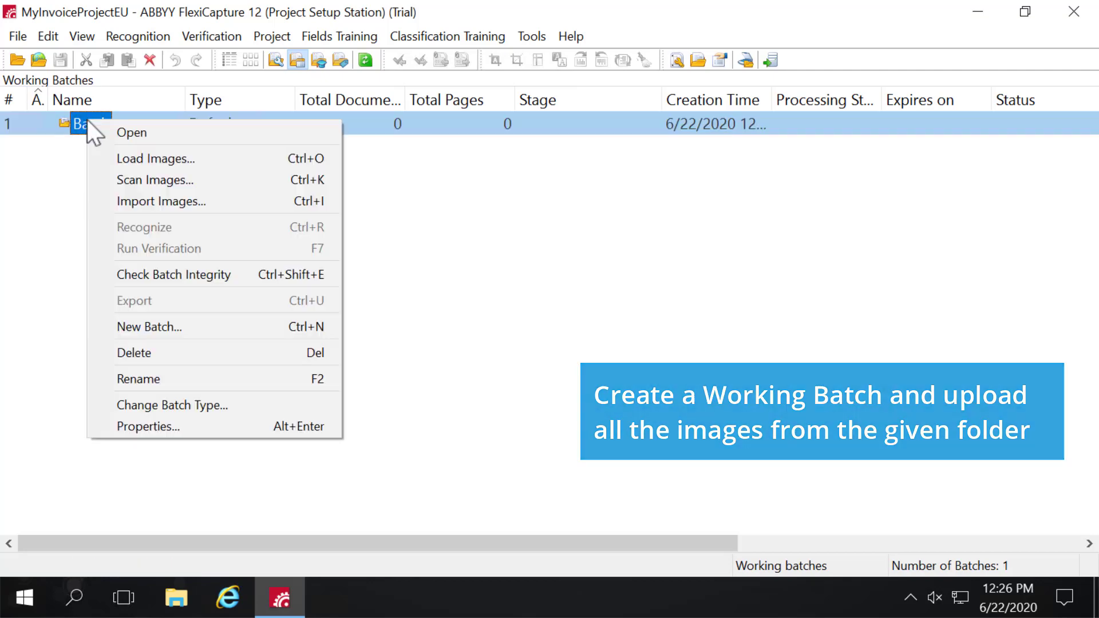
click(125, 158)
click(493, 202)
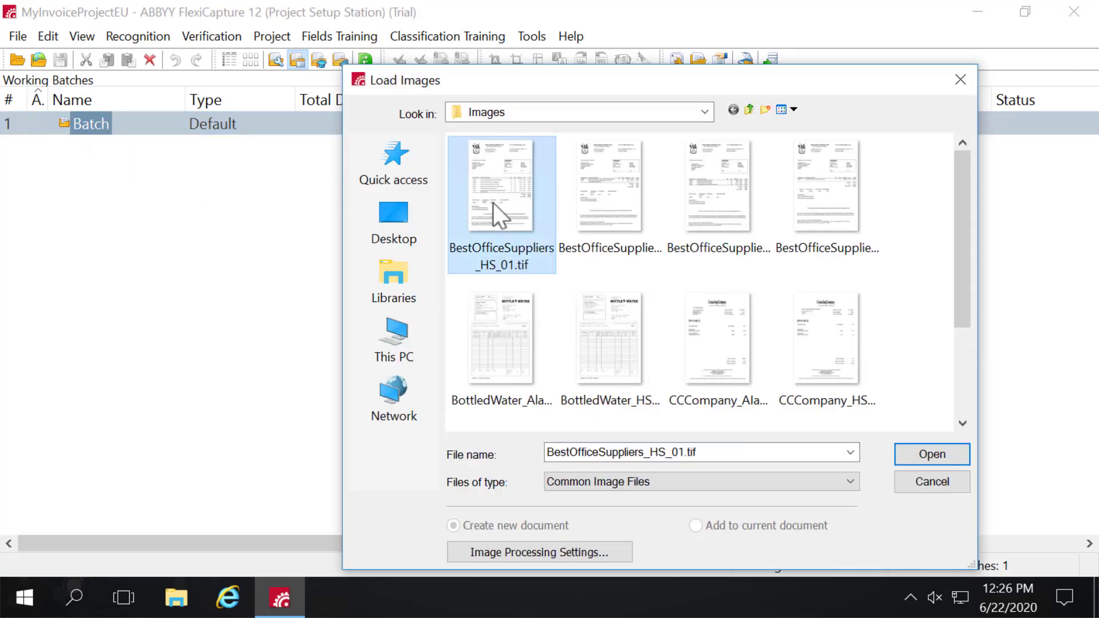
key(ctrl+a)
click(908, 446)
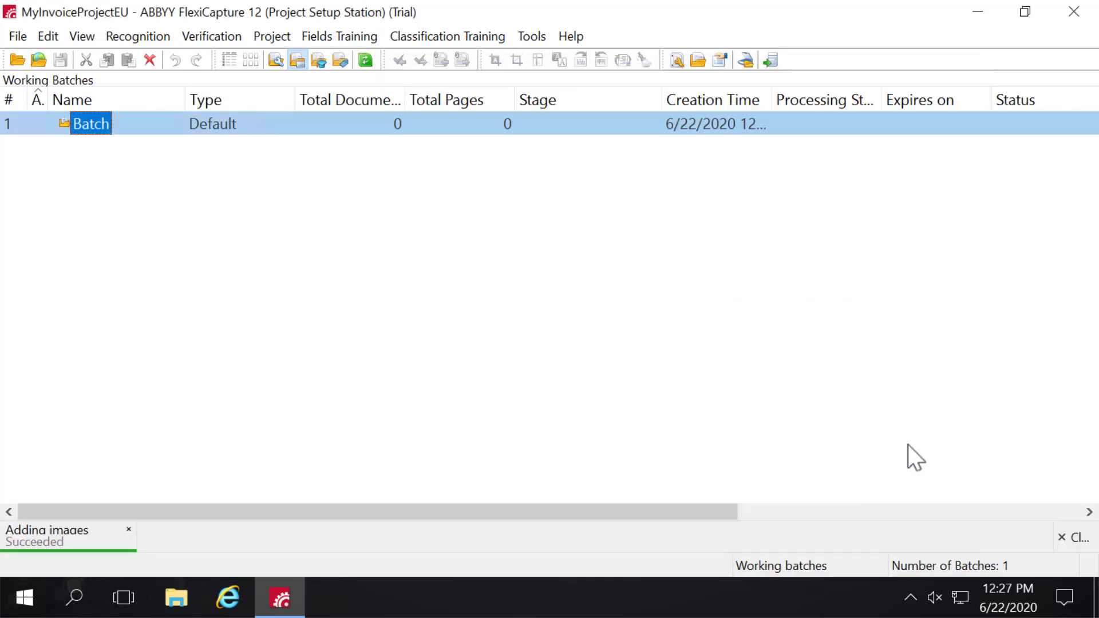
Open rejected invoice 5 in the working batch and expand its Business Unit details to examine the mismatched fields.
double_click(90, 125)
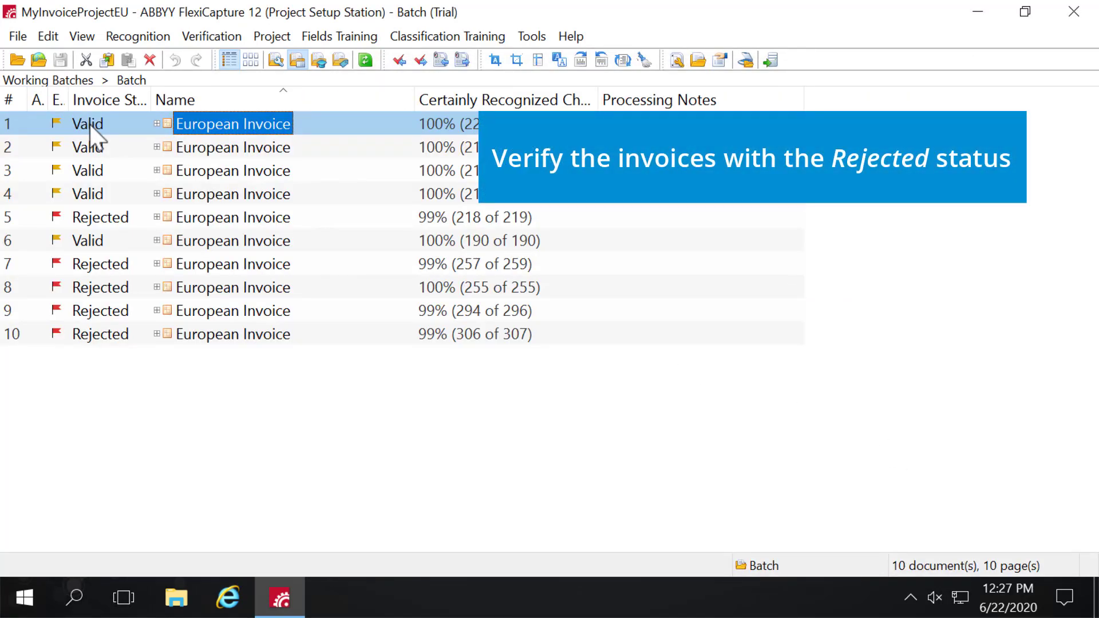
click(119, 215)
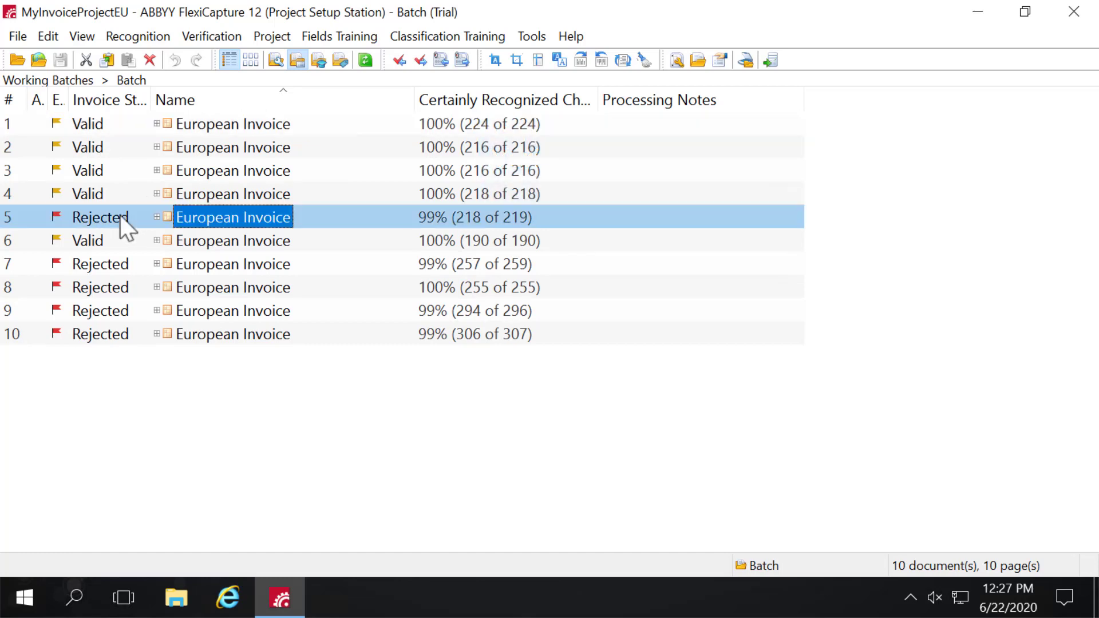
double_click(119, 216)
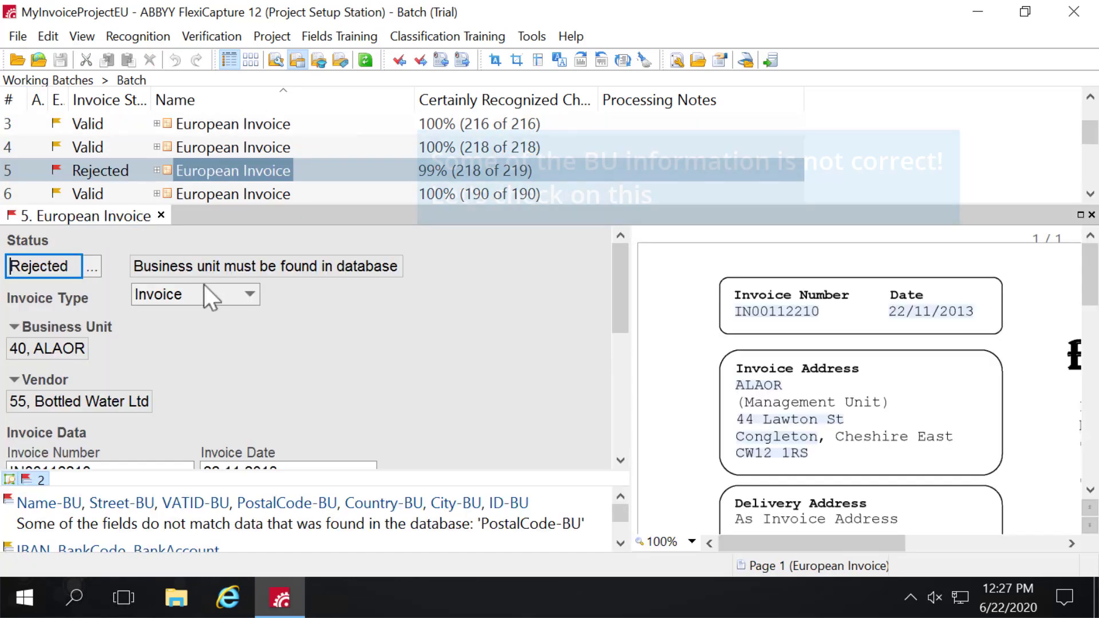
scroll(189, 351, down, 3)
scroll(186, 345, down, 1)
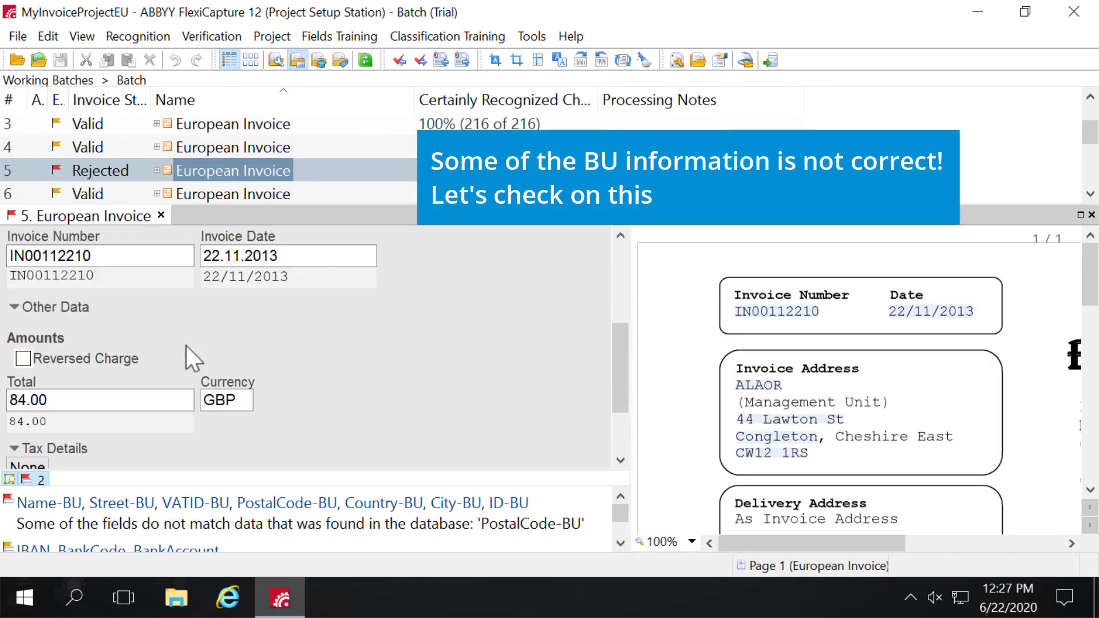
scroll(187, 346, down, 1)
scroll(187, 346, up, 5)
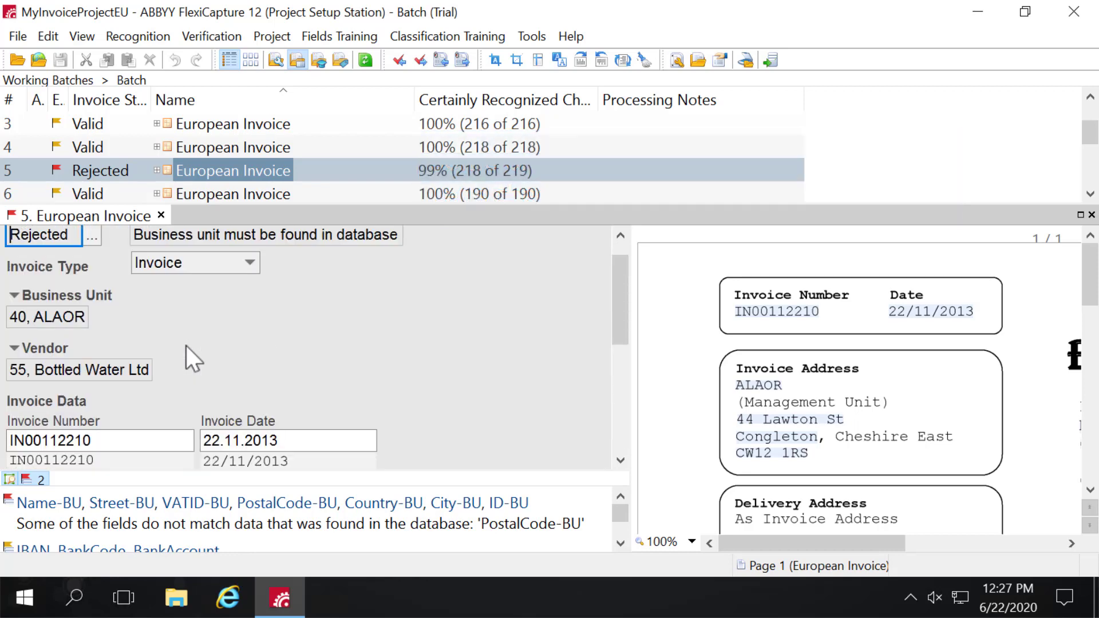
click(16, 295)
scroll(134, 320, down, 1)
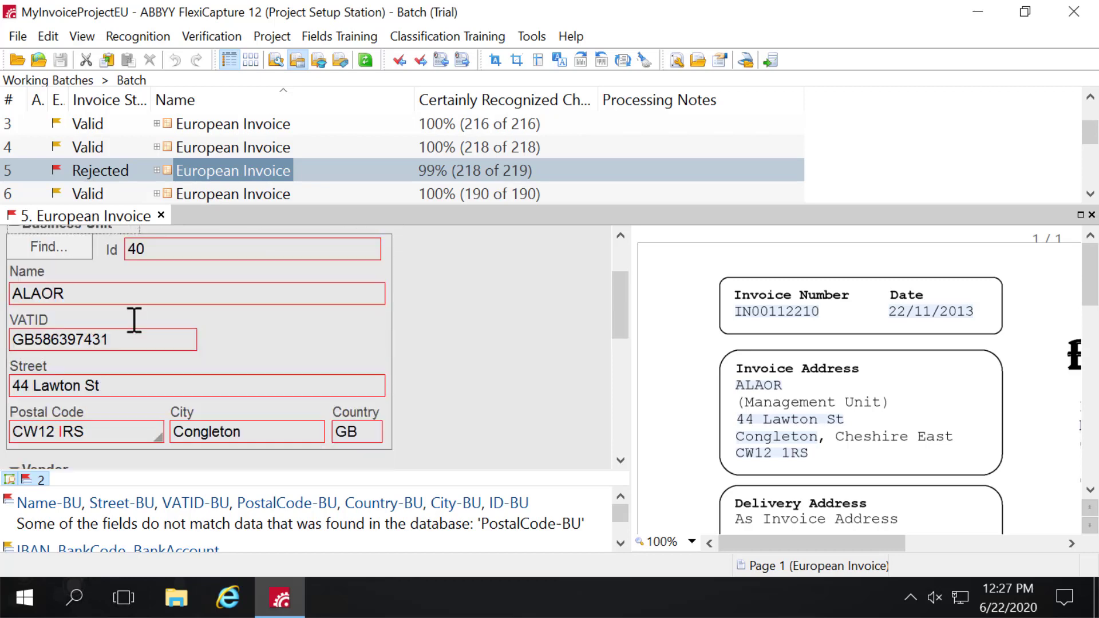
Replace invoice 5's business unit postal code with the suggested database value, then close the invoice and save the changes.
click(158, 437)
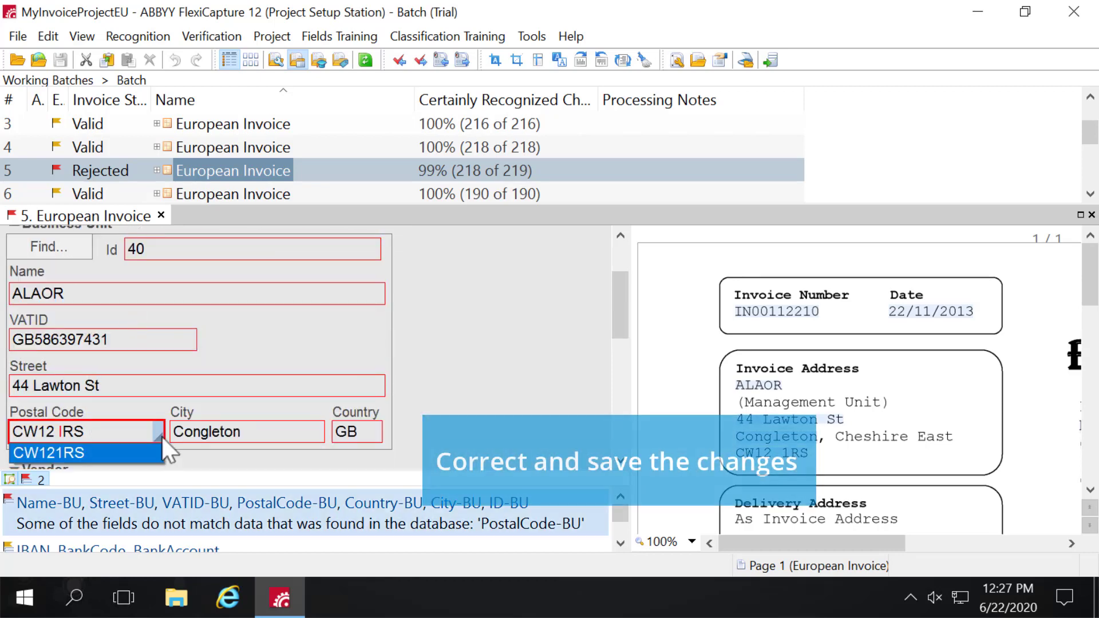
click(84, 451)
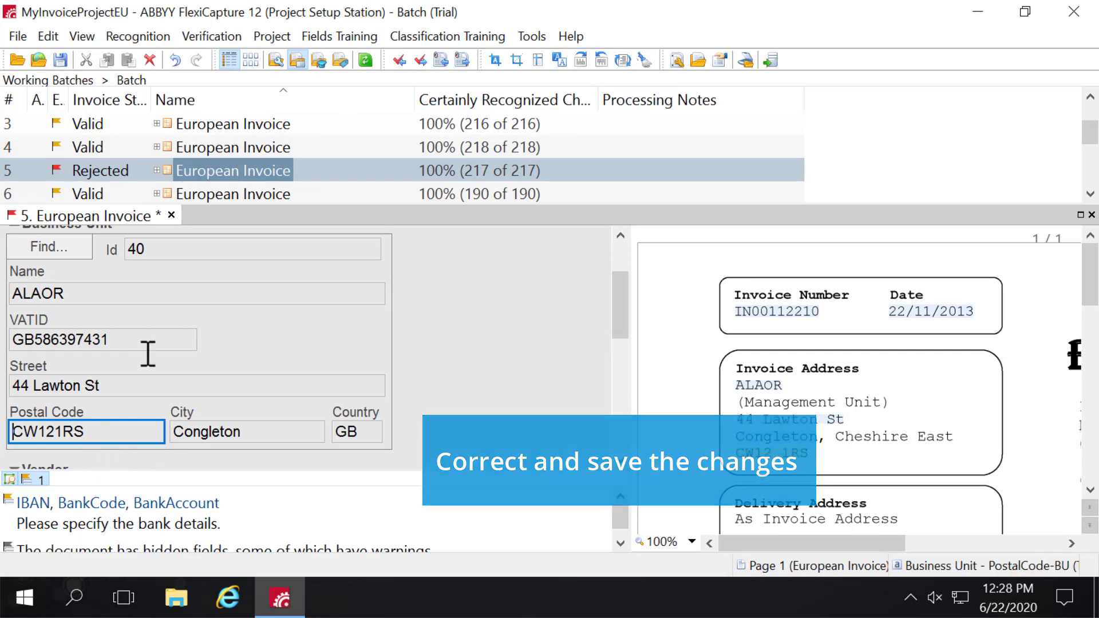
click(171, 215)
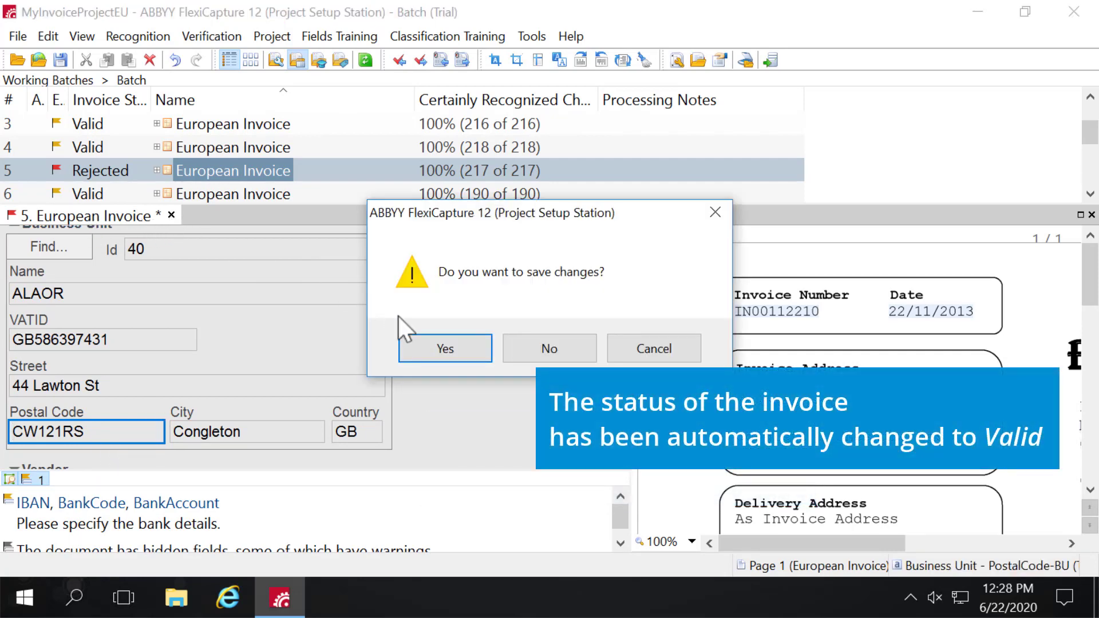
click(445, 348)
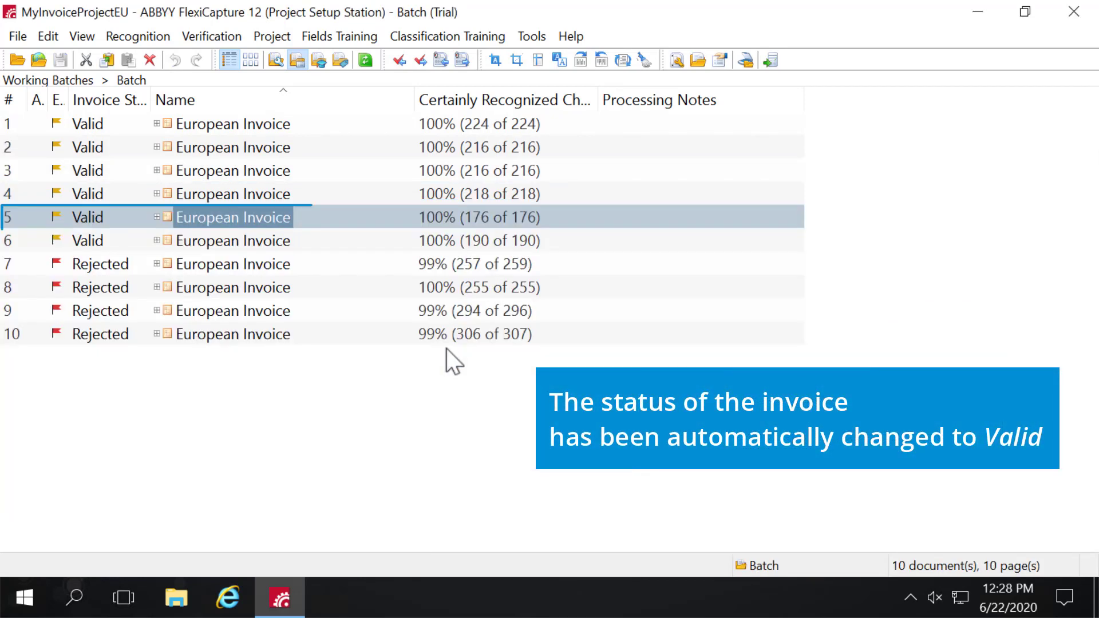
Assign the ALAOR business unit record from the database lookup to rejected invoice 7, then close it and save the changes.
double_click(112, 268)
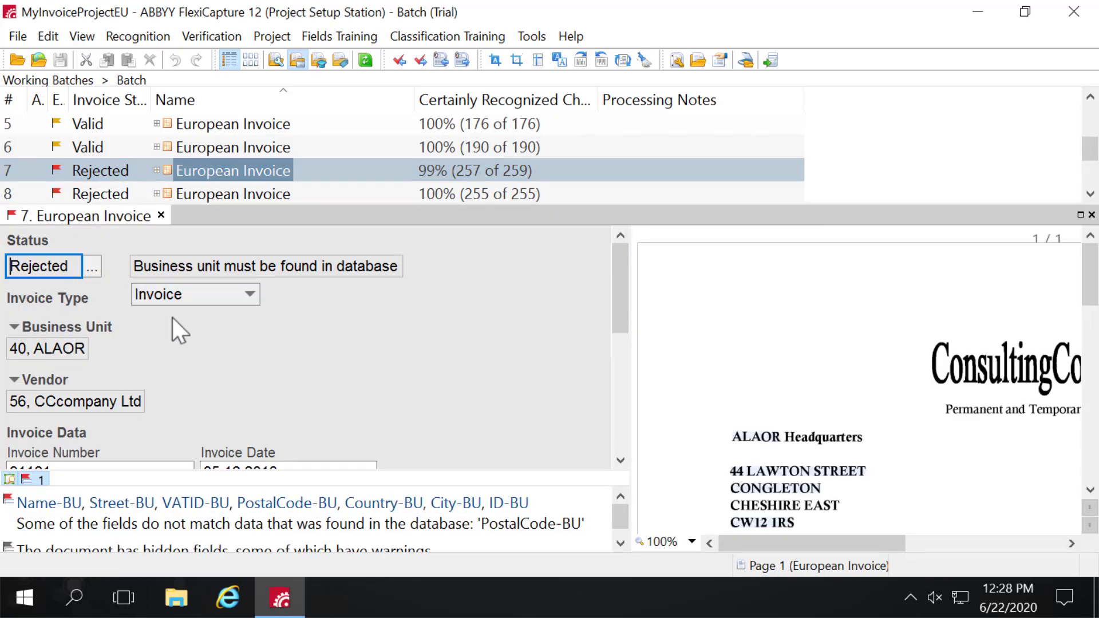
click(17, 328)
click(67, 352)
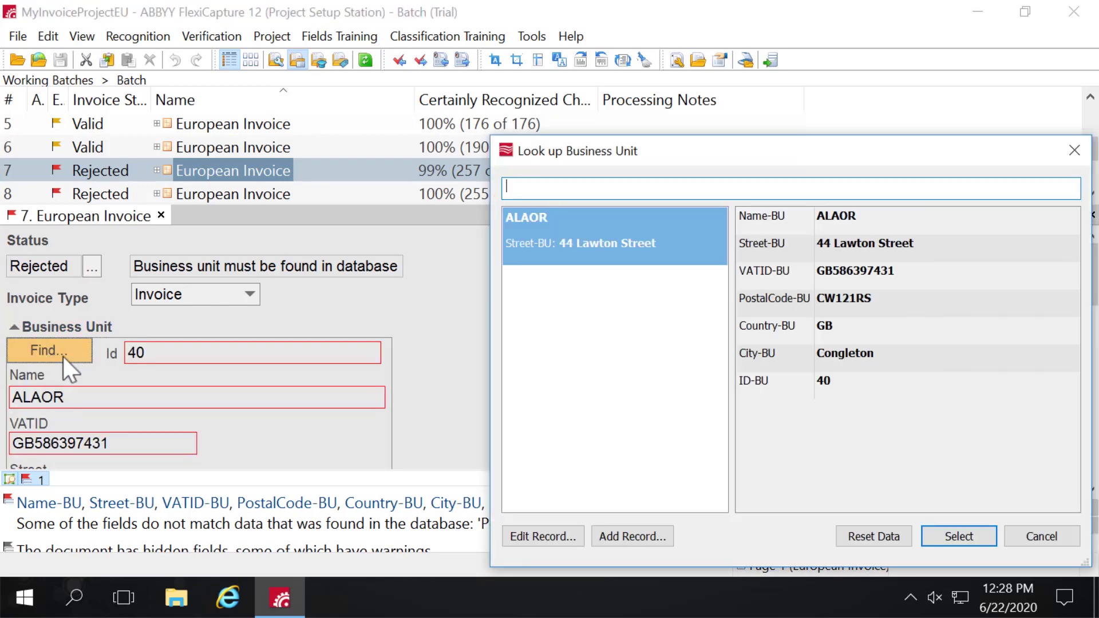
click(608, 240)
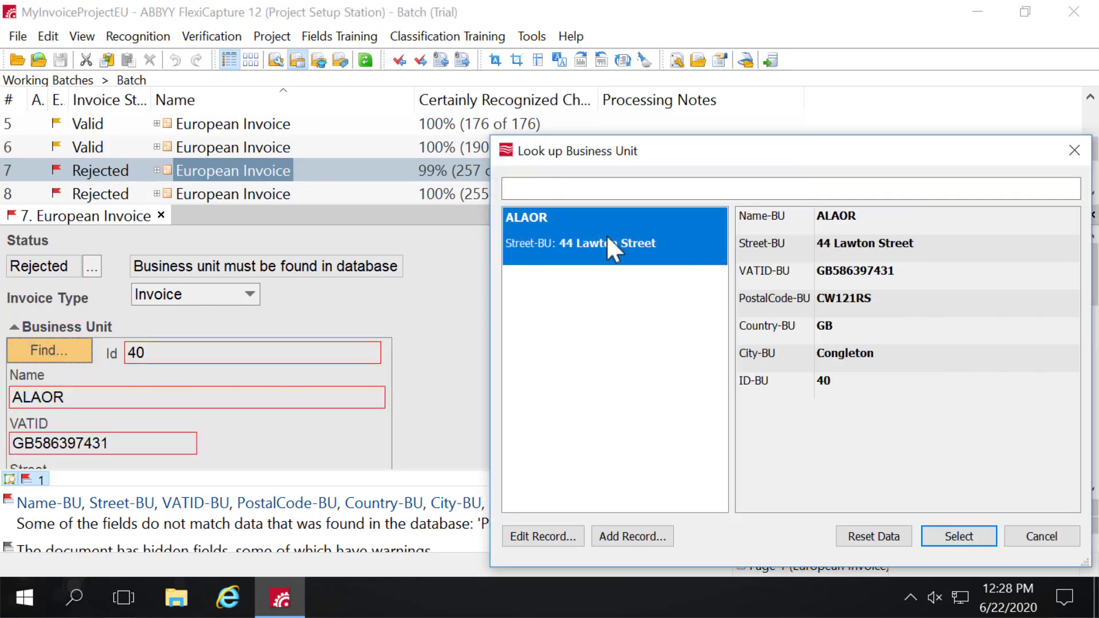
click(963, 542)
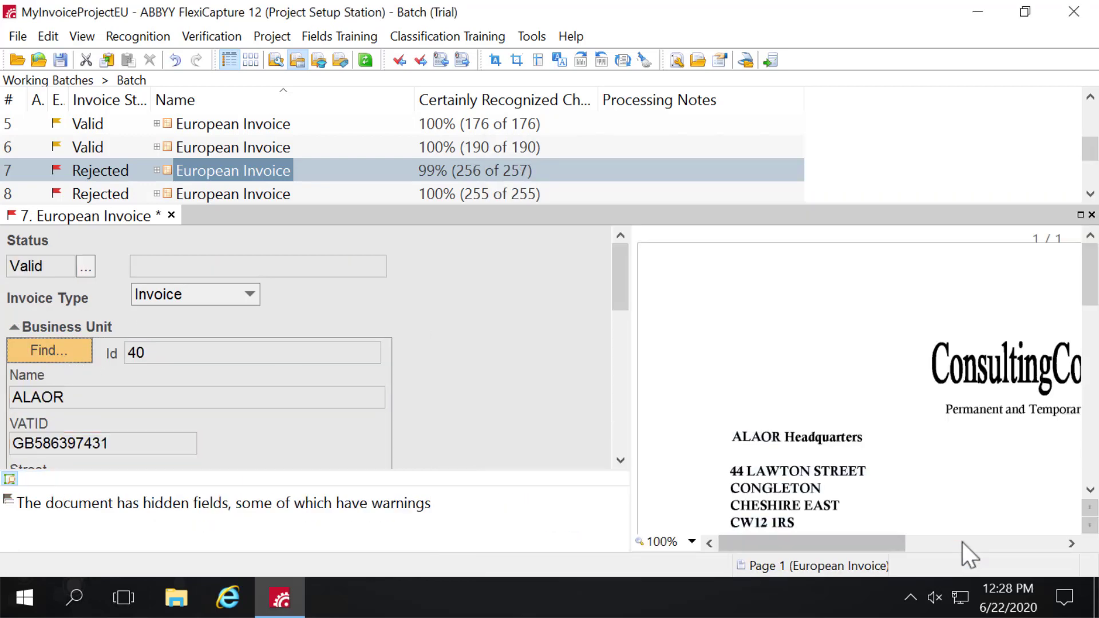
click(171, 215)
click(461, 346)
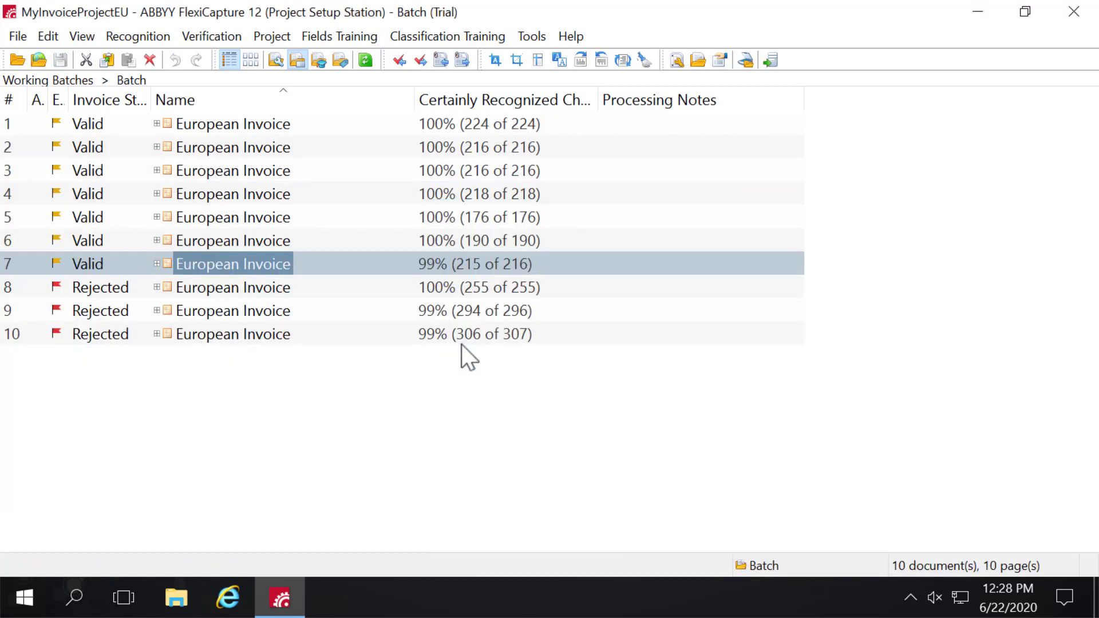
Assign the HAPPY STAR LIMITED business unit record from the database lookup to rejected invoice 8, then close it and save the changes.
double_click(222, 287)
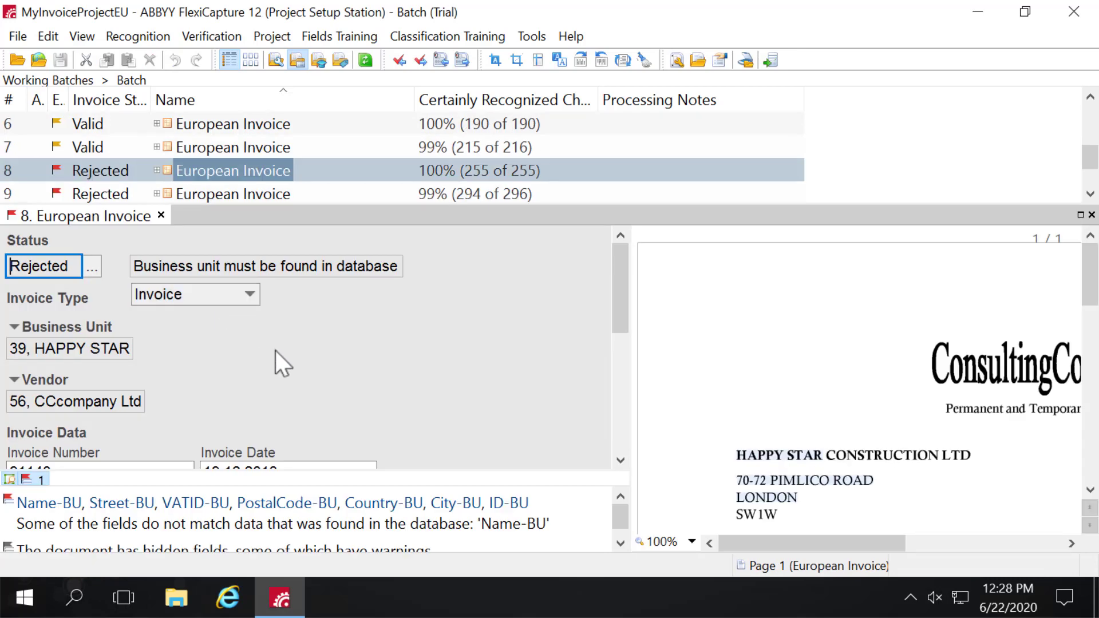
scroll(188, 361, down, 1)
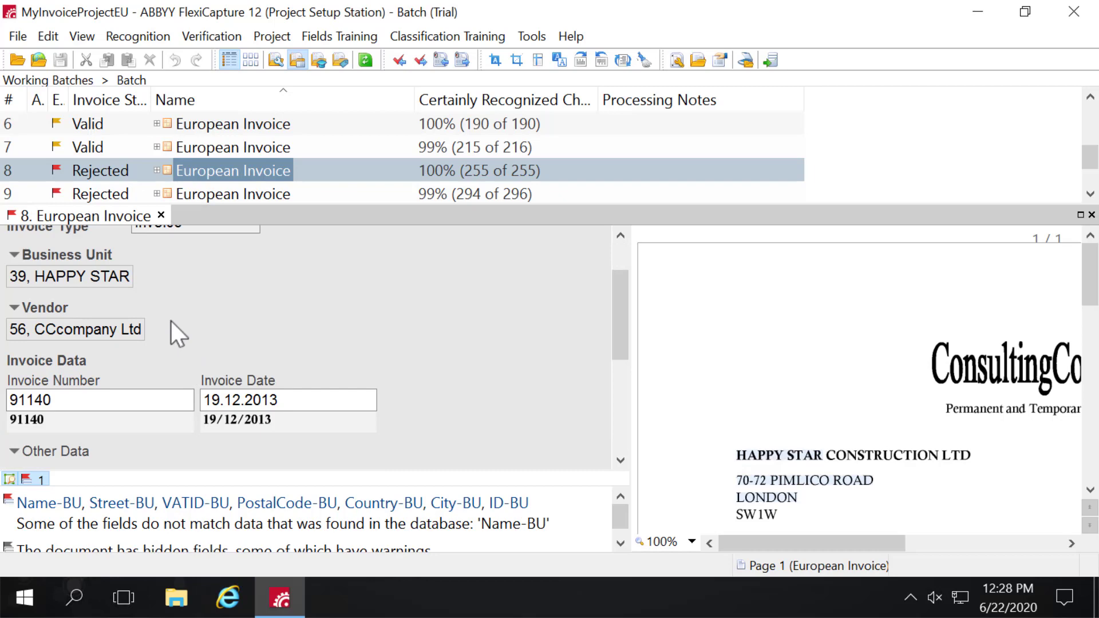
click(11, 255)
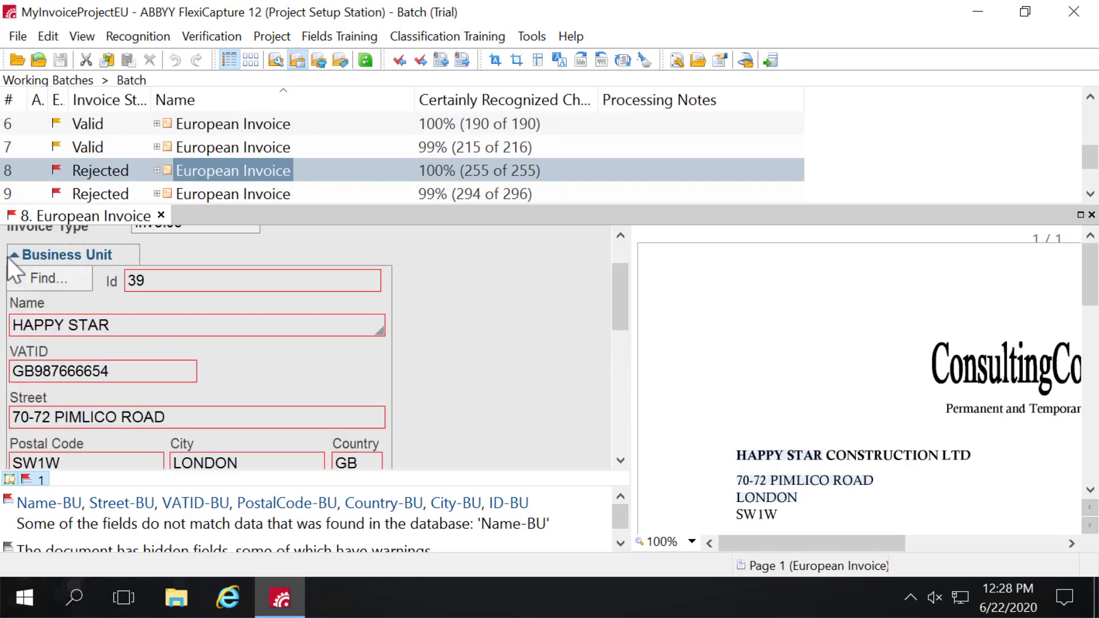
click(40, 283)
click(587, 247)
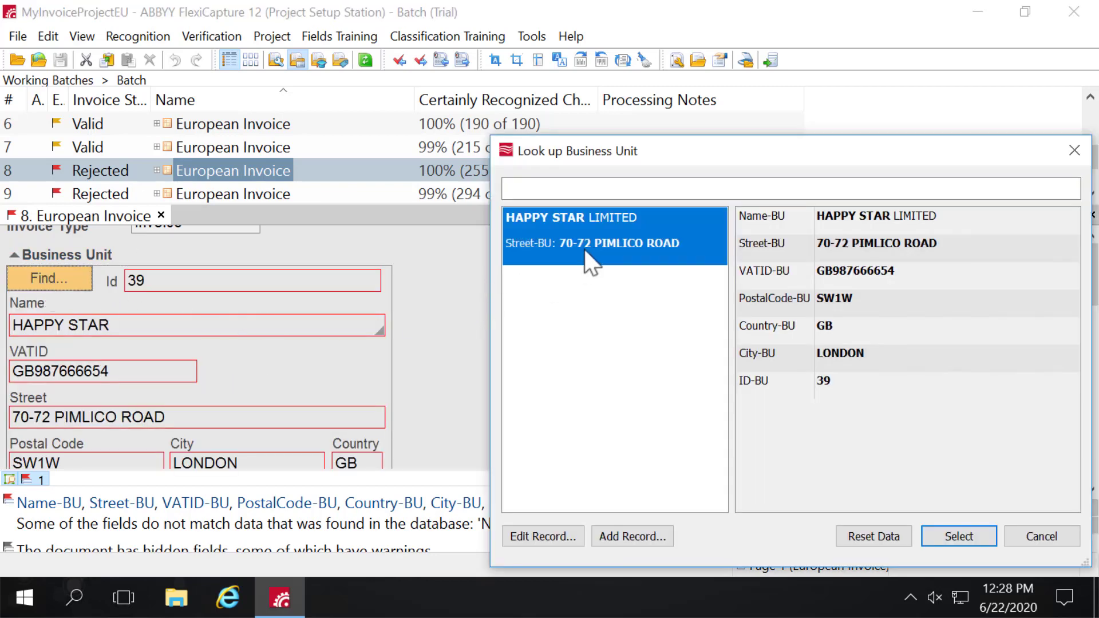
click(958, 536)
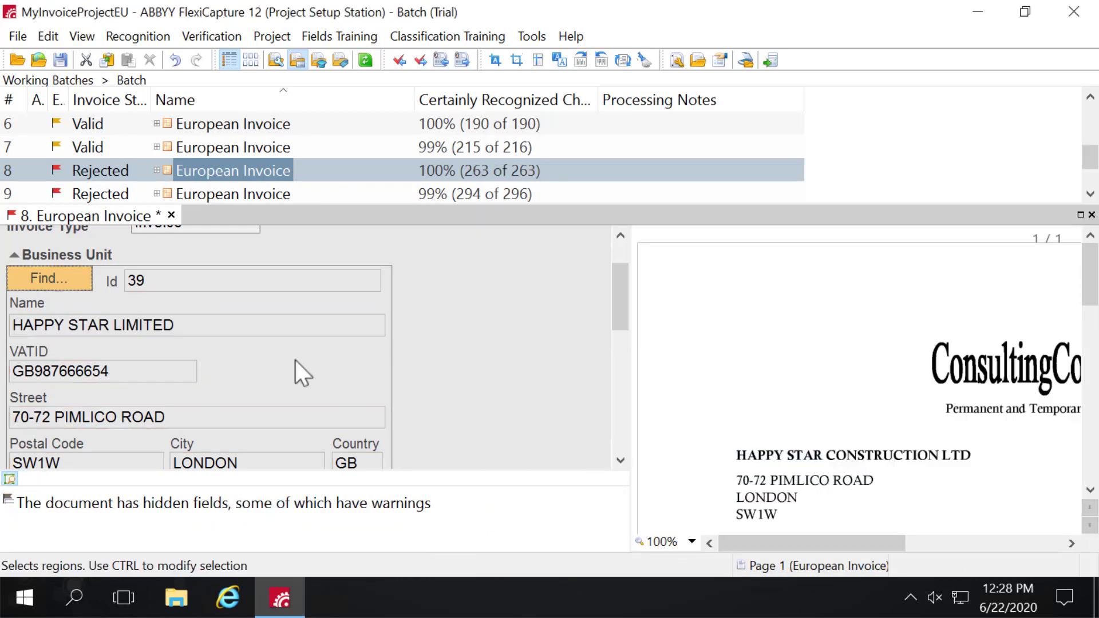
click(171, 215)
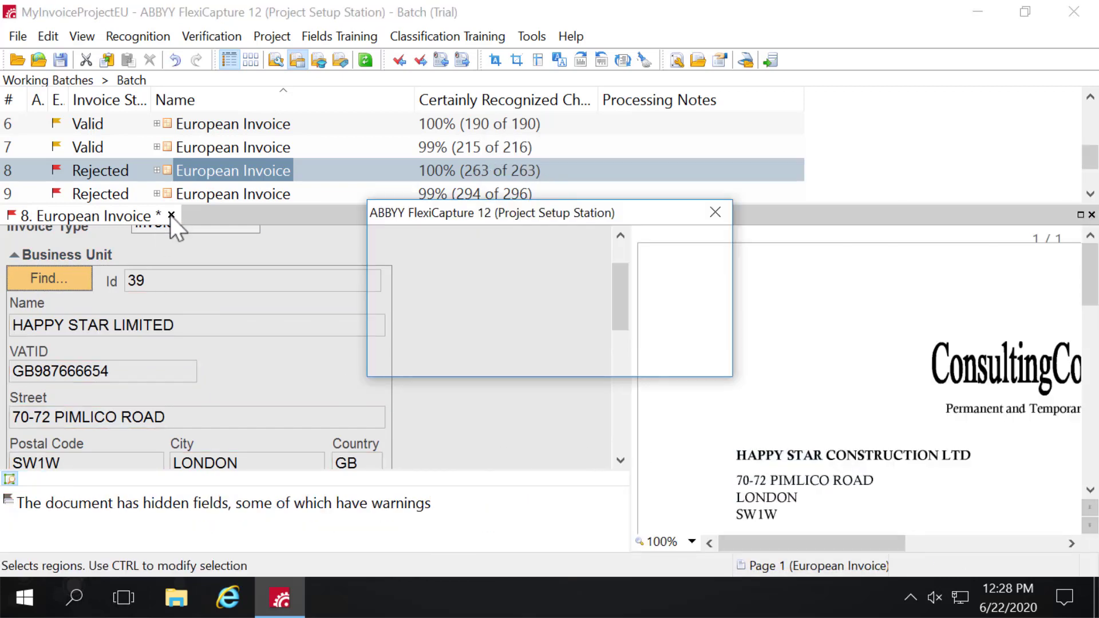
click(462, 355)
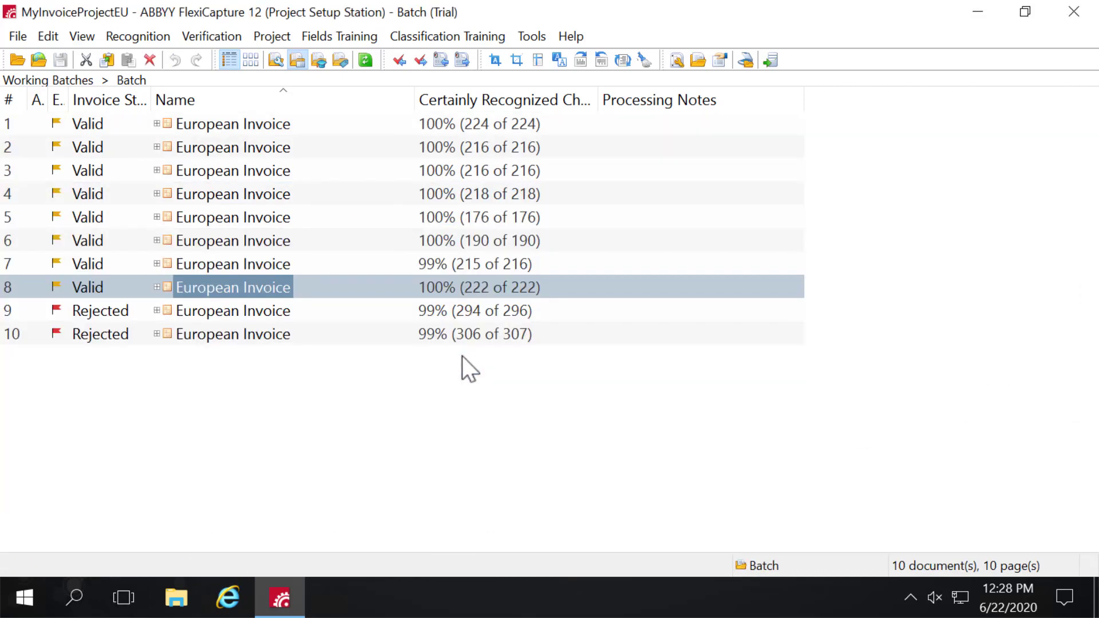
Open rejected invoice 9 and replace its Invoice Date region with one covering the full date "25th November 2013" on the page image.
double_click(270, 316)
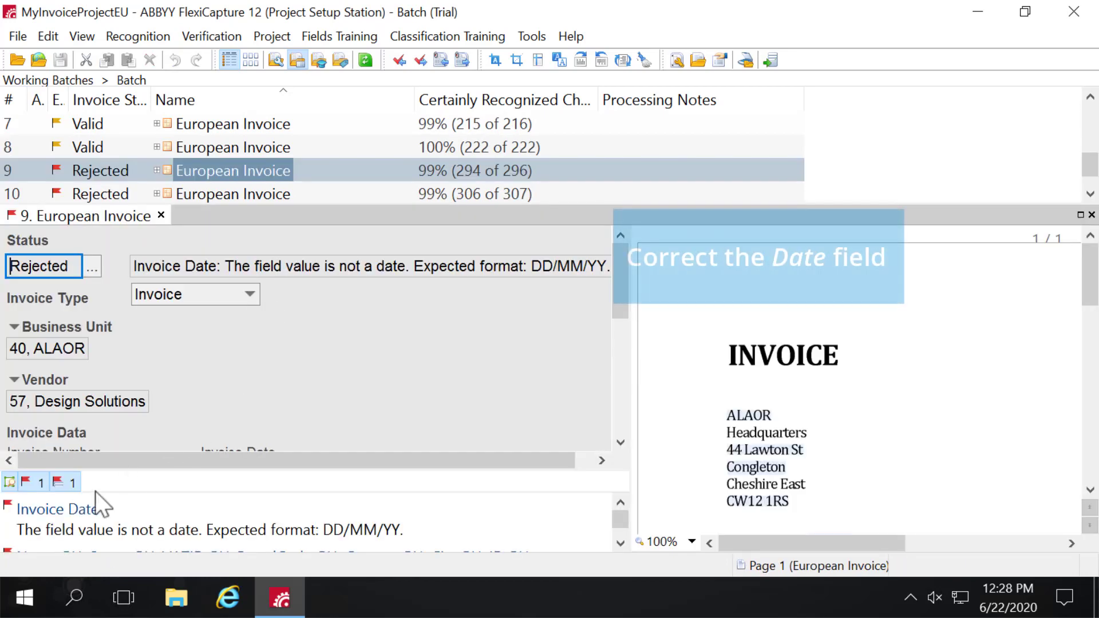
click(75, 521)
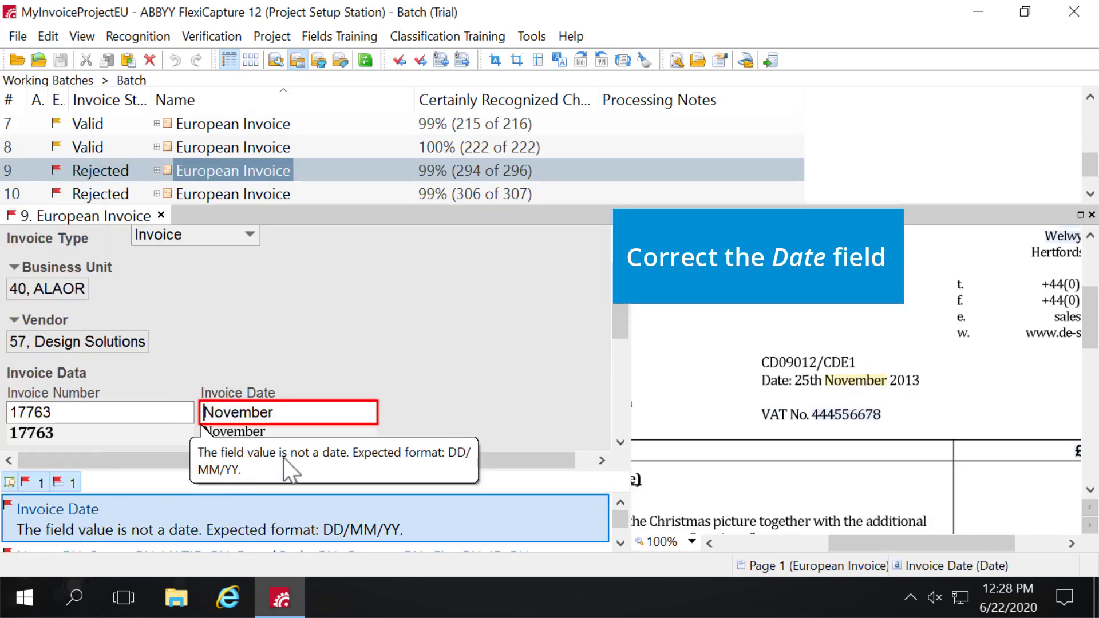
click(898, 363)
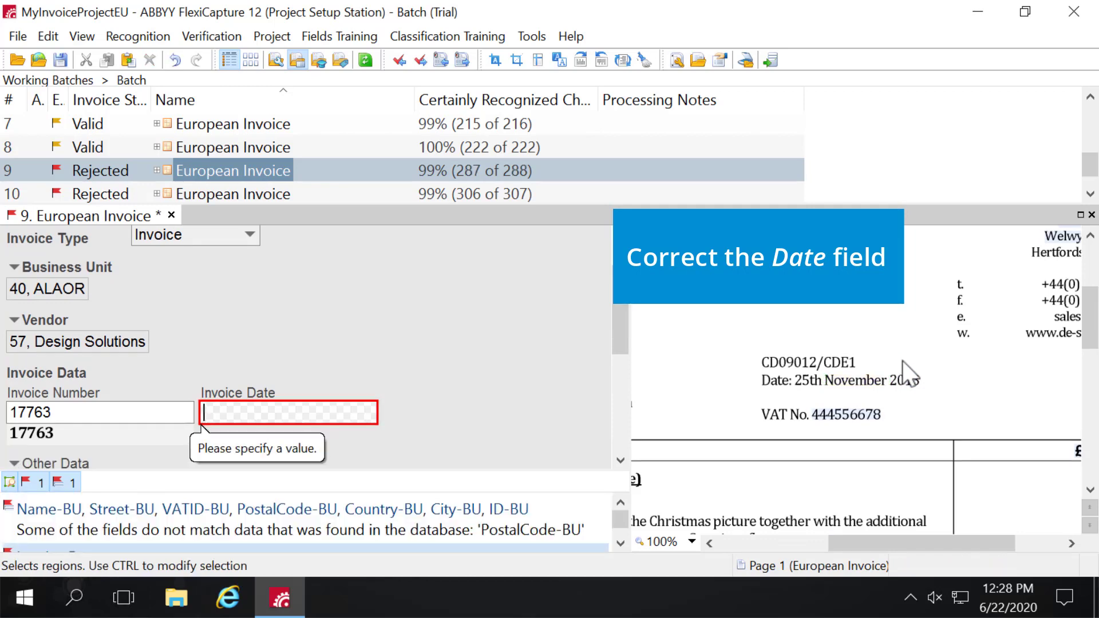
drag(793, 372, 922, 390)
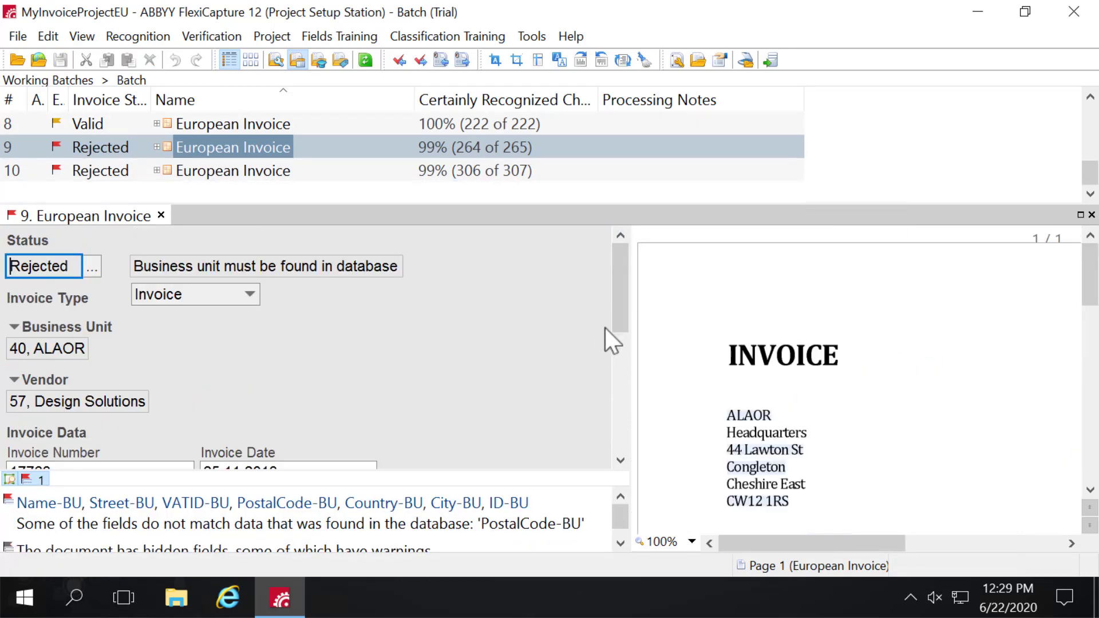
Replace invoice 9's business unit postal code with the suggested database value, then close the invoice and save the changes.
mouse_move(619, 322)
mouse_down()
mouse_move(624, 378)
mouse_move(615, 324)
mouse_up()
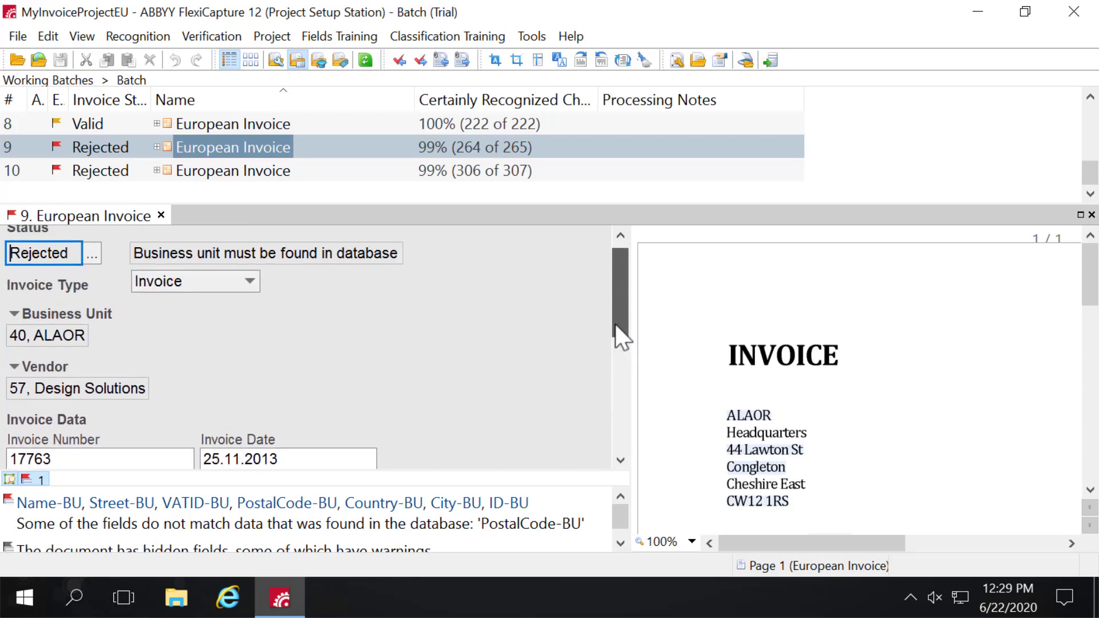
click(46, 332)
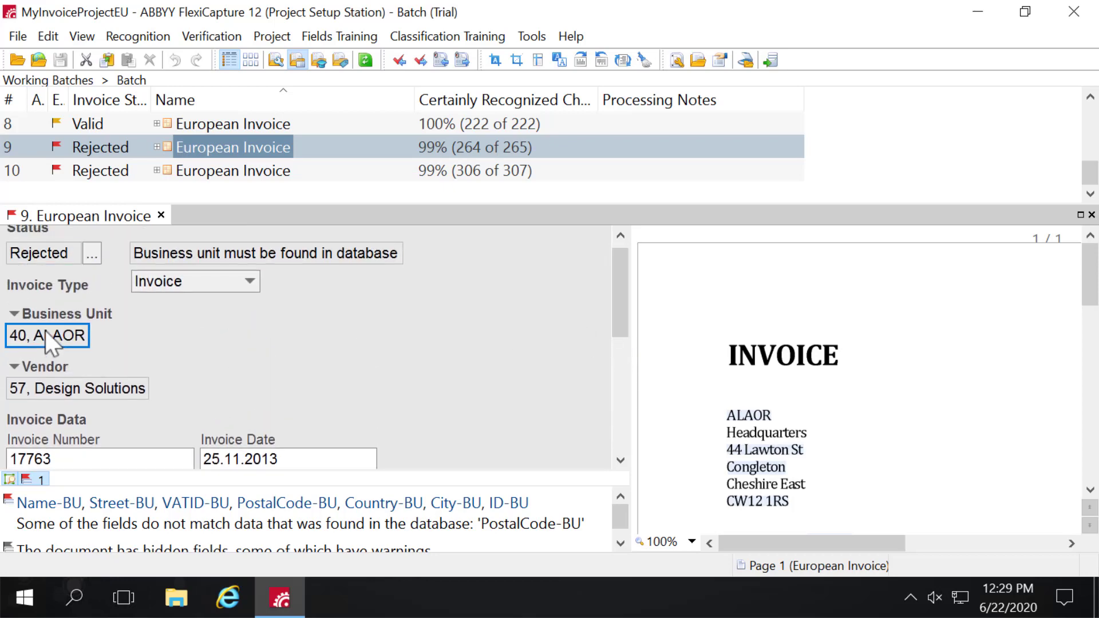
click(20, 314)
scroll(67, 352, down, 3)
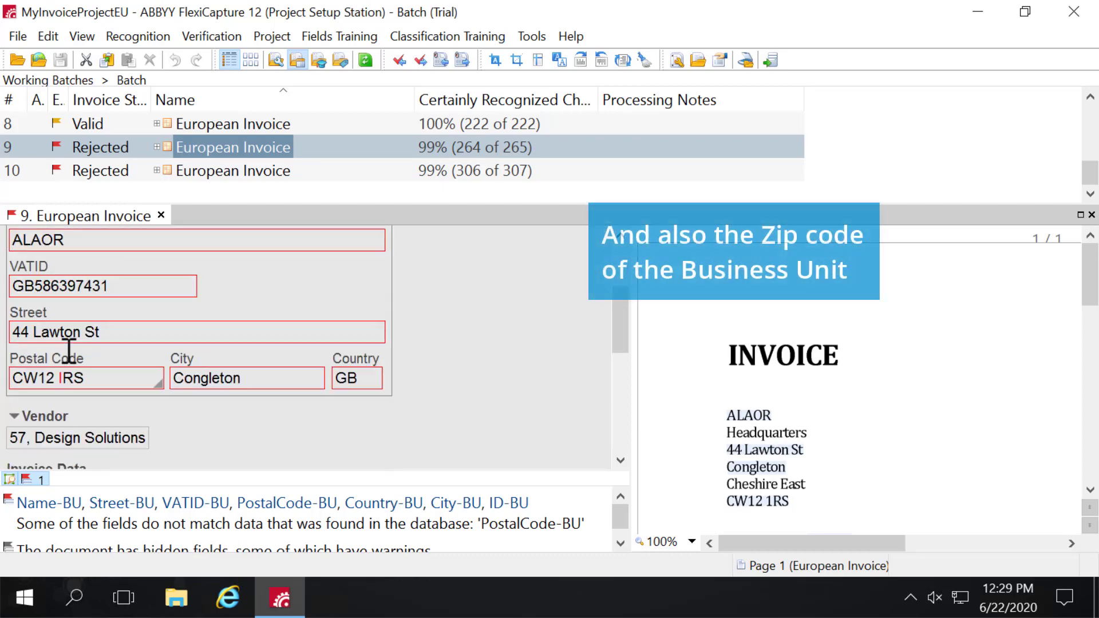
click(108, 379)
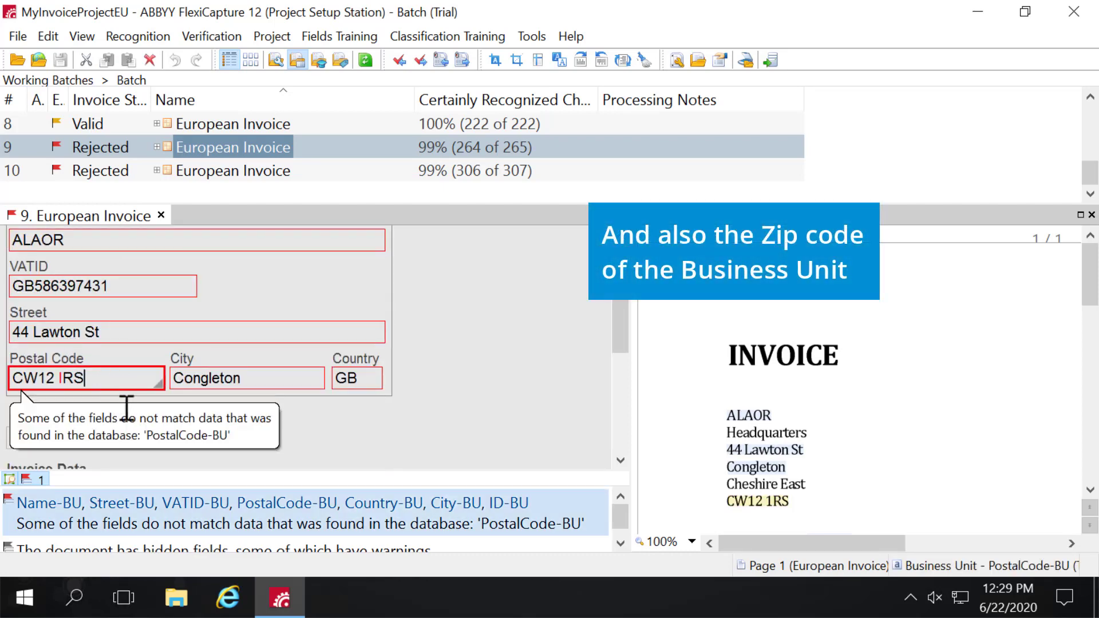
click(158, 385)
click(123, 401)
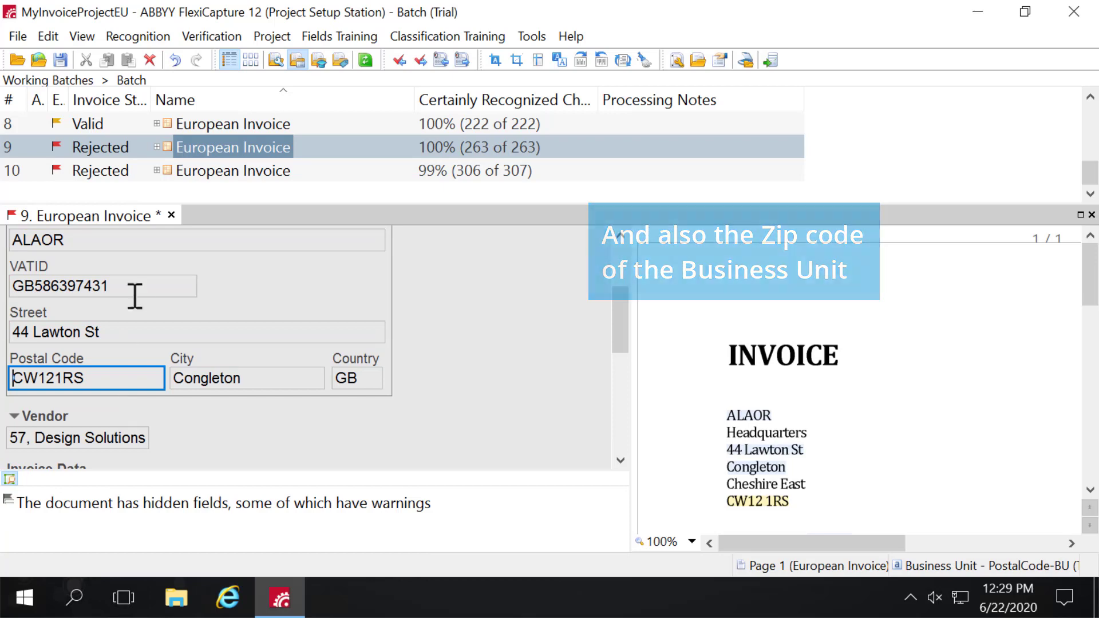
click(171, 215)
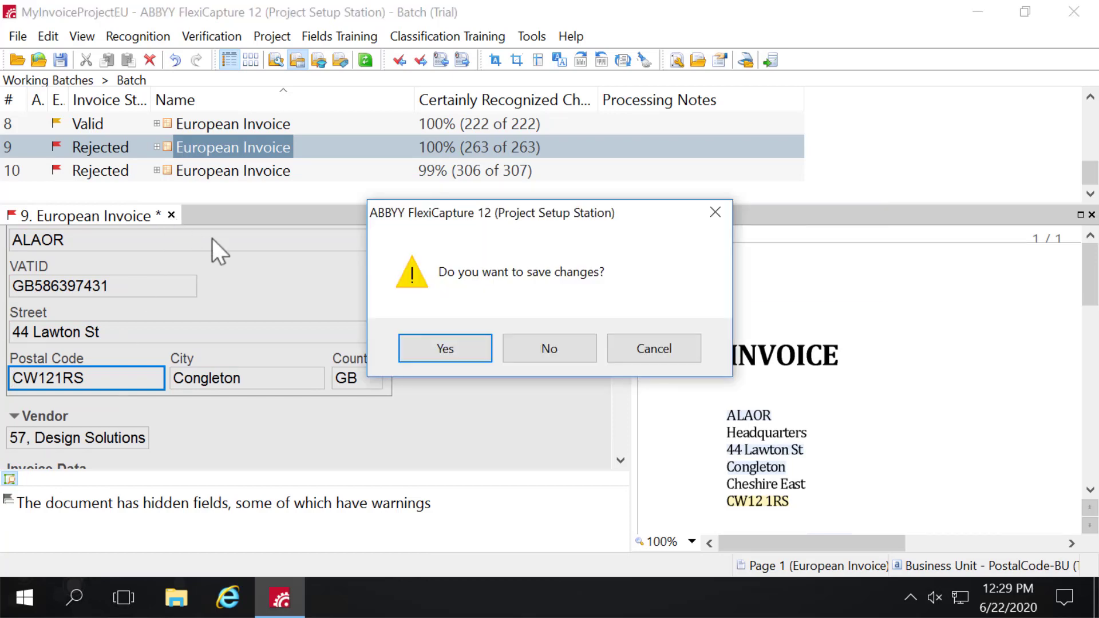
click(451, 348)
Redraw rejected invoice 10's Invoice Date region around "10th December 2013" on the page image, then close the invoice and save the changes.
double_click(229, 335)
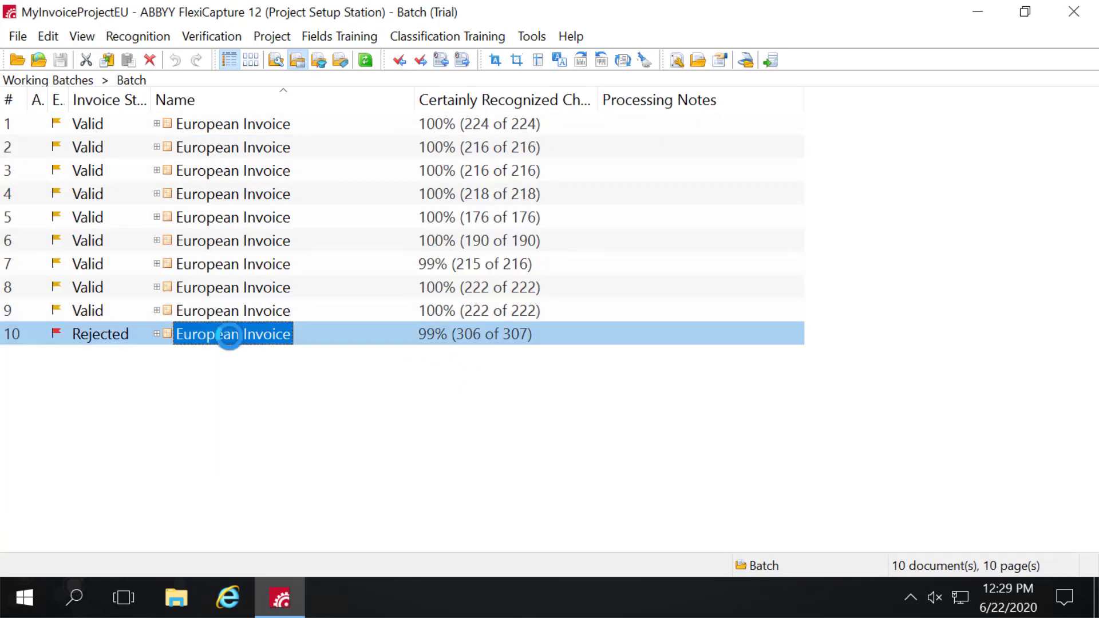
click(80, 506)
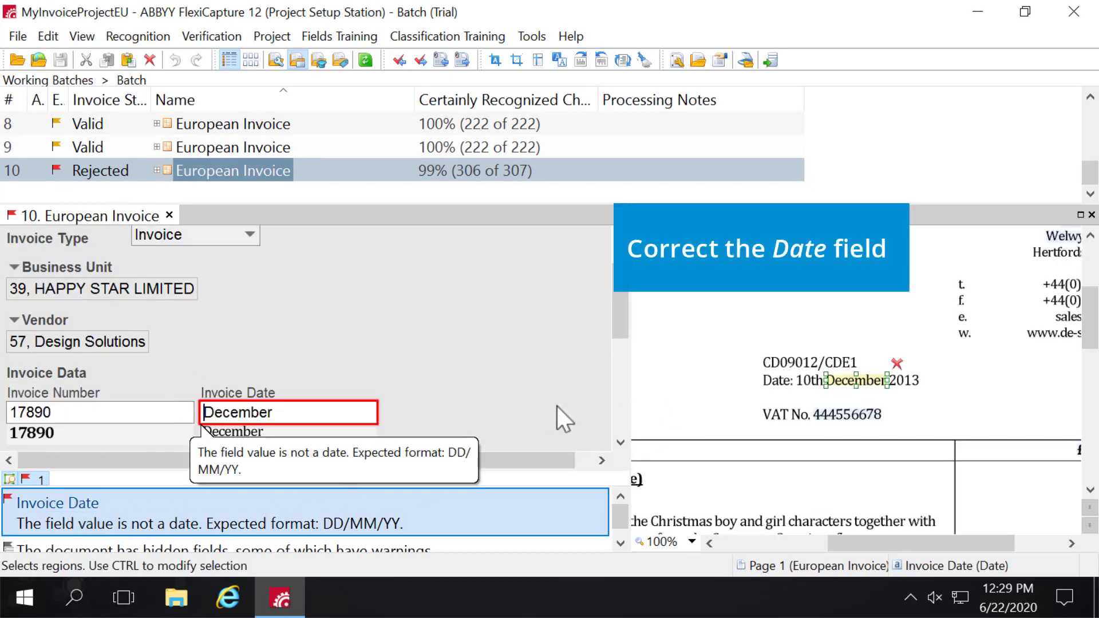
click(896, 365)
drag(795, 372, 921, 386)
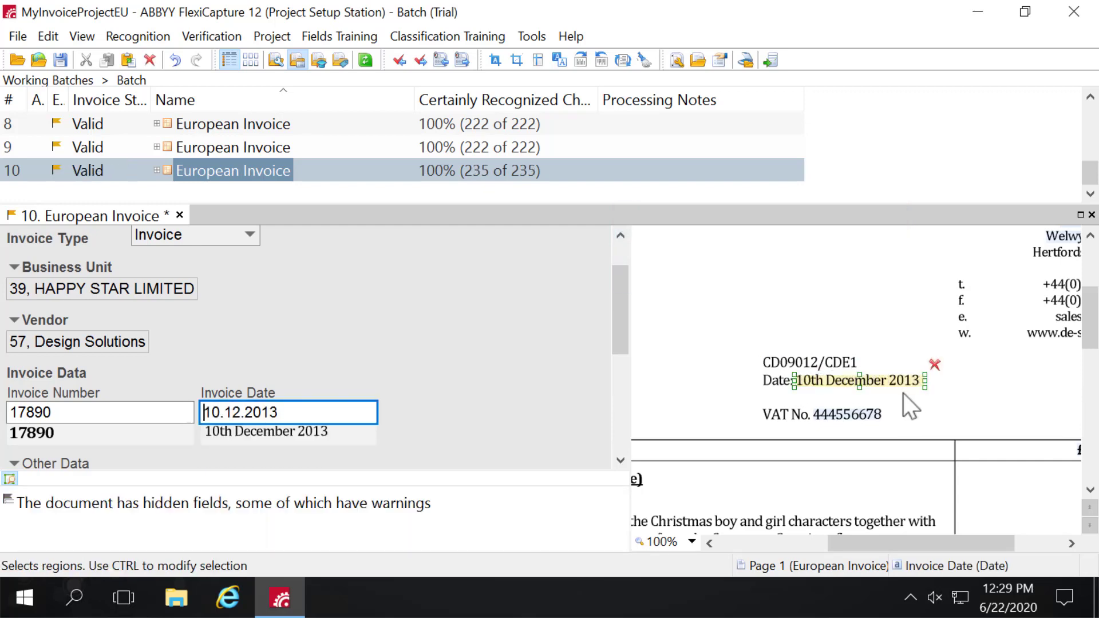
click(179, 215)
click(439, 352)
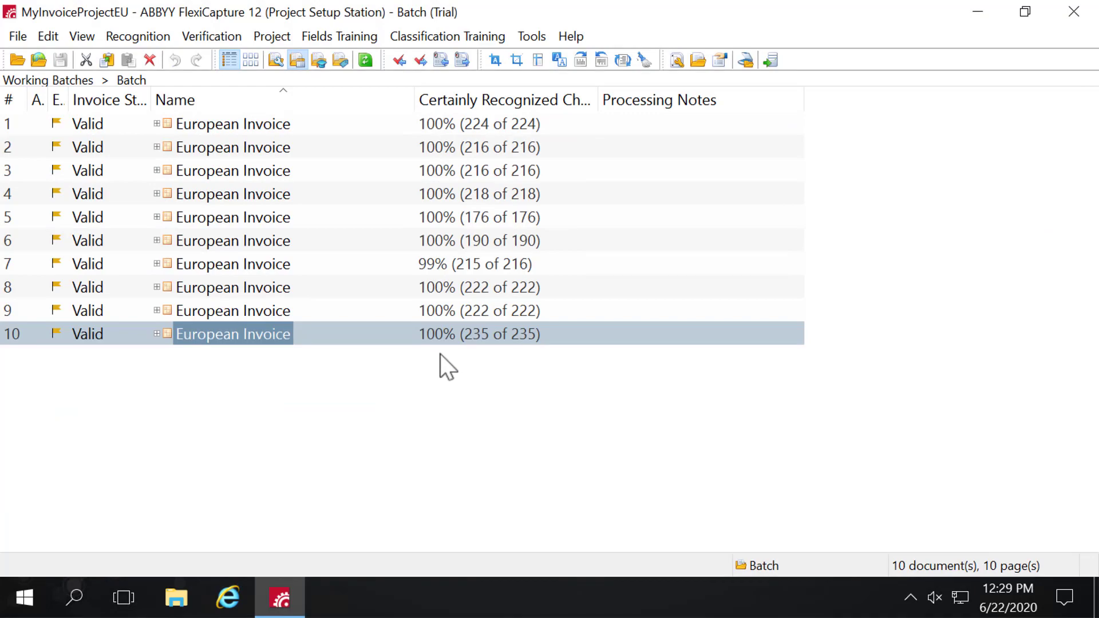